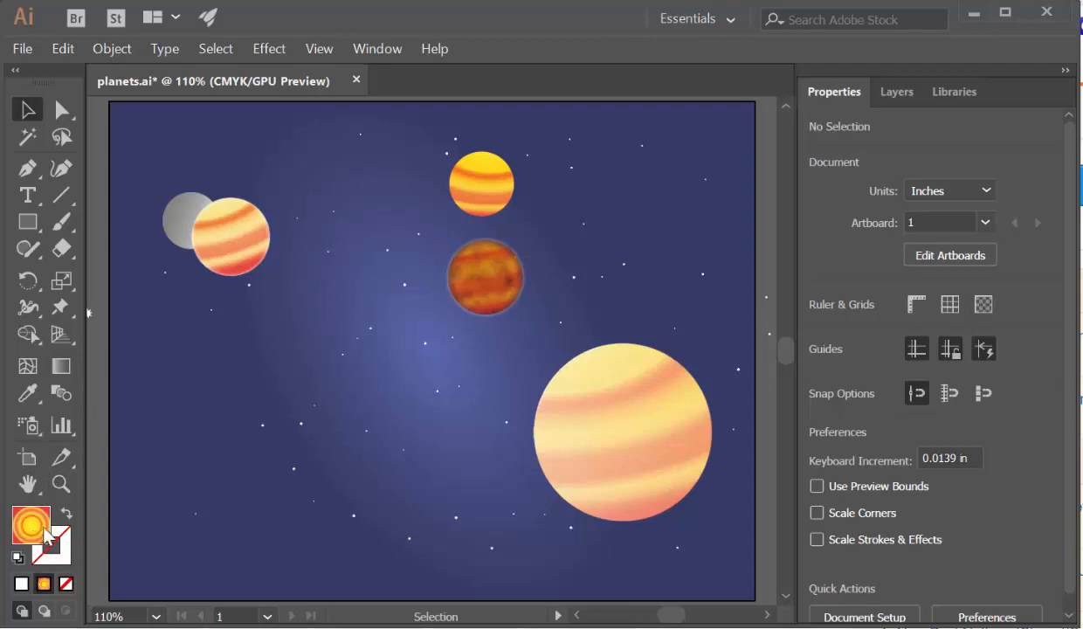
Step: Examine the type, aspect ratio and colour stops of the current radial gradient fill
{"action": "double_click", "coordinate": [34, 533]}
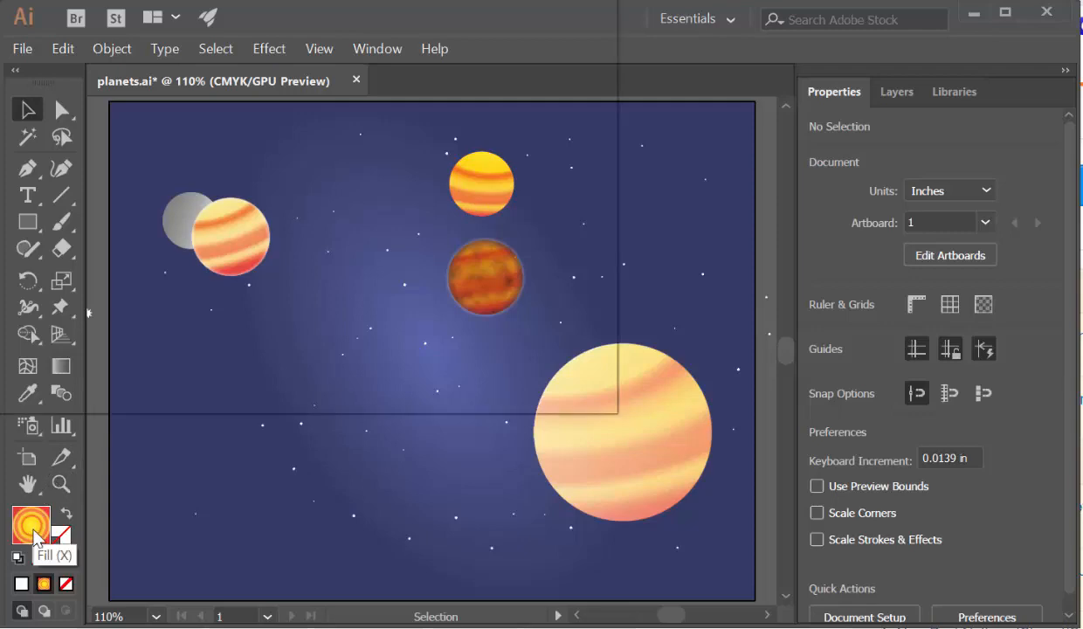
{"action": "left_click", "coordinate": [536, 96]}
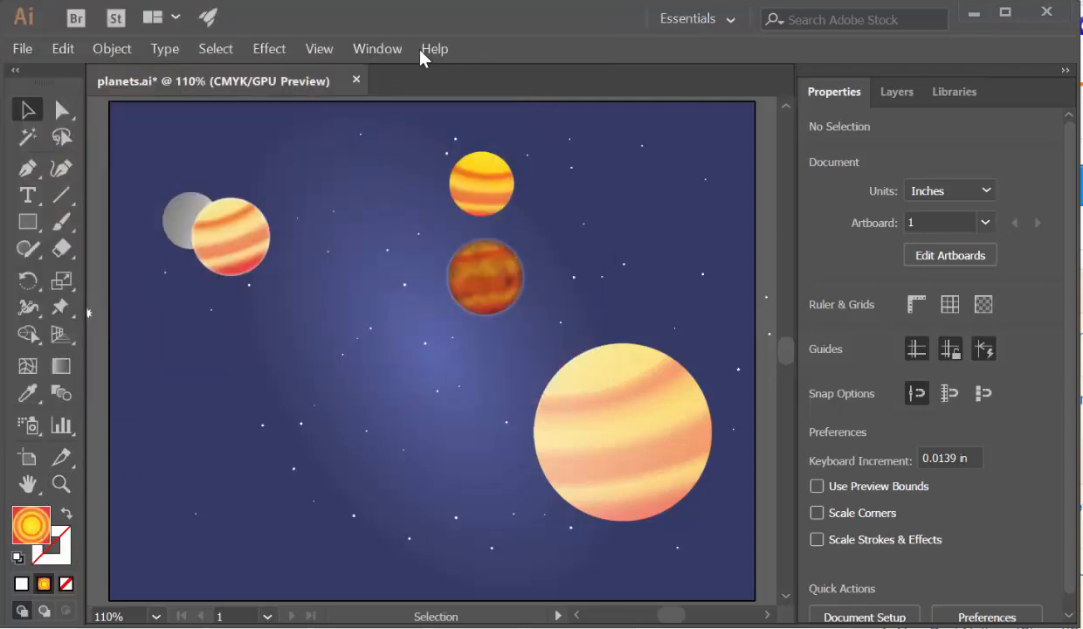
{"action": "left_click", "coordinate": [379, 48]}
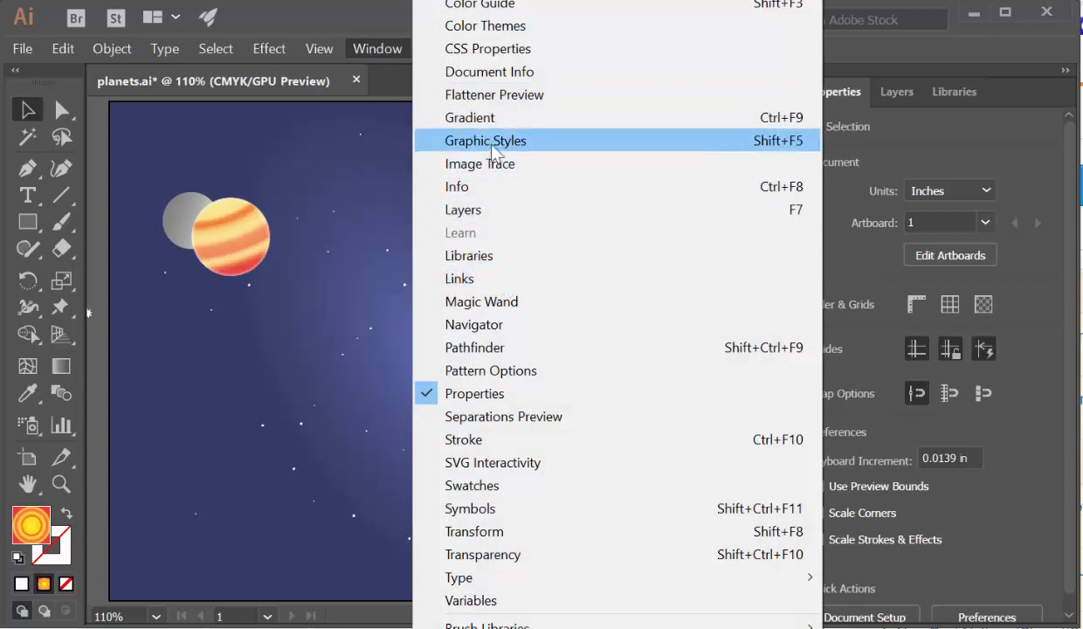
{"action": "left_click", "coordinate": [493, 120]}
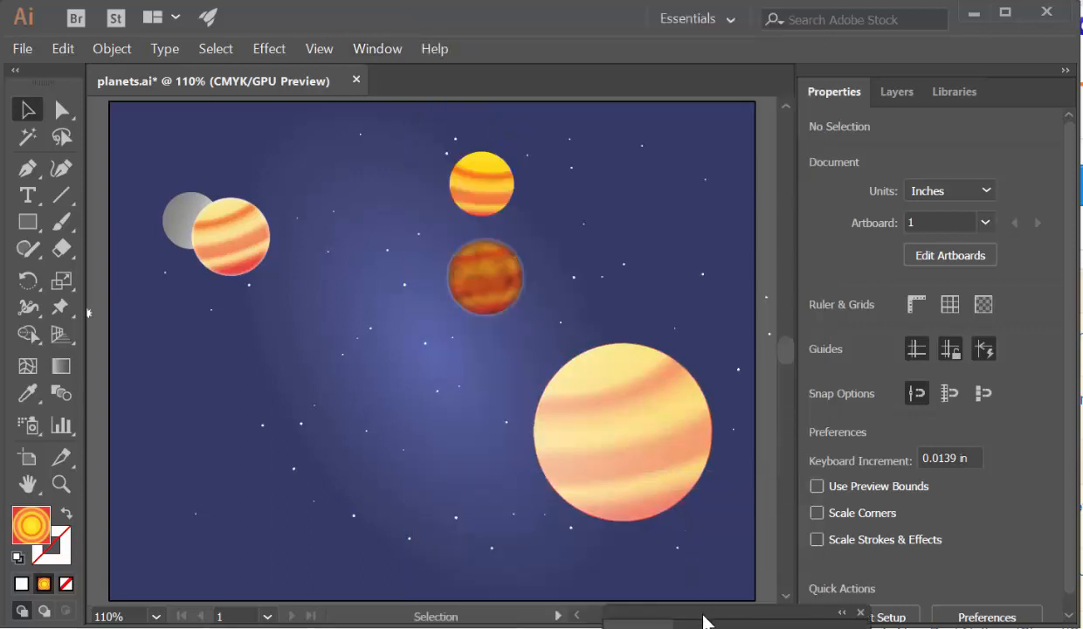
{"action": "left_click_drag", "start_coordinate": [704, 620], "coordinate": [648, 152]}
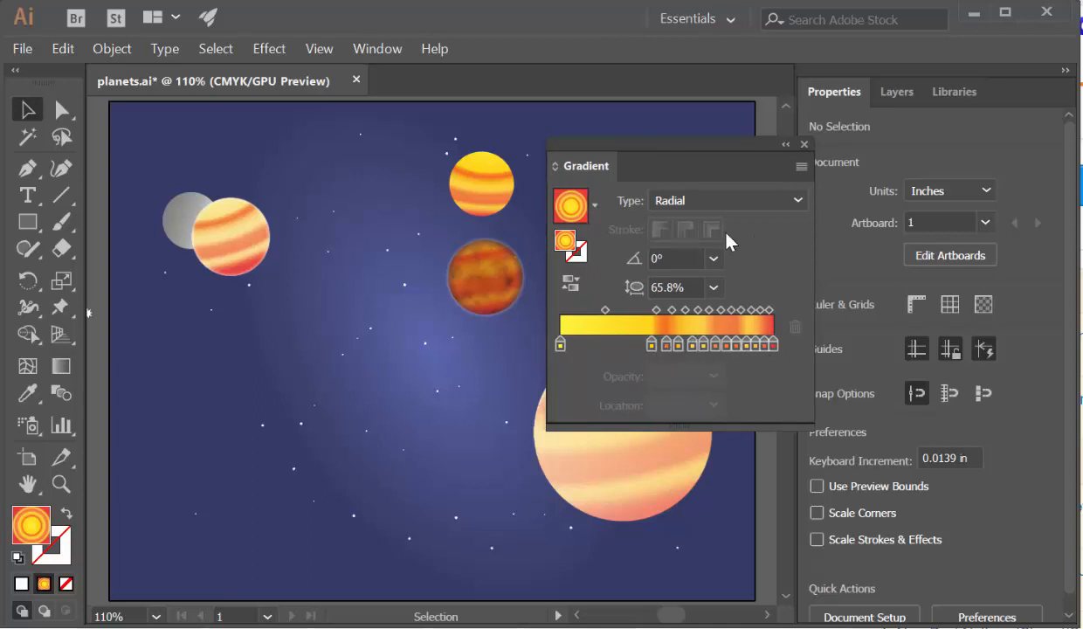
{"action": "left_click", "coordinate": [804, 145]}
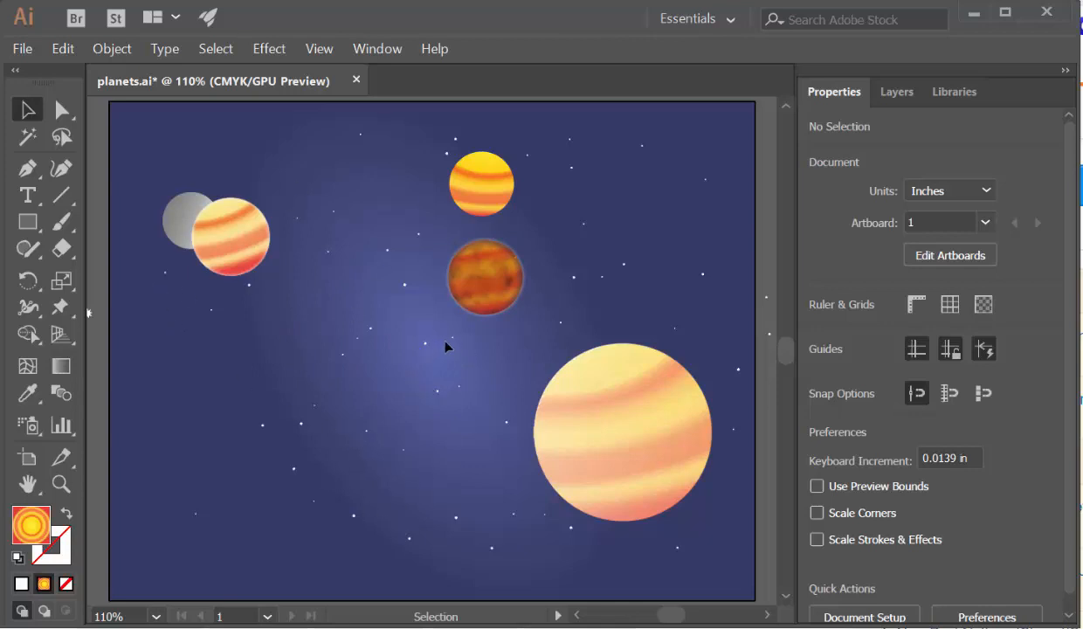
{"action": "left_click", "coordinate": [23, 54]}
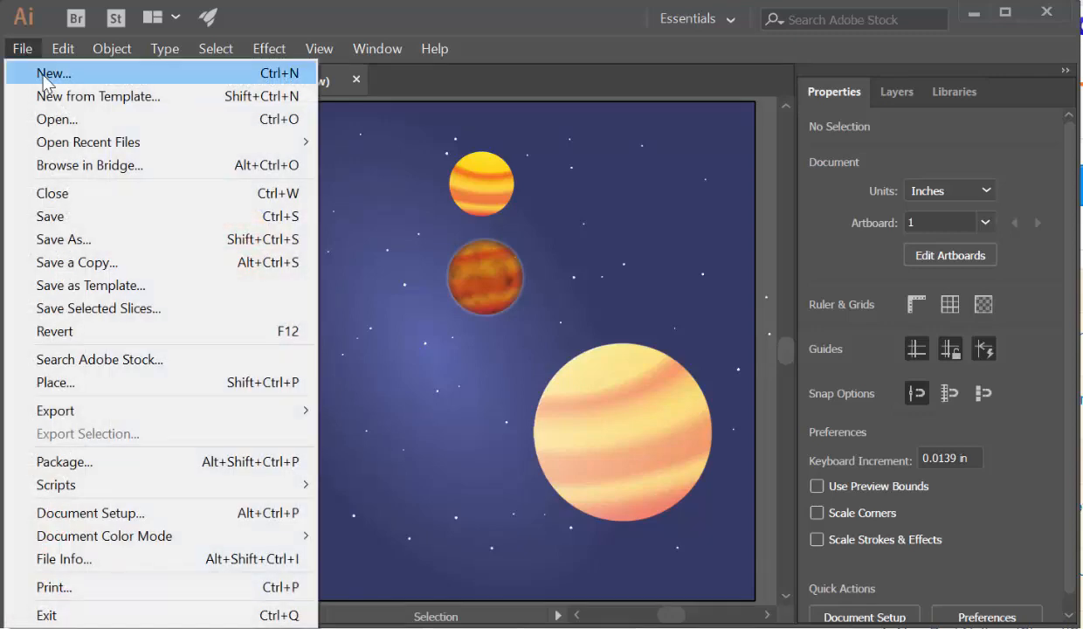
{"action": "left_click", "coordinate": [48, 73]}
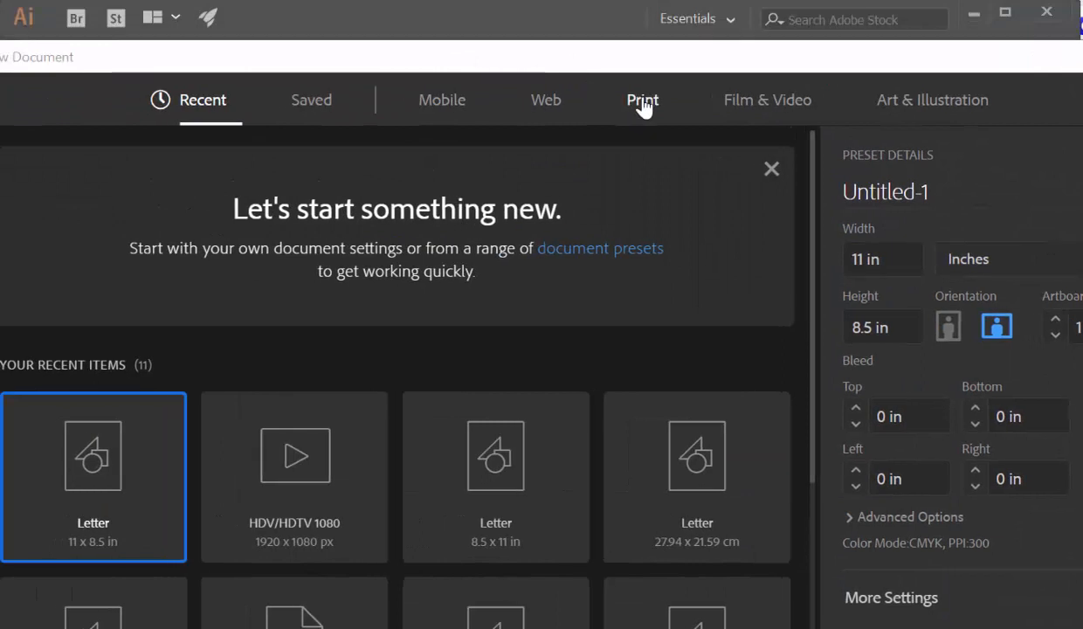
{"action": "left_click", "coordinate": [643, 103]}
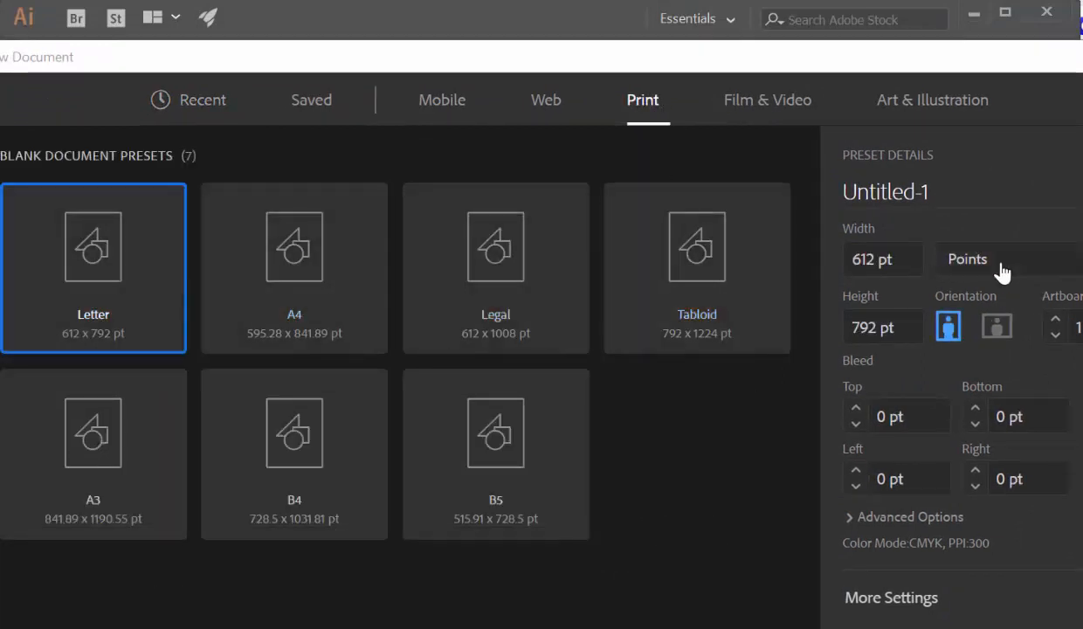
{"action": "left_click", "coordinate": [974, 260]}
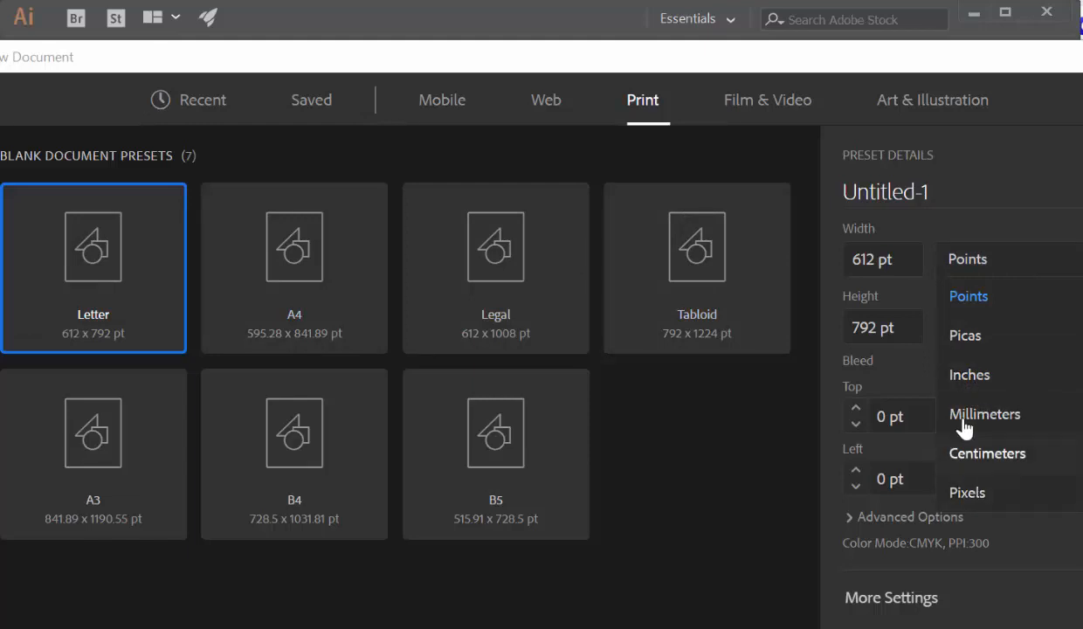
{"action": "left_click", "coordinate": [964, 375]}
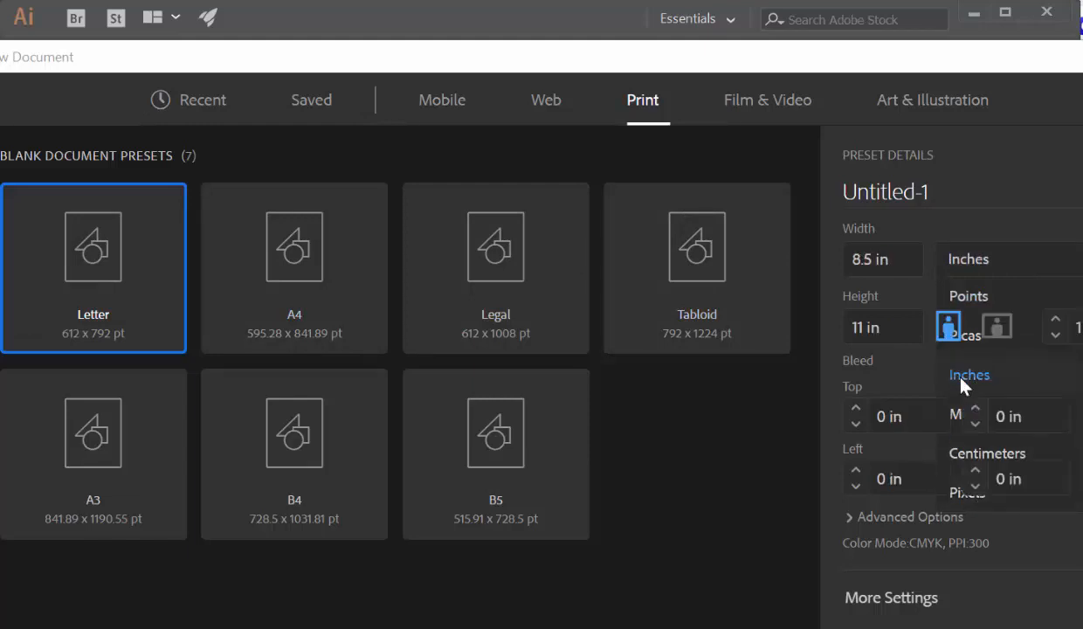
{"action": "key", "text": "Return"}
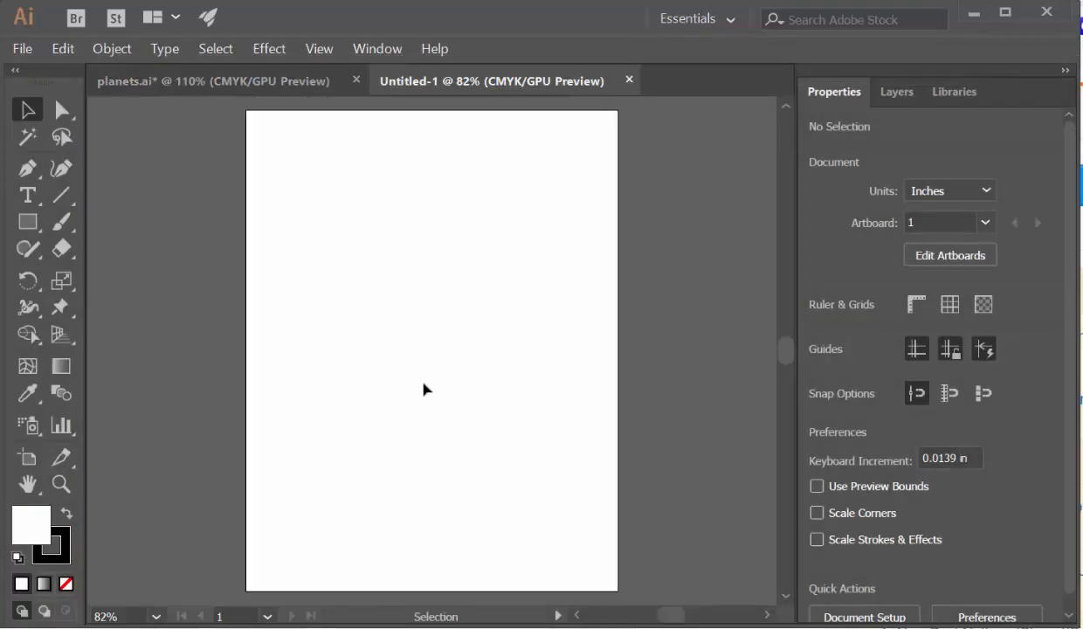
{"action": "left_click", "coordinate": [629, 79]}
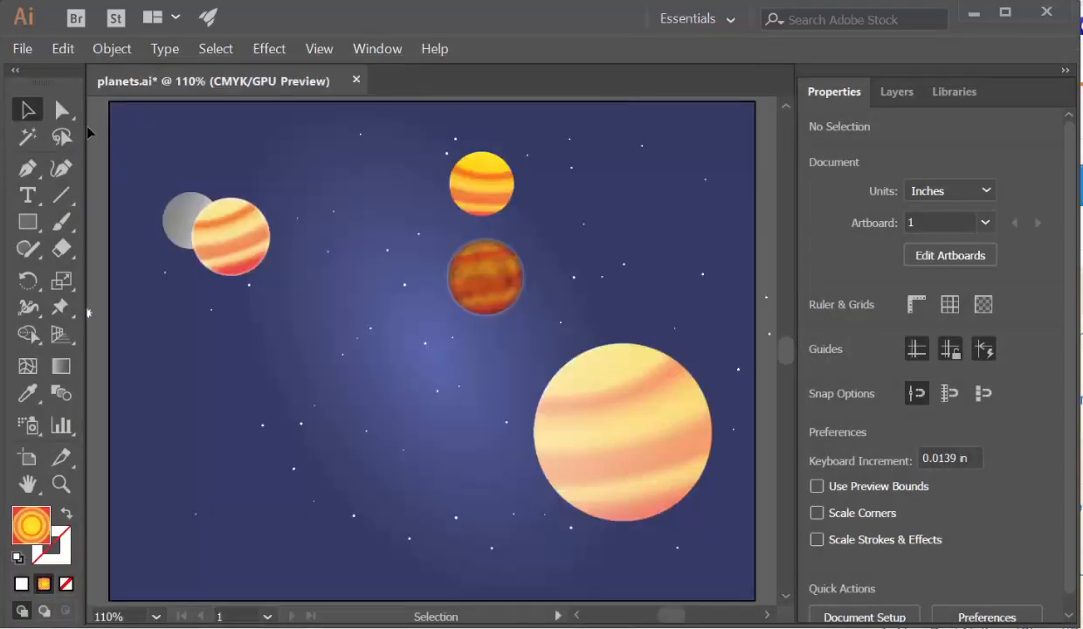
Step: Create a new Letter document in landscape orientation, 11 in wide and 8.5 in high
{"action": "left_click", "coordinate": [30, 54]}
{"action": "left_click", "coordinate": [48, 75]}
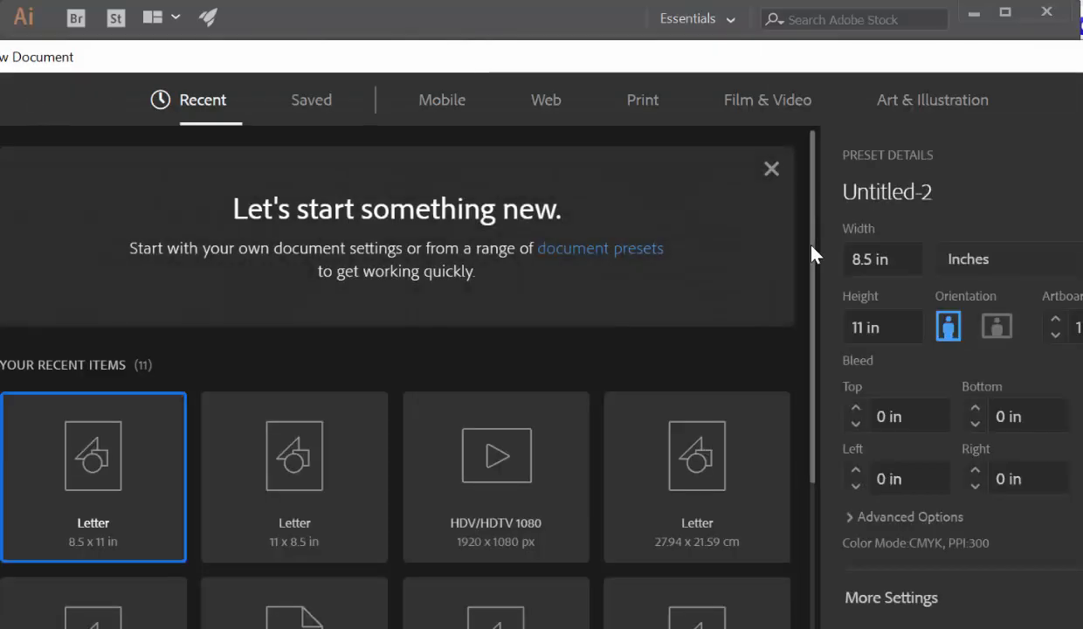
{"action": "left_click", "coordinate": [998, 330]}
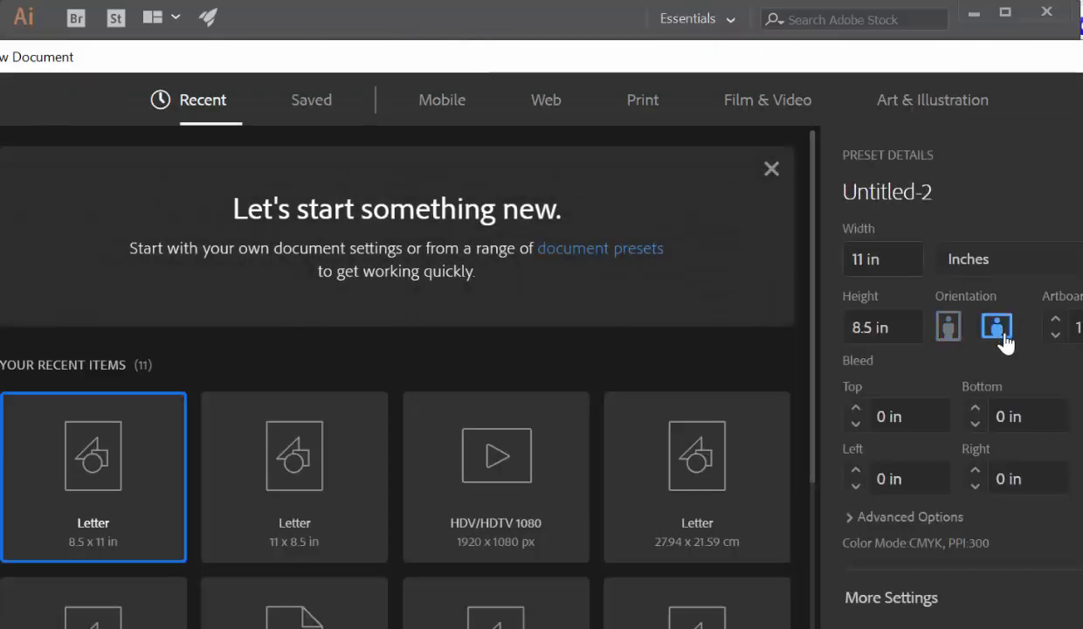
{"action": "key", "text": "Return"}
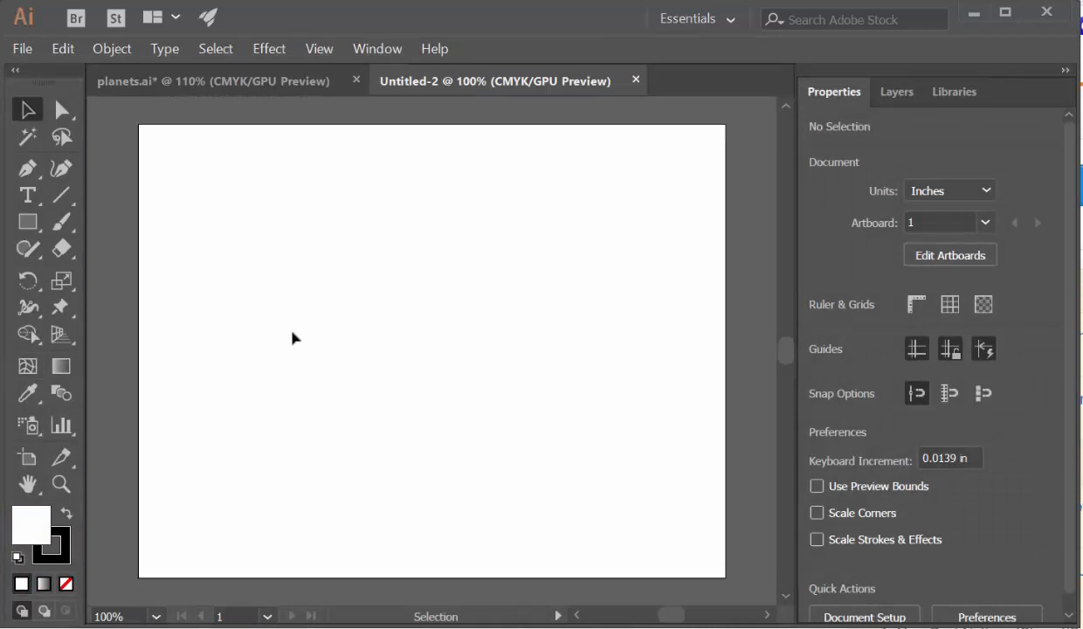
Step: Rename the new document's only layer as "sky"
{"action": "left_click", "coordinate": [900, 94]}
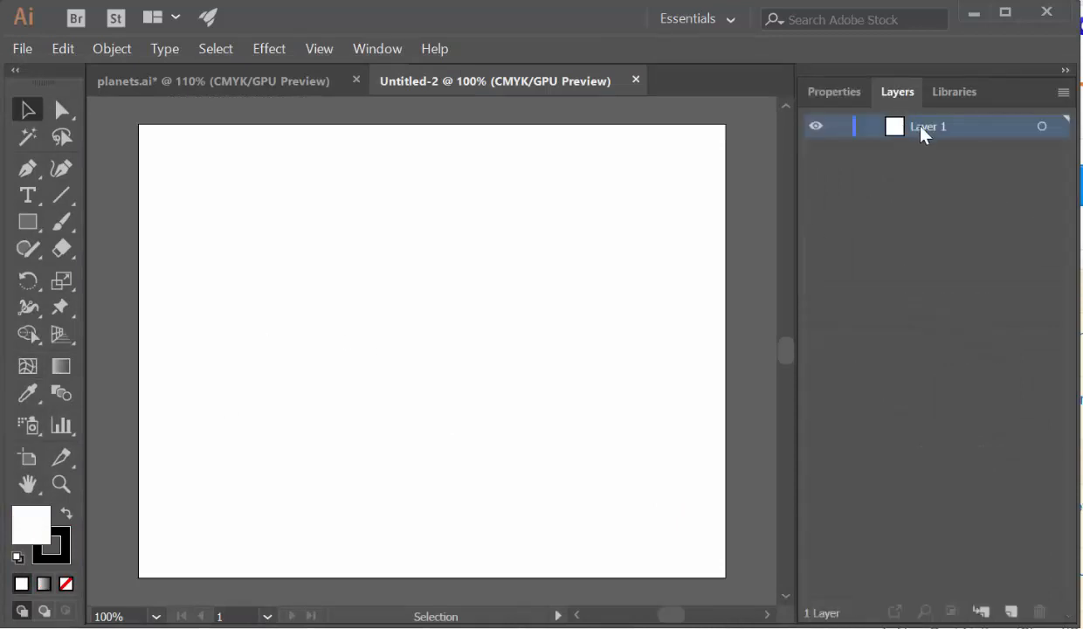
{"action": "double_click", "coordinate": [924, 129]}
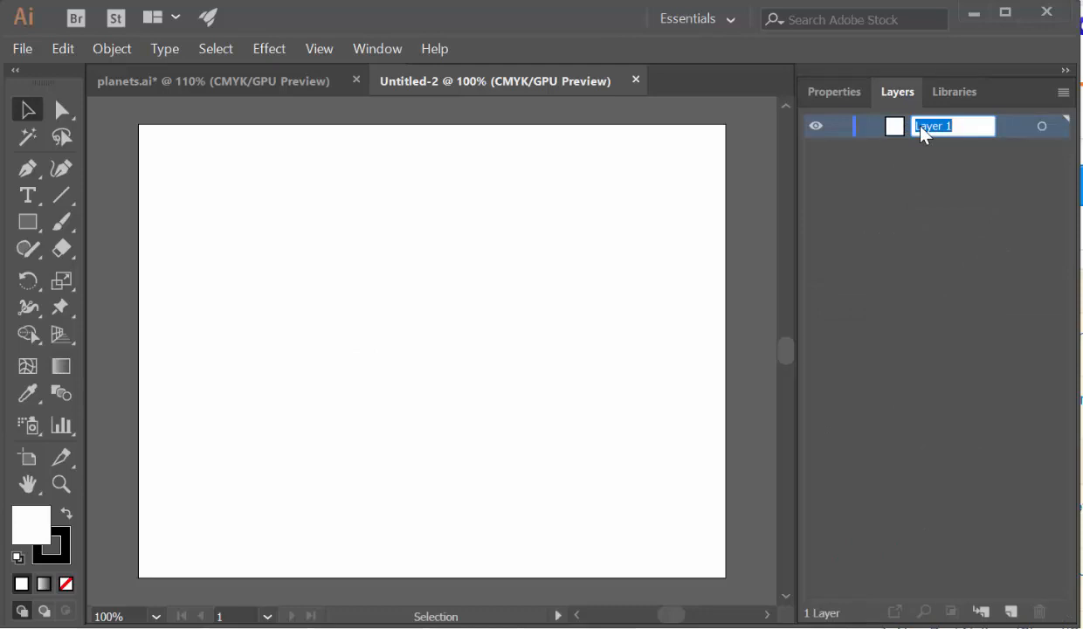
{"action": "type", "text": "sky"}
{"action": "key", "text": "Return"}
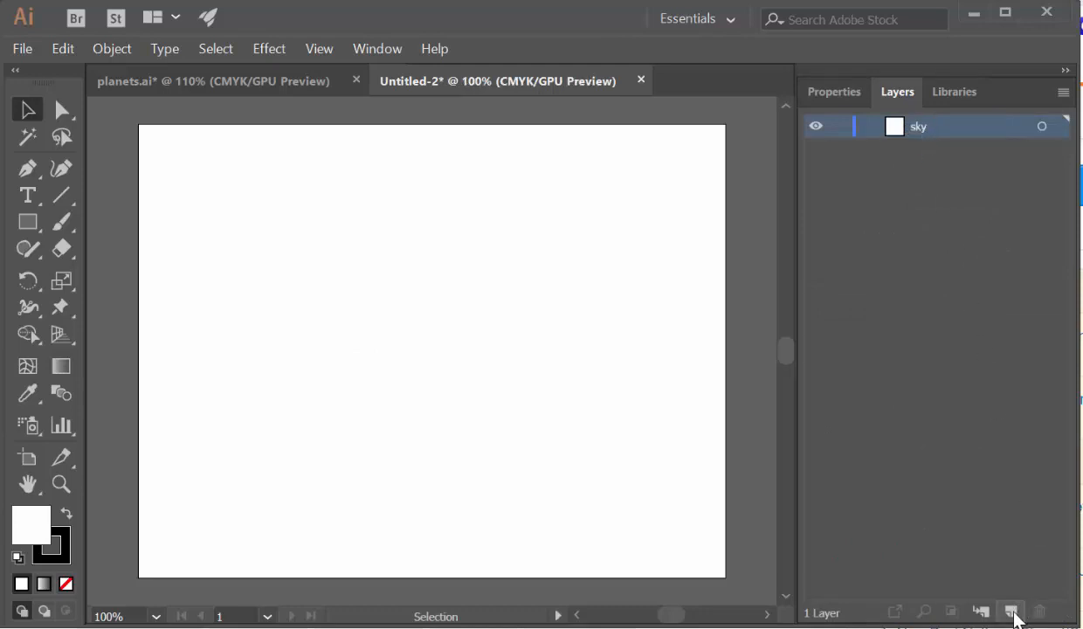
Step: Add a new layer above the sky layer and name it "planets"
{"action": "left_click", "coordinate": [1011, 611]}
{"action": "double_click", "coordinate": [928, 127]}
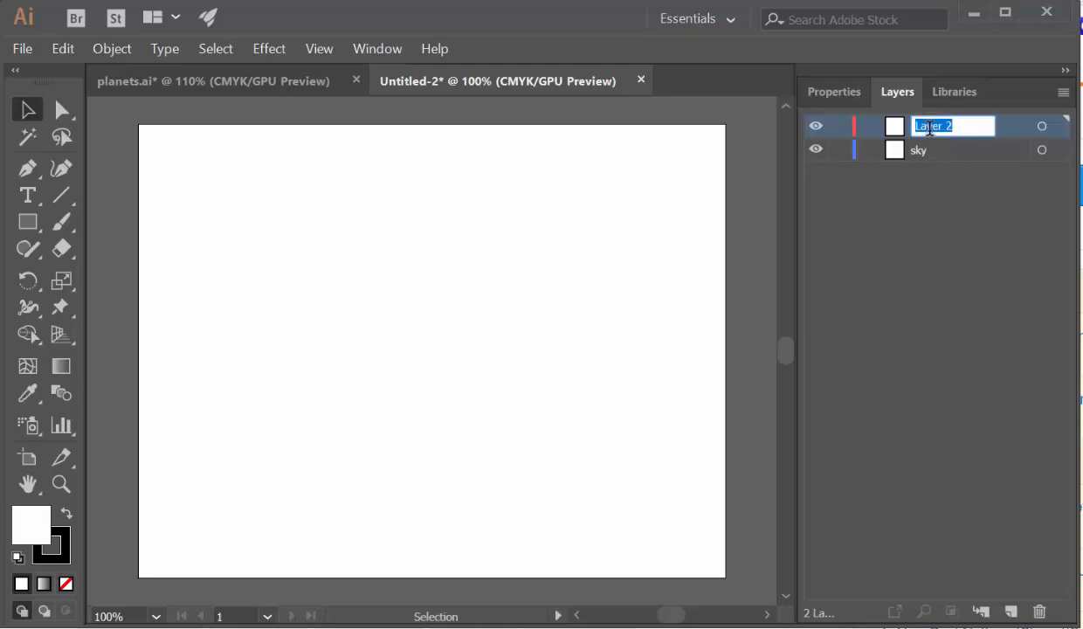
{"action": "type", "text": "planets"}
{"action": "key", "text": "Return"}
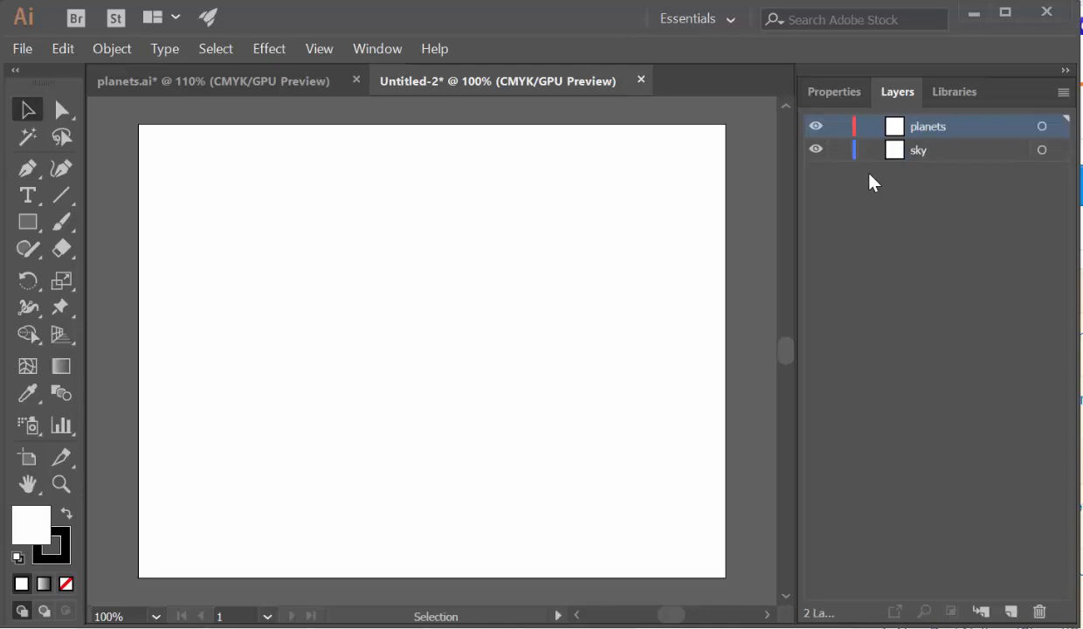
Step: Lock the planets layer and create an 11 by 8.5 in rectangle on the sky layer
{"action": "left_click", "coordinate": [919, 152]}
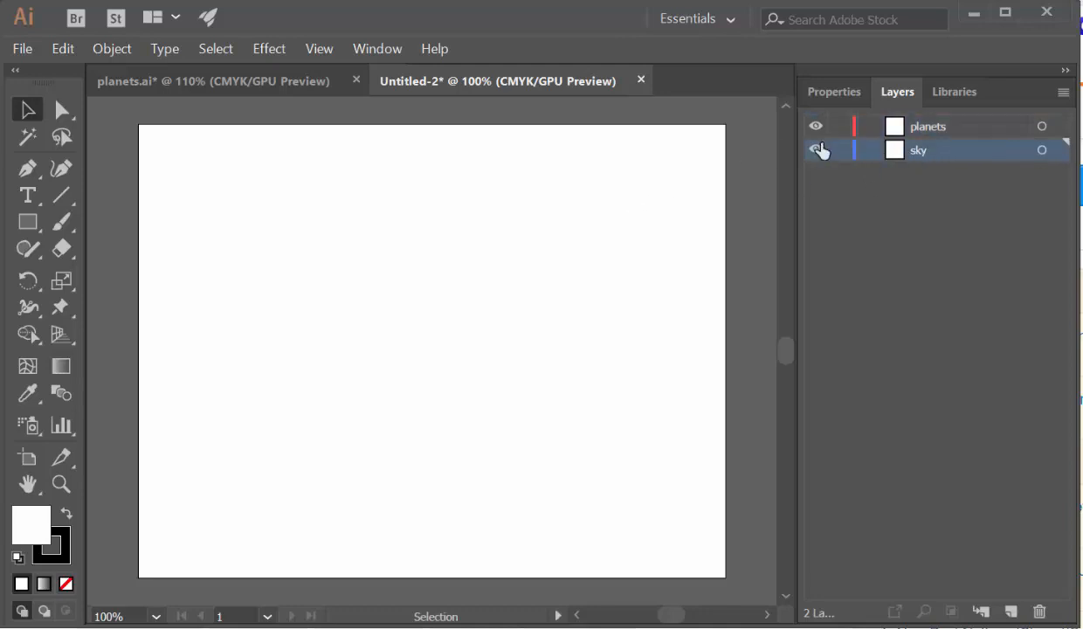
{"action": "left_click", "coordinate": [840, 126]}
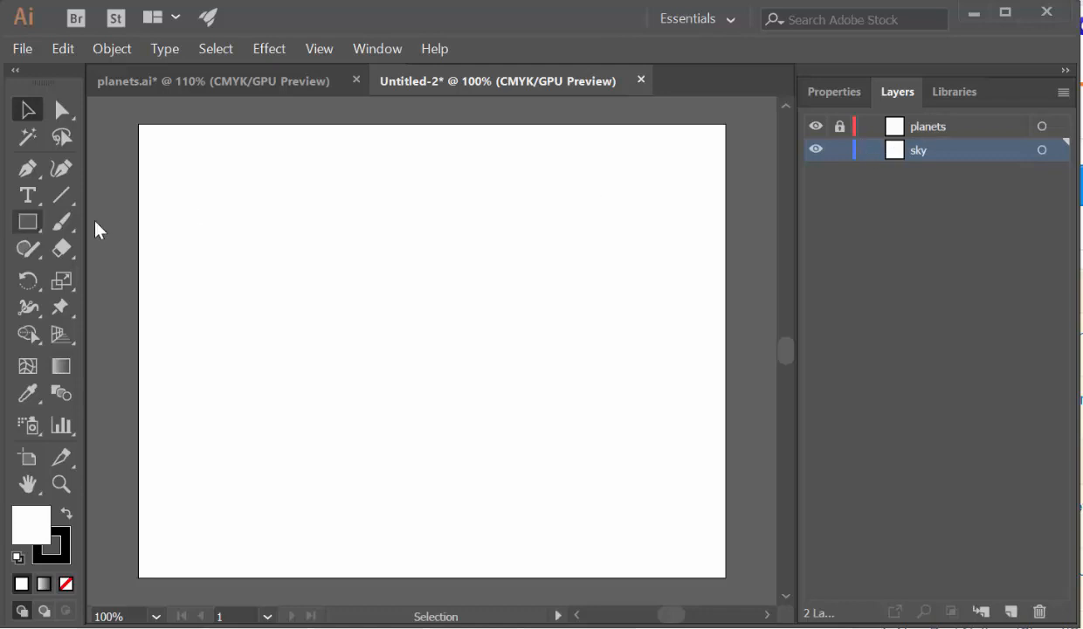
{"action": "left_click", "coordinate": [27, 222]}
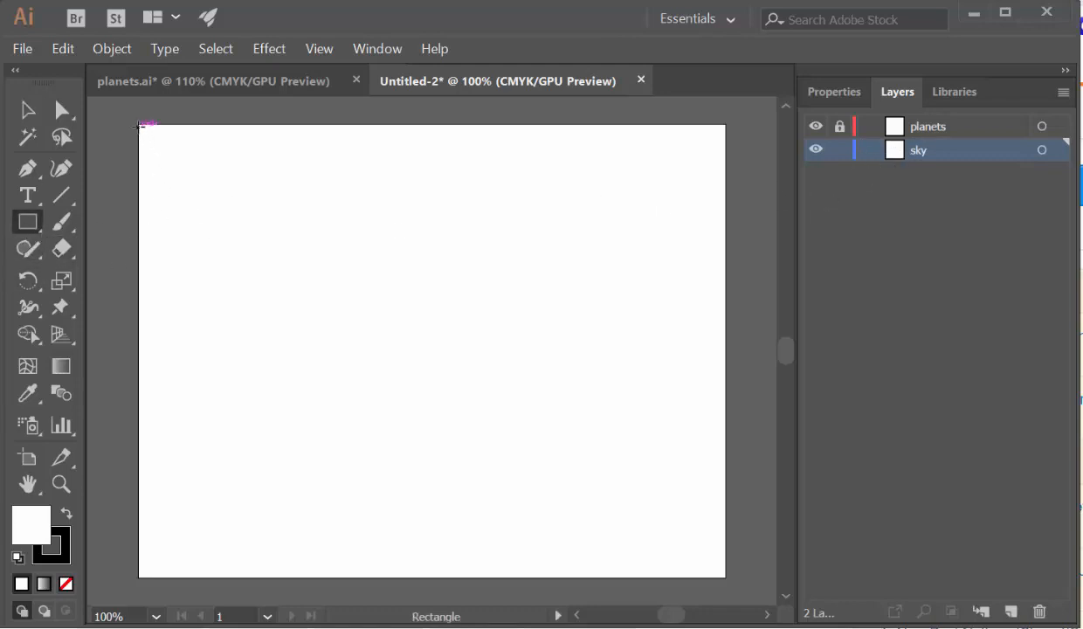
{"action": "left_click_drag", "start_coordinate": [138, 122], "coordinate": [322, 332]}
{"action": "key", "text": "ctrl+z"}
{"action": "left_click_drag", "start_coordinate": [0, 1], "coordinate": [391, 184]}
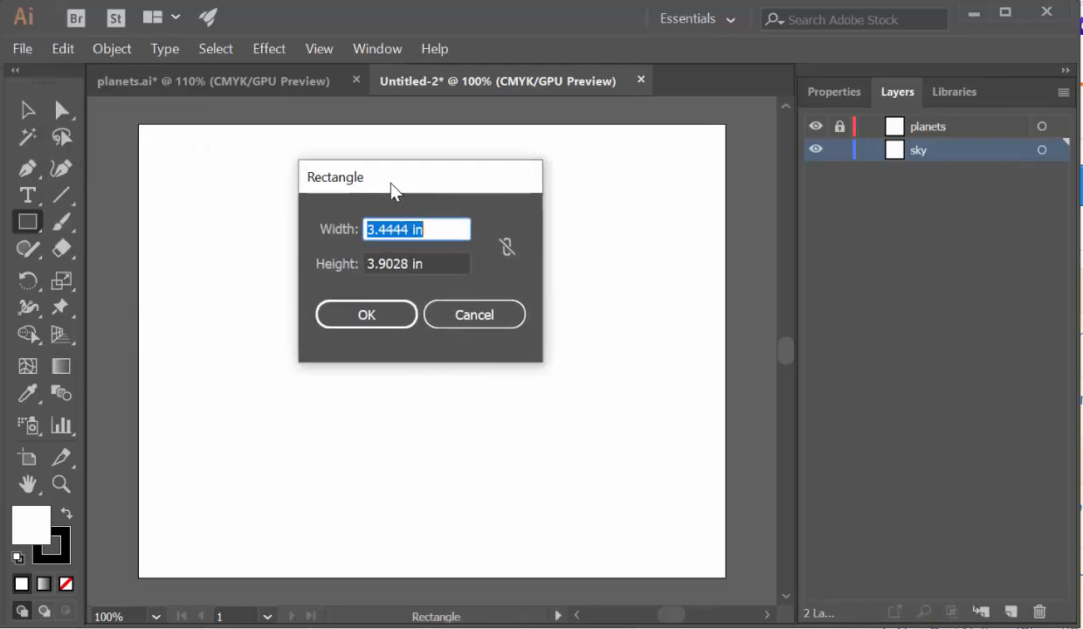
{"action": "type", "text": "11"}
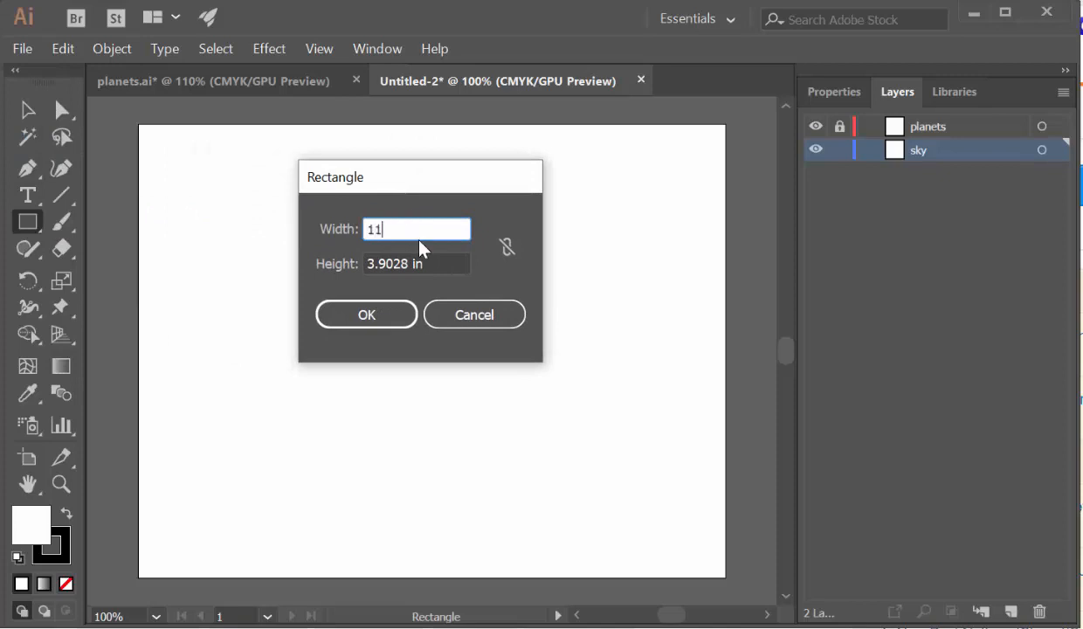
{"action": "key", "text": "Tab"}
{"action": "type", "text": "8."}
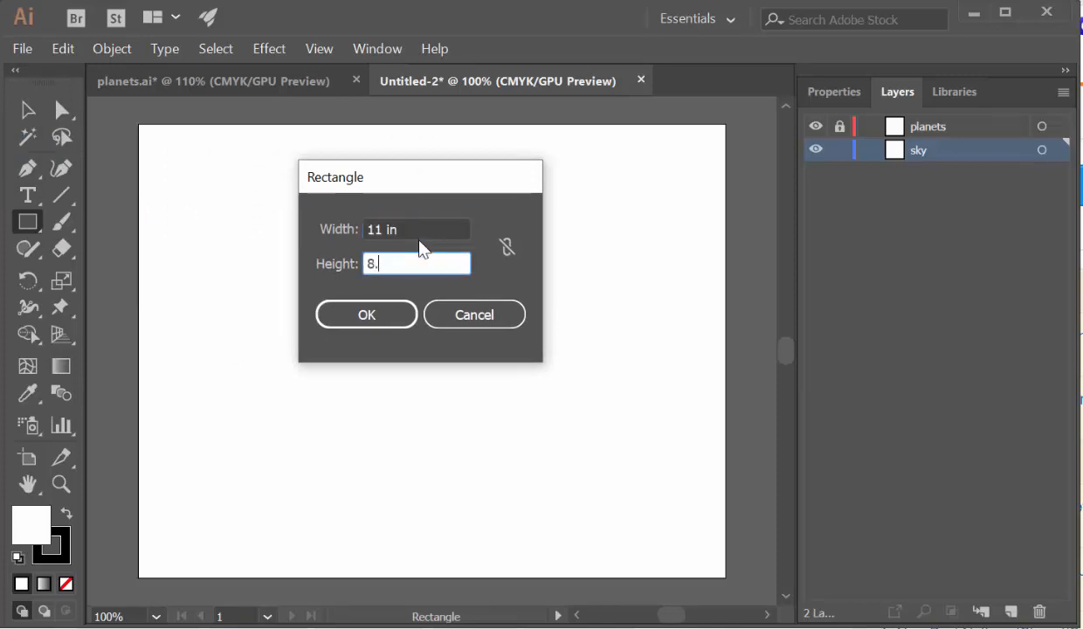
{"action": "key", "text": "Return"}
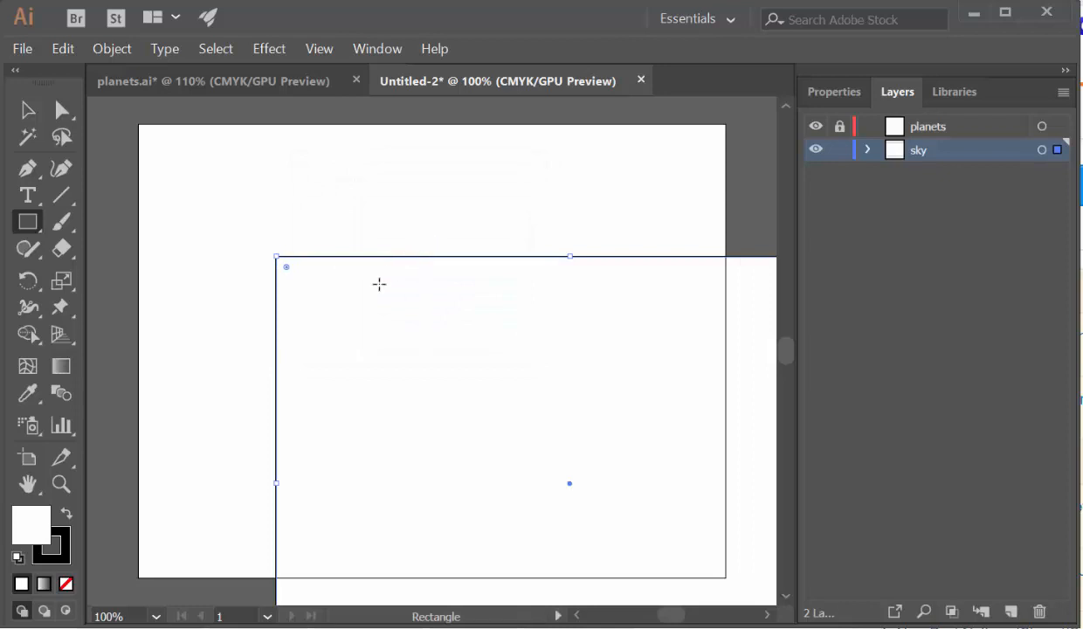
Step: Display the Control bar while keeping the sky rectangle selected
{"action": "left_click", "coordinate": [27, 111]}
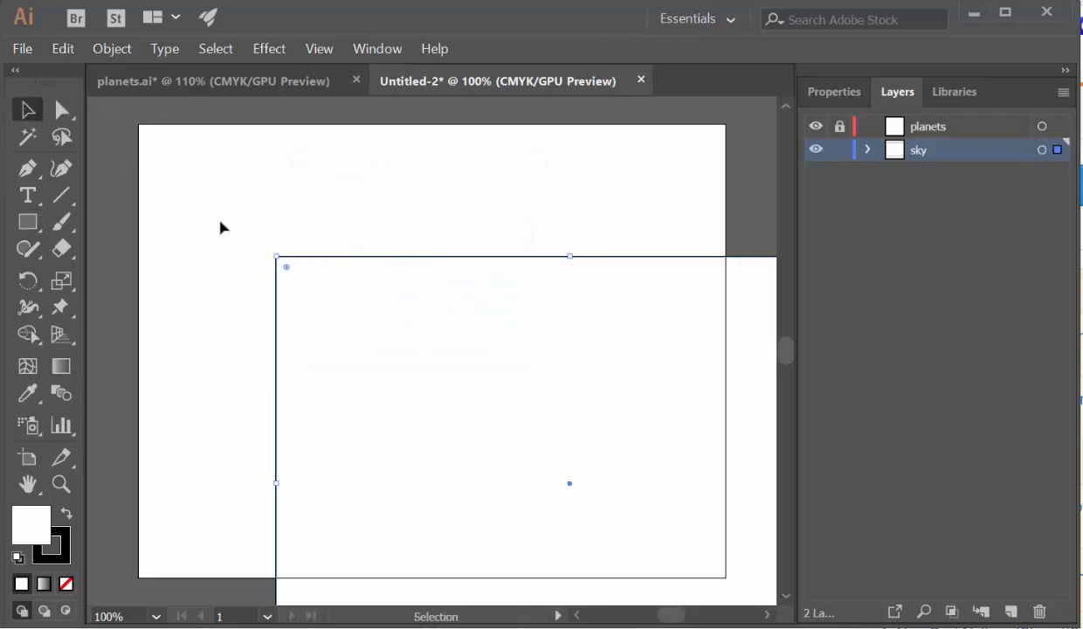
{"action": "left_click_drag", "start_coordinate": [220, 228], "coordinate": [369, 329]}
{"action": "left_click", "coordinate": [378, 50]}
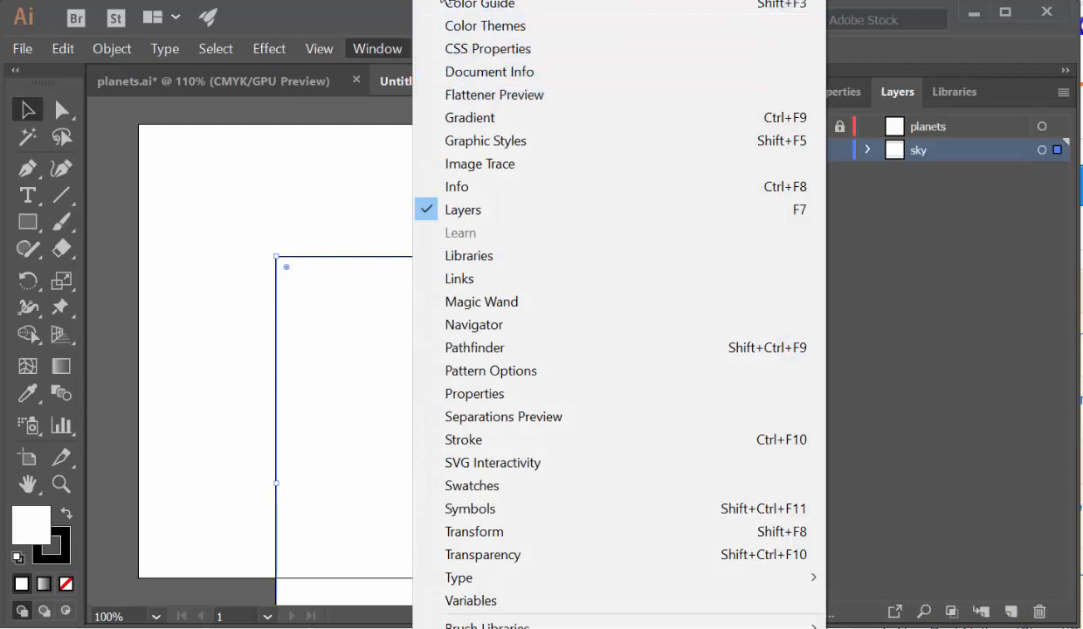
{"action": "mouse_move", "coordinate": [444, 2]}
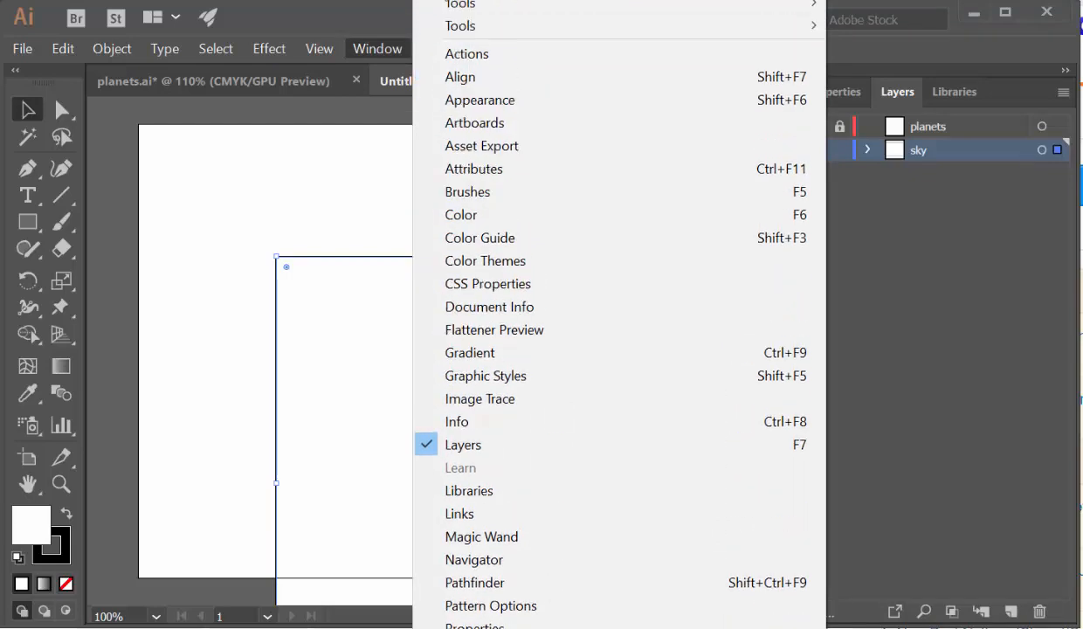
{"action": "left_click", "coordinate": [472, 103]}
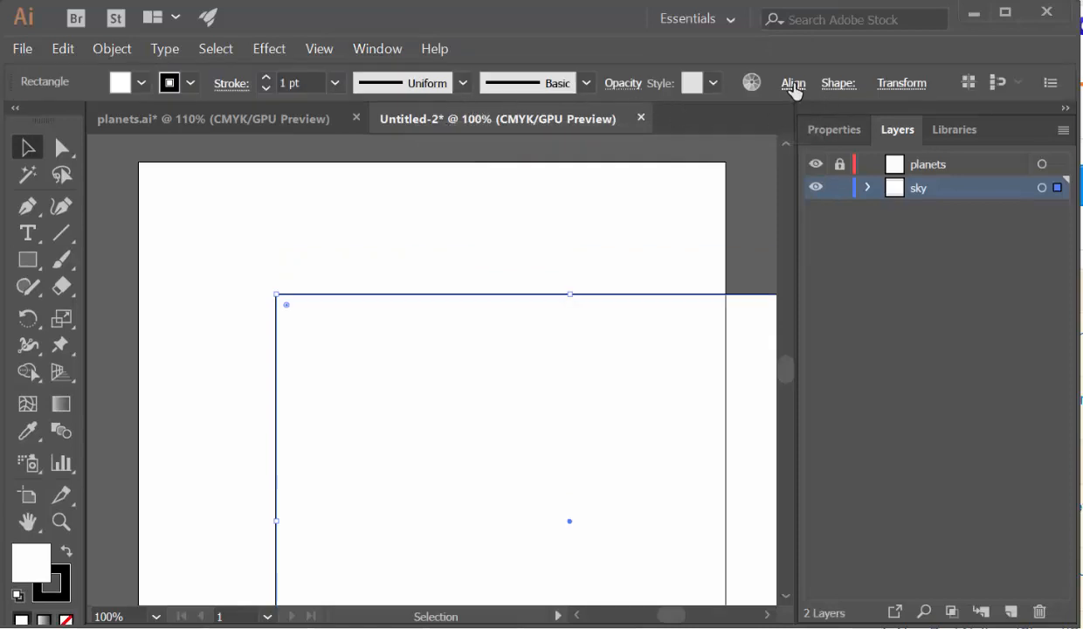
Step: Align the rectangle to the artboard, centring it both horizontally and vertically
{"action": "left_click", "coordinate": [793, 84]}
{"action": "left_click", "coordinate": [775, 267]}
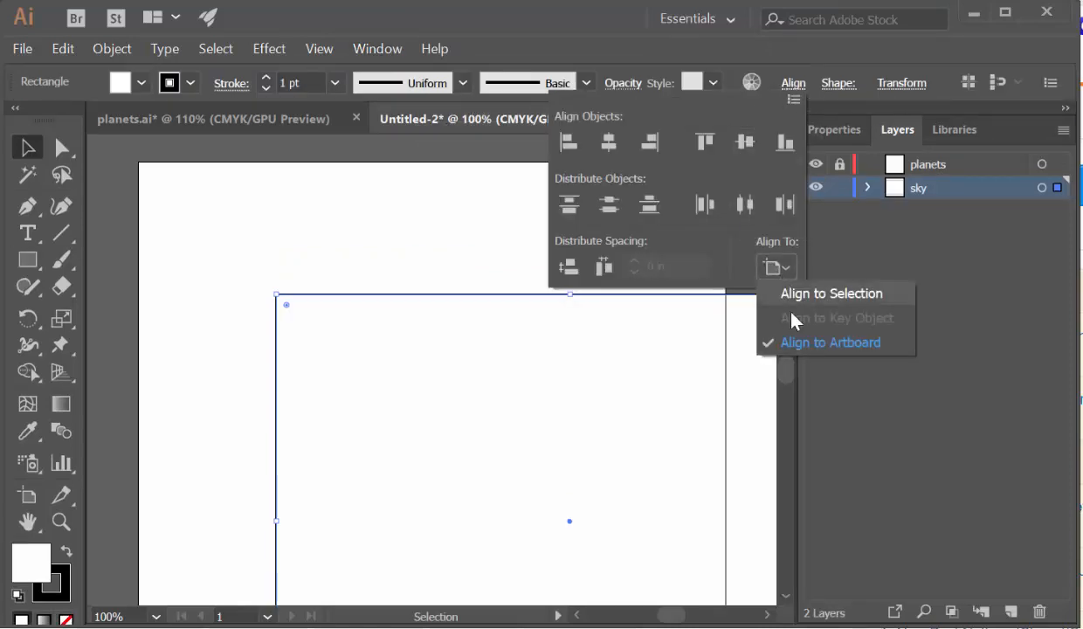
{"action": "left_click", "coordinate": [790, 343]}
{"action": "left_click", "coordinate": [608, 142]}
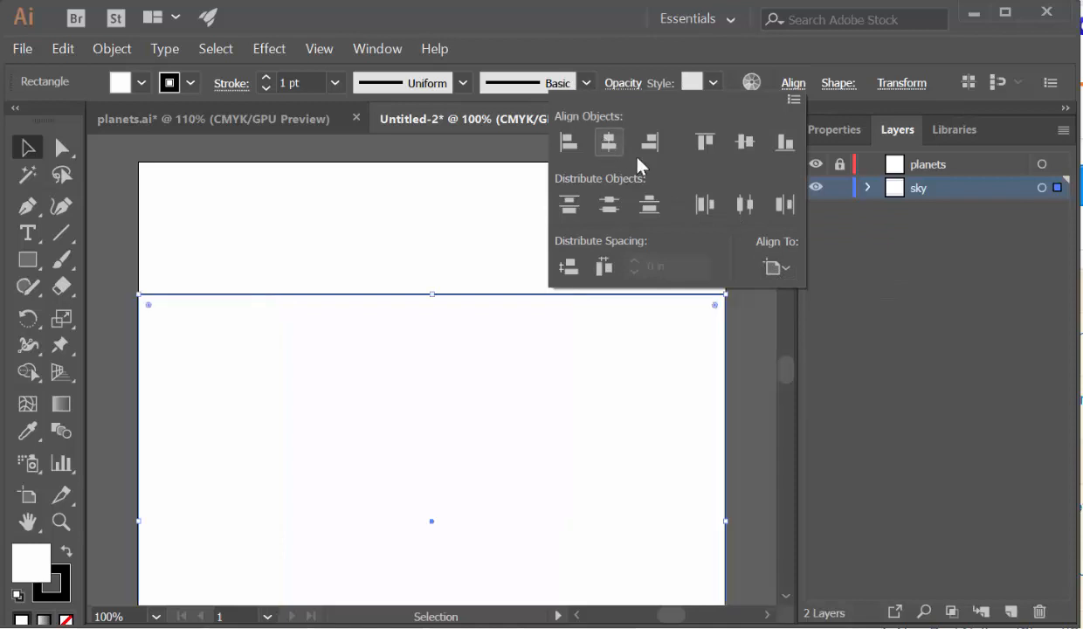
{"action": "left_click", "coordinate": [745, 142]}
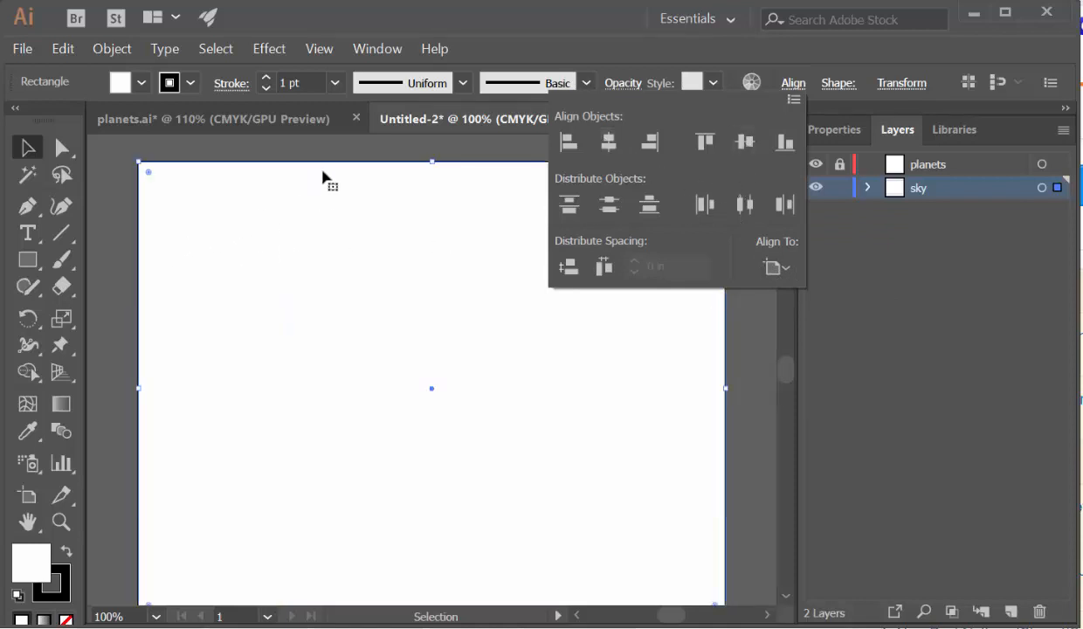
Step: Remove the stroke from the sky rectangle
{"action": "left_click", "coordinate": [191, 85]}
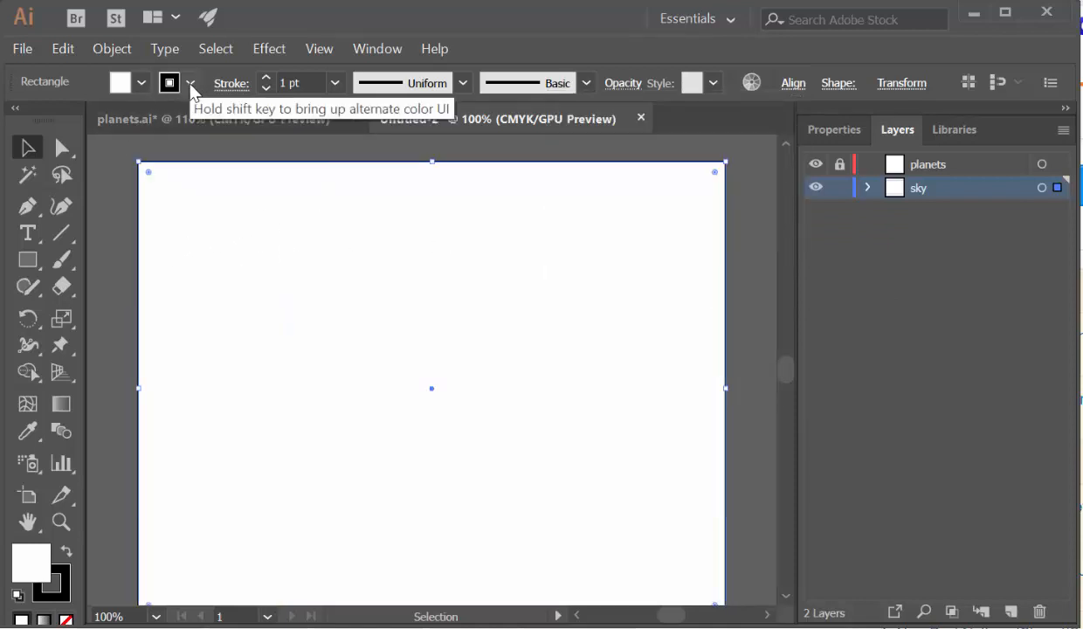
{"action": "left_click", "coordinate": [191, 86]}
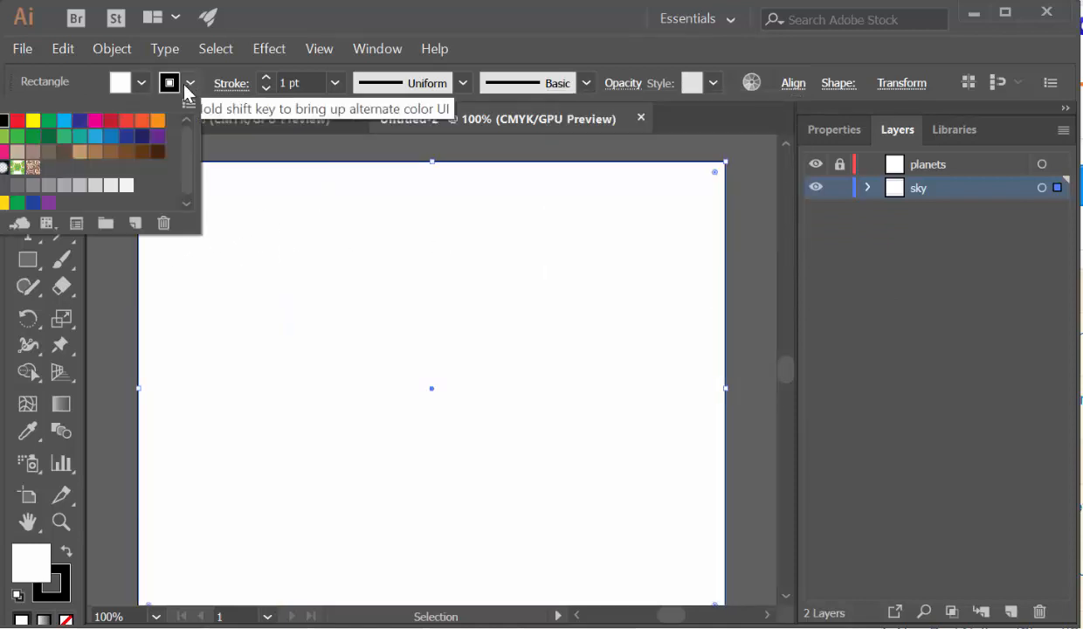
{"action": "left_click", "coordinate": [1, 122]}
{"action": "left_click", "coordinate": [261, 19]}
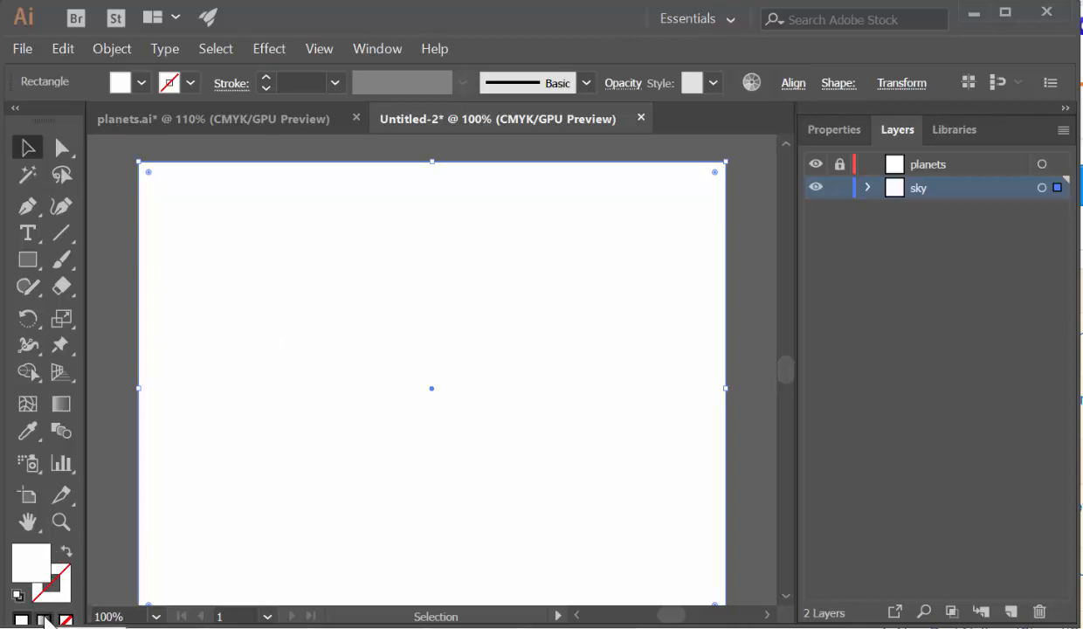
Step: Fill the sky rectangle with a linear white-to-black gradient and recolour the black stop blue in HSB mode
{"action": "left_click", "coordinate": [44, 618]}
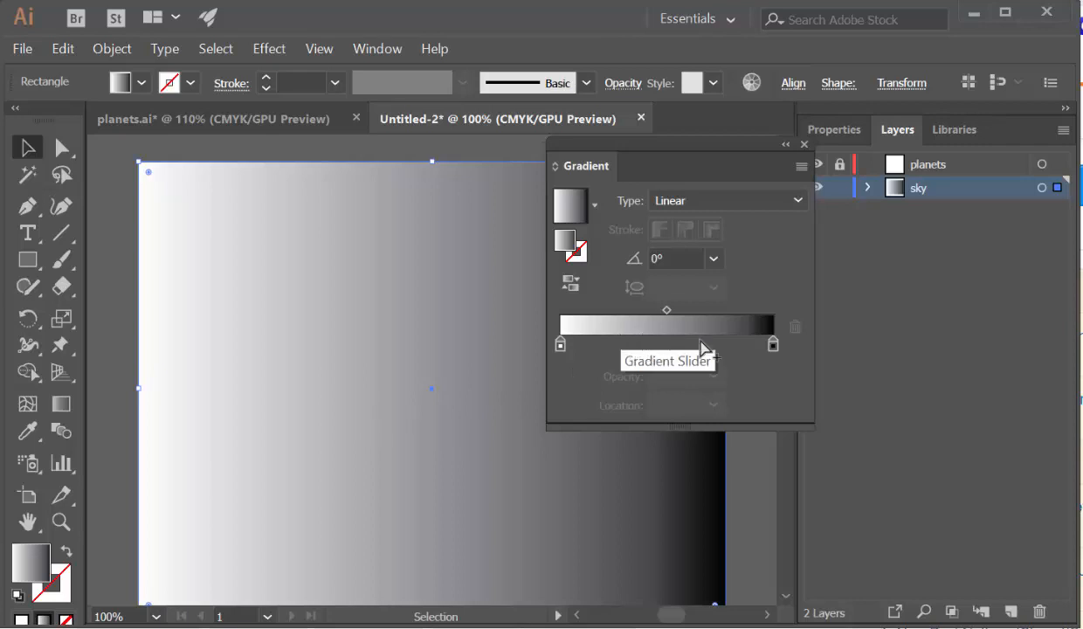
{"action": "double_click", "coordinate": [773, 345]}
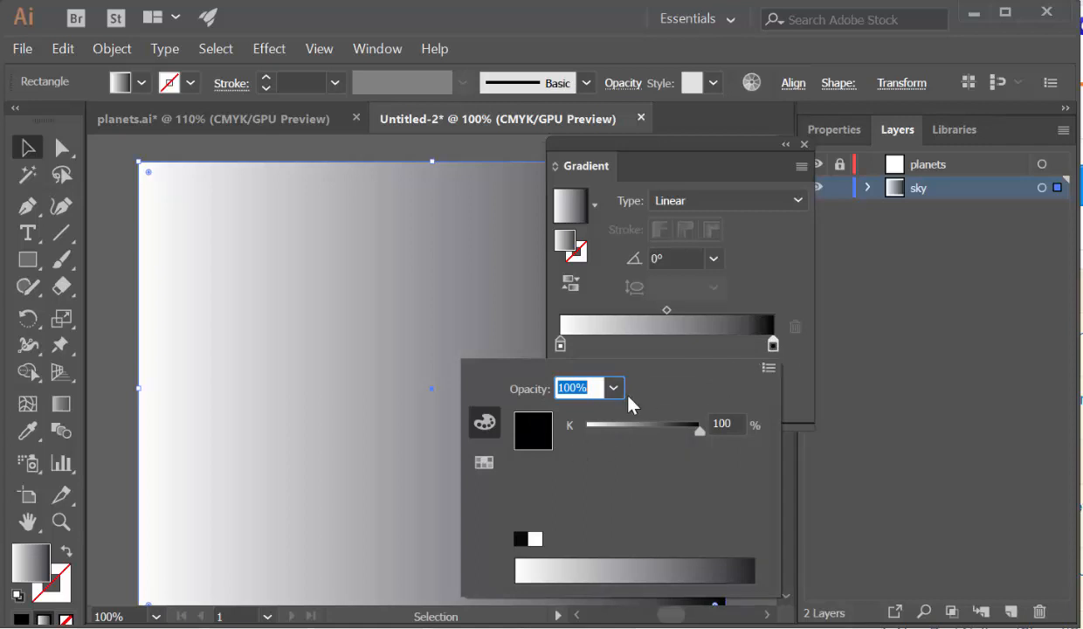
{"action": "left_click", "coordinate": [773, 372]}
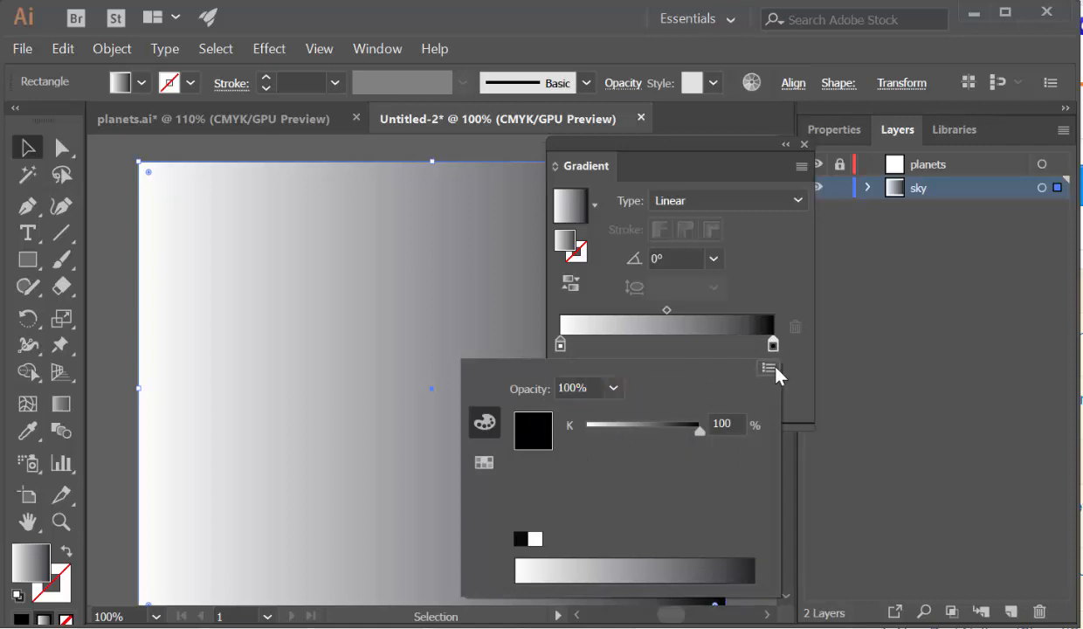
{"action": "left_click", "coordinate": [828, 420]}
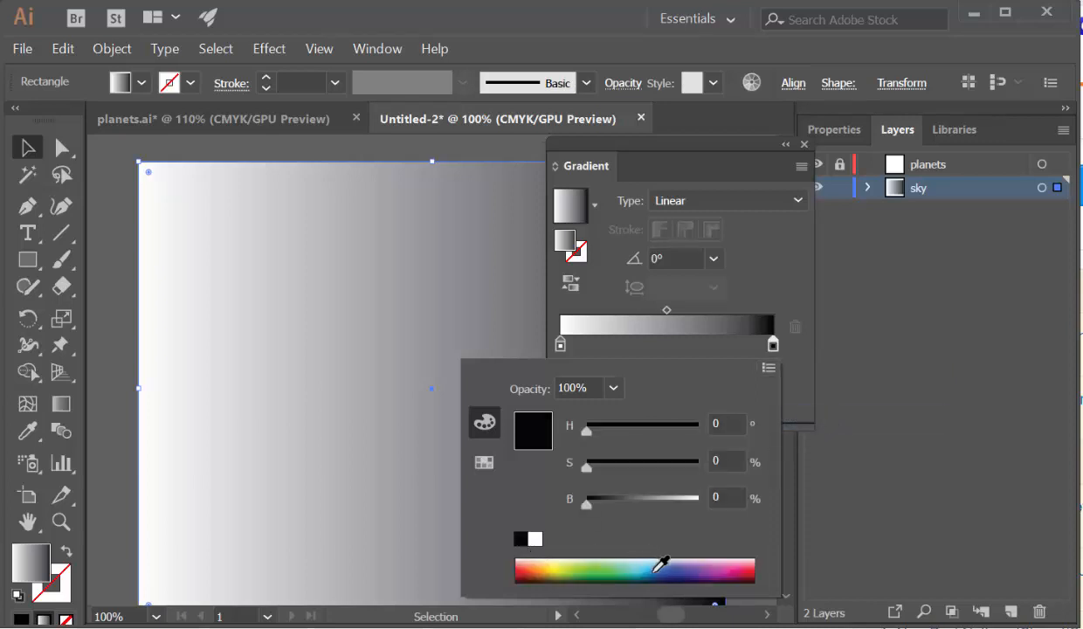
{"action": "left_click_drag", "start_coordinate": [658, 561], "coordinate": [671, 568]}
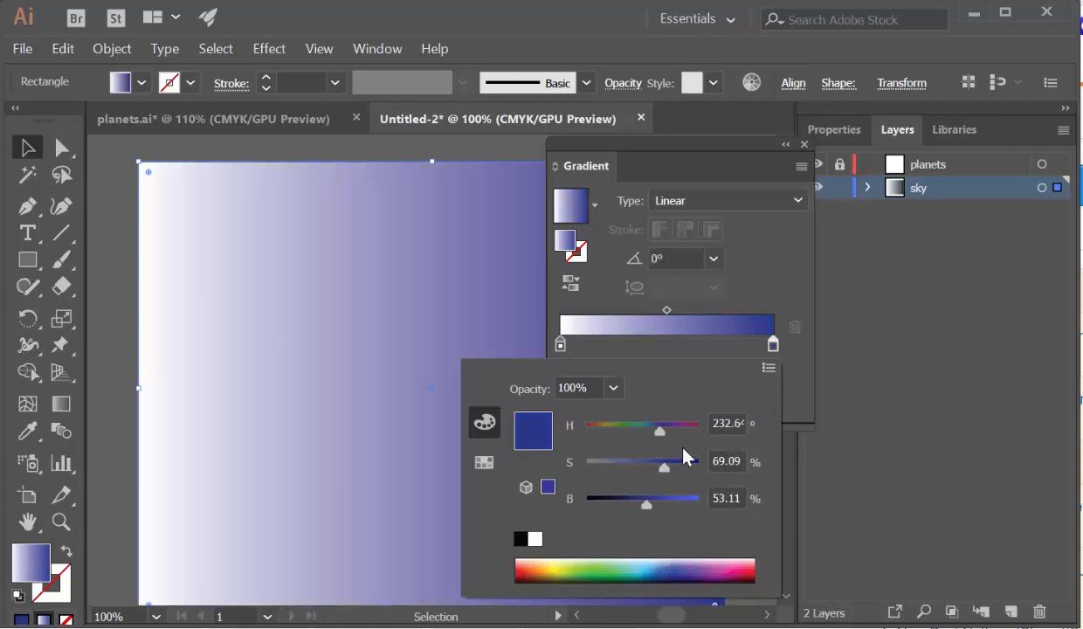
Step: Adjust the blue gradient stop to 79% saturation and 58% brightness
{"action": "mouse_move", "coordinate": [664, 472]}
{"action": "left_mouse_down"}
{"action": "mouse_move", "coordinate": [628, 505]}
{"action": "mouse_move", "coordinate": [658, 471]}
{"action": "left_mouse_up"}
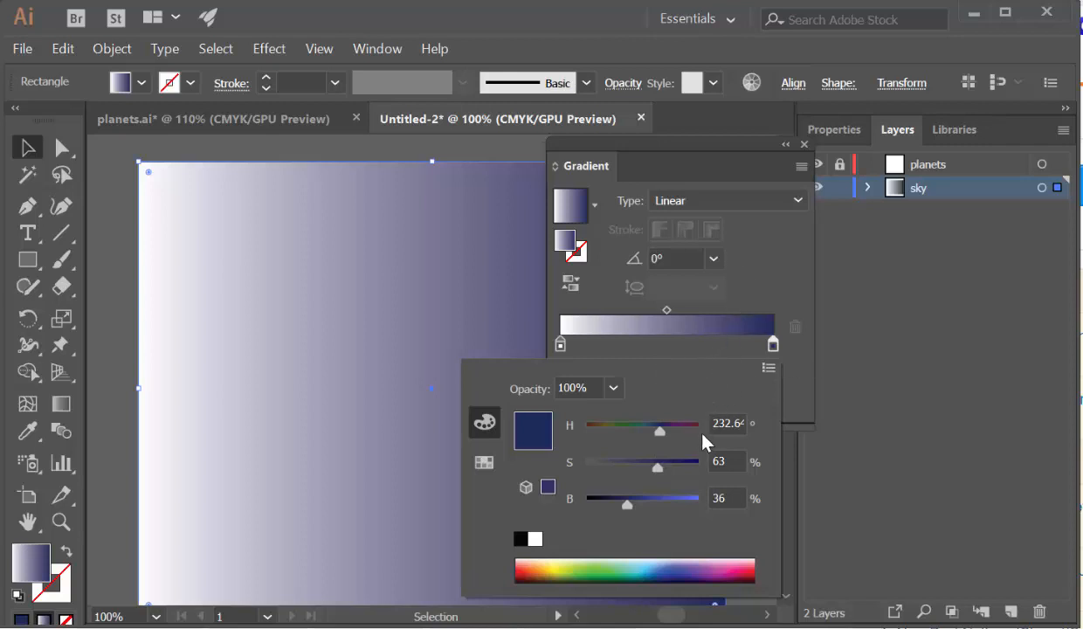
{"action": "left_click_drag", "start_coordinate": [657, 467], "coordinate": [702, 464]}
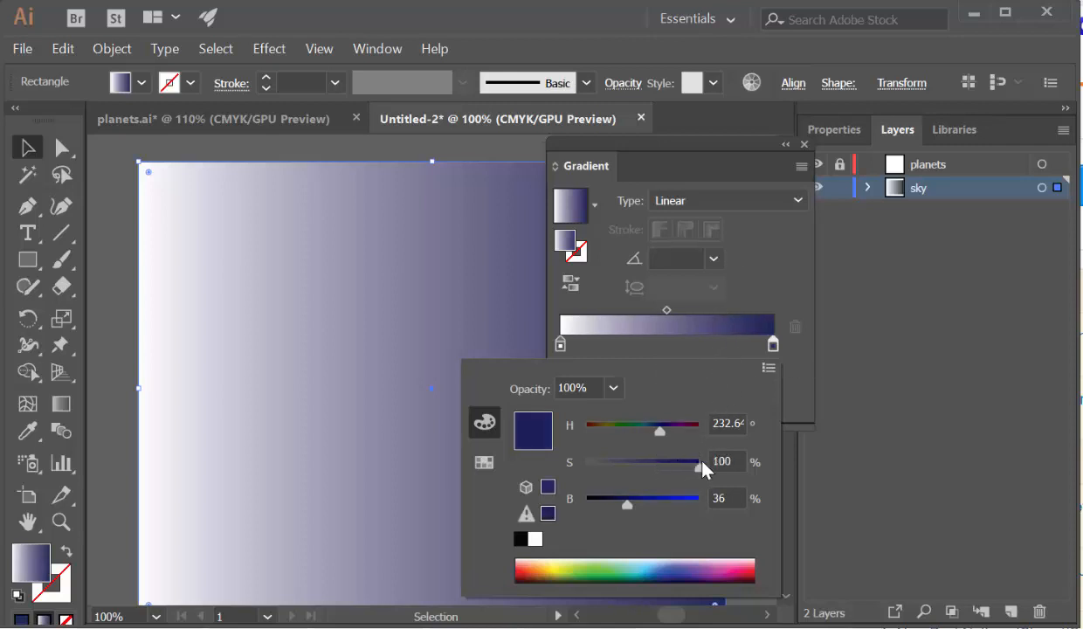
{"action": "left_click_drag", "start_coordinate": [629, 504], "coordinate": [706, 506]}
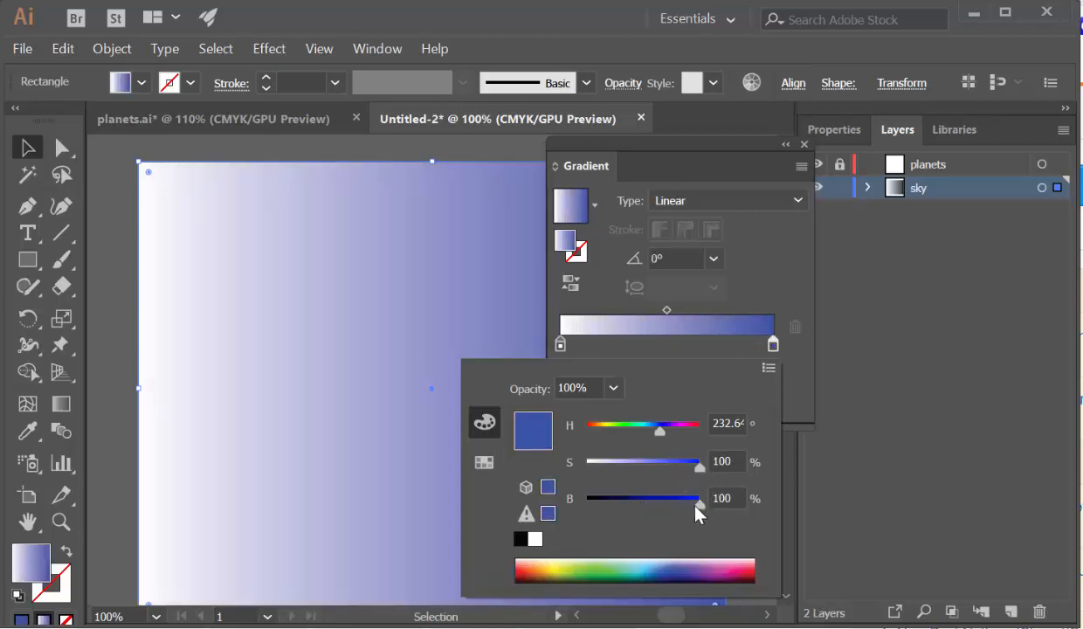
{"action": "left_click_drag", "start_coordinate": [699, 506], "coordinate": [653, 506]}
{"action": "left_click_drag", "start_coordinate": [700, 470], "coordinate": [681, 468]}
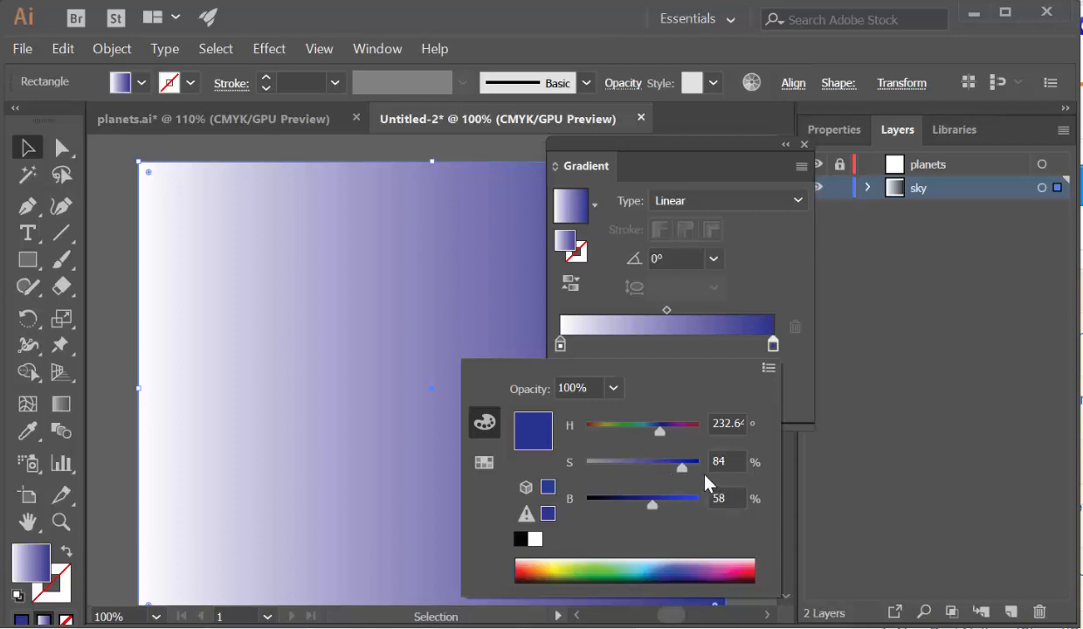
{"action": "left_click_drag", "start_coordinate": [679, 464], "coordinate": [676, 464]}
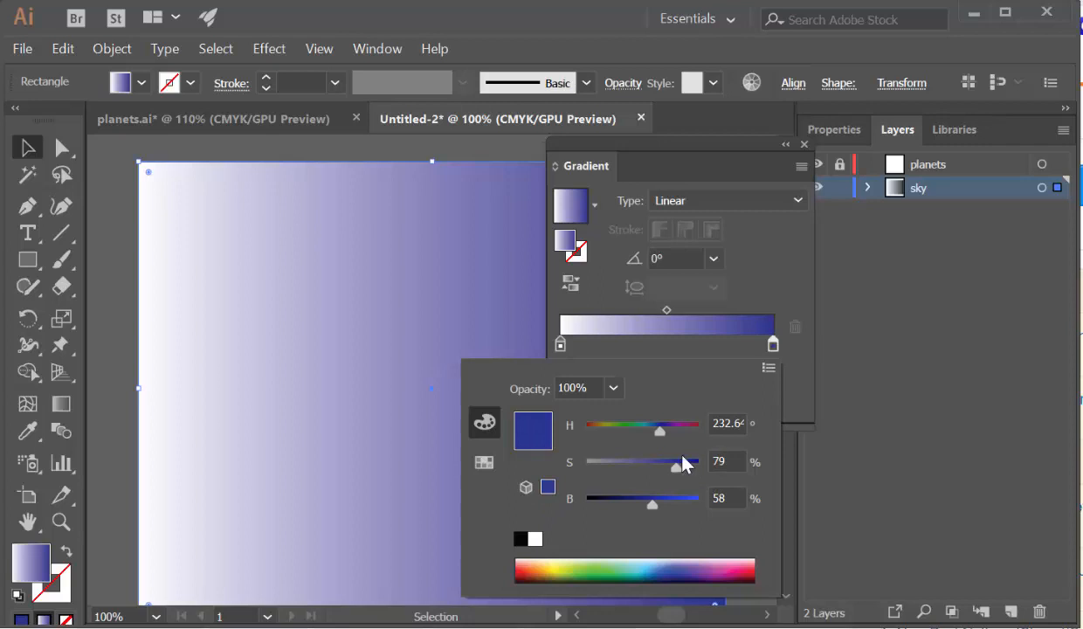
{"action": "left_click", "coordinate": [767, 298]}
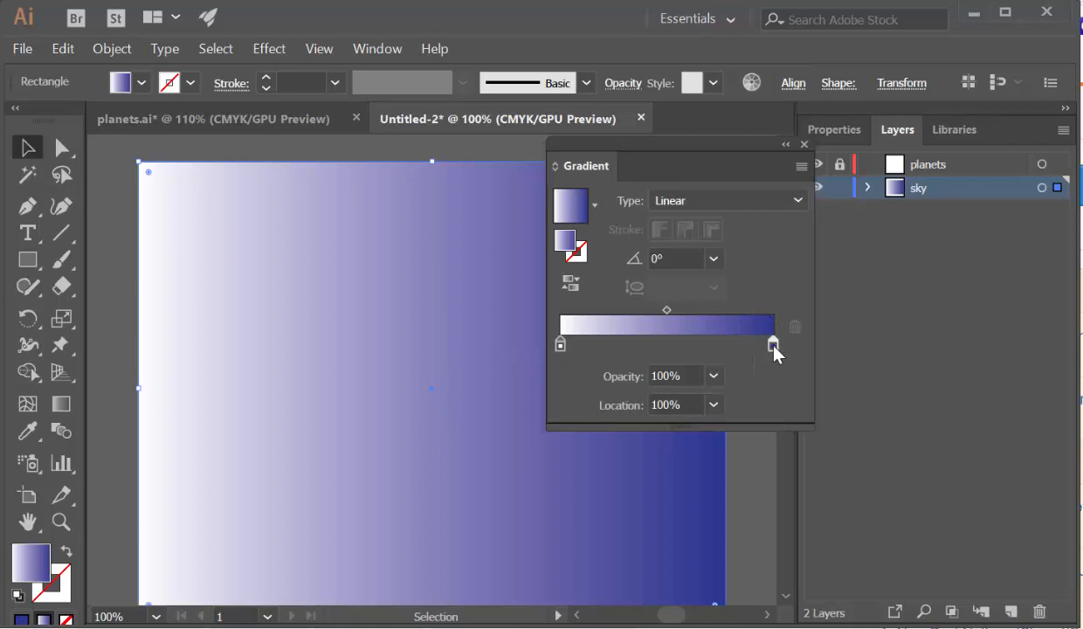
Step: Replace the gradient's white stop with a second blue stop, placing the two blue stops at about 63% and 100%
{"action": "left_click_drag", "start_coordinate": [773, 346], "coordinate": [694, 349]}
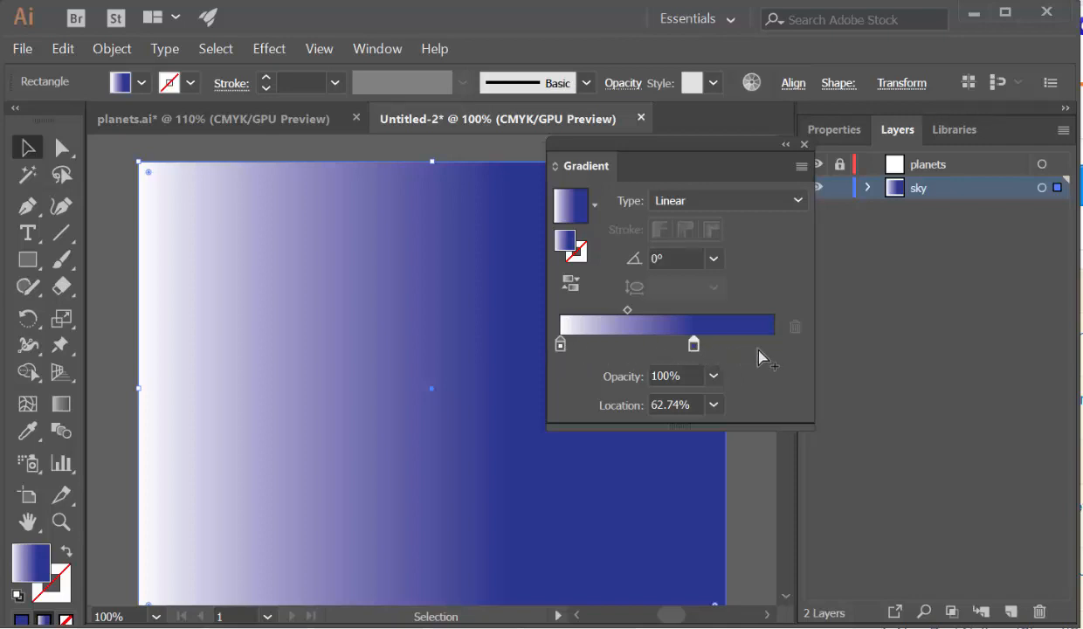
{"action": "left_click_drag", "start_coordinate": [750, 346], "coordinate": [781, 430]}
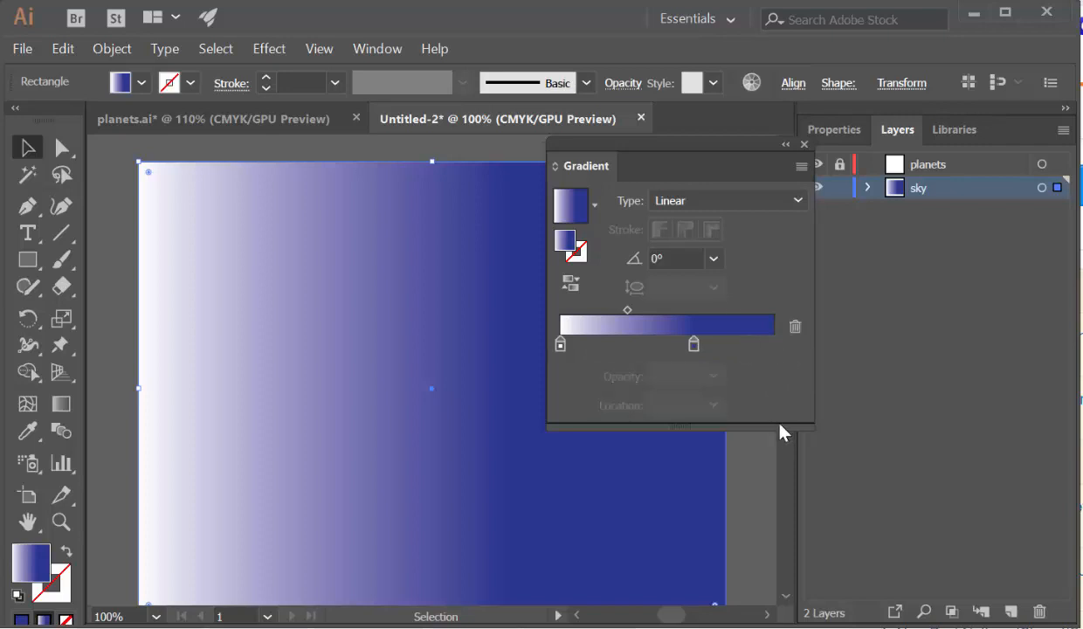
{"action": "left_click_drag", "start_coordinate": [733, 353], "coordinate": [792, 353]}
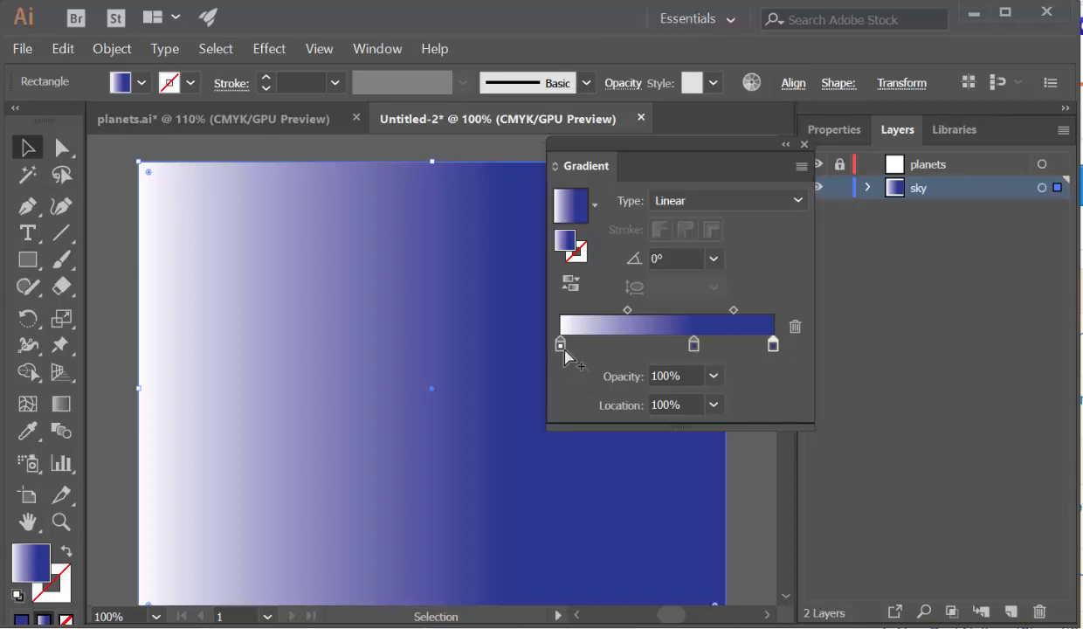
{"action": "left_click_drag", "start_coordinate": [565, 351], "coordinate": [547, 443]}
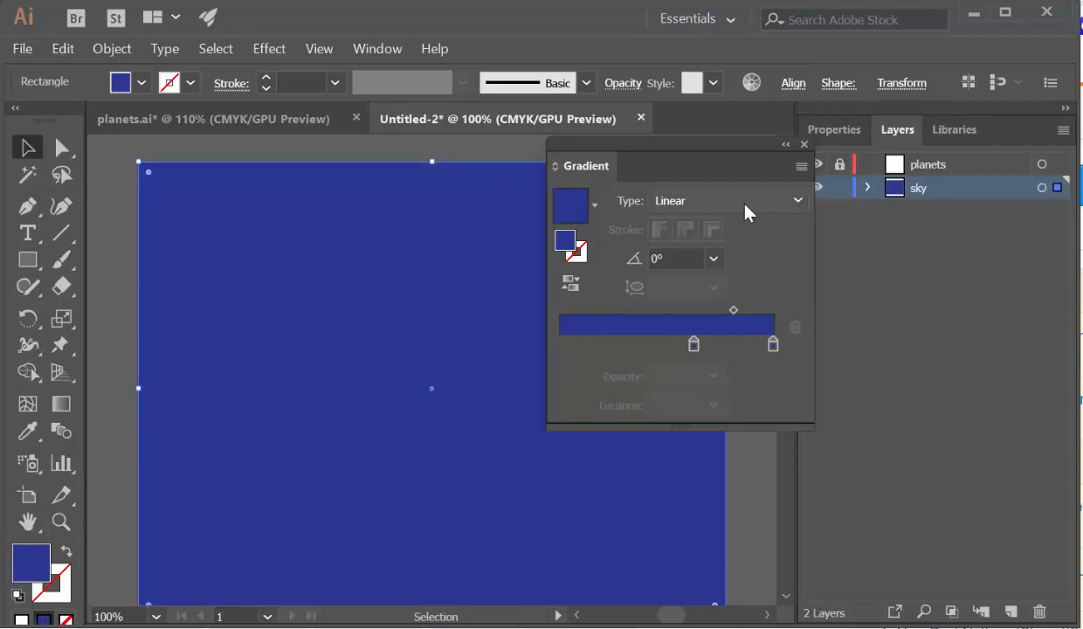
Step: Change the sky gradient to Radial and move its inner blue stop to the 0% location
{"action": "left_click", "coordinate": [747, 206]}
{"action": "left_click", "coordinate": [733, 247]}
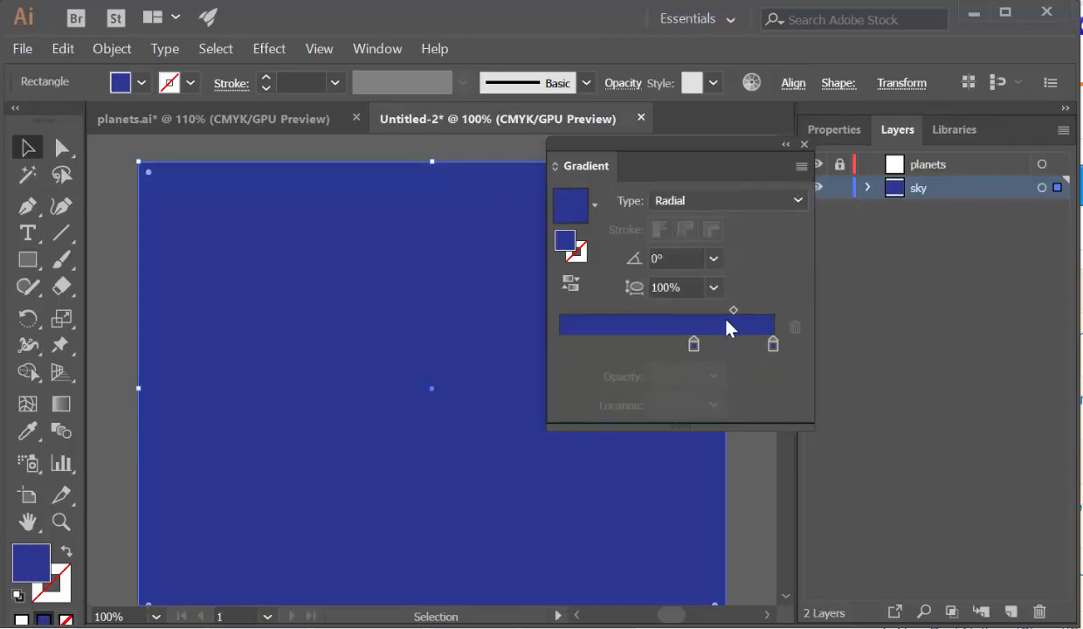
{"action": "left_click_drag", "start_coordinate": [696, 346], "coordinate": [560, 350]}
Step: Lighten the inner gradient stop in HSB mode to 67% saturation and 74% brightness
{"action": "double_click", "coordinate": [561, 345]}
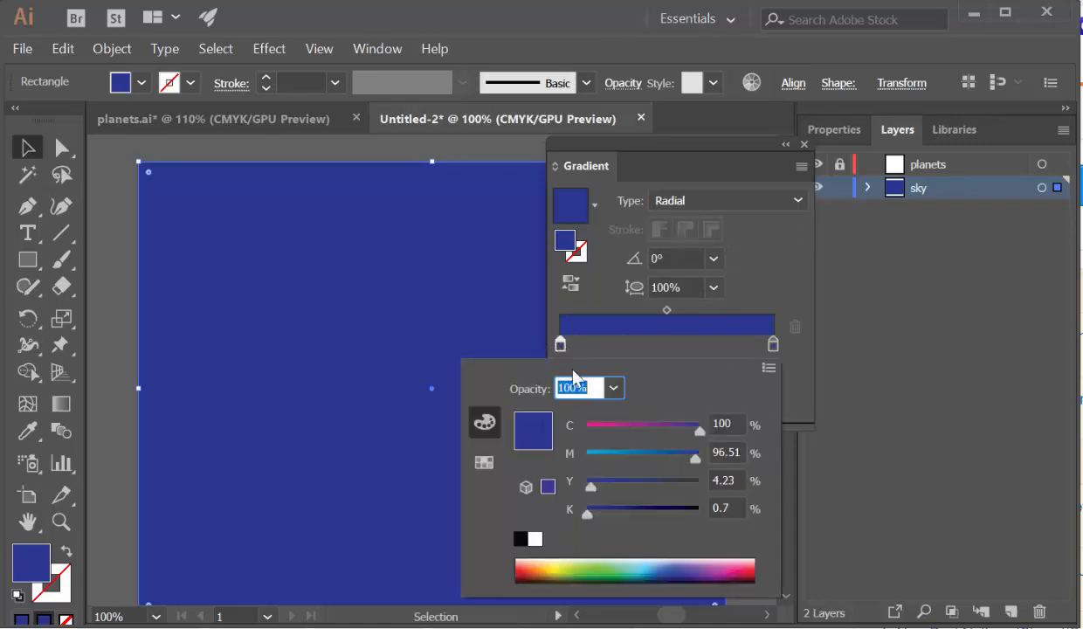
{"action": "left_click", "coordinate": [768, 368]}
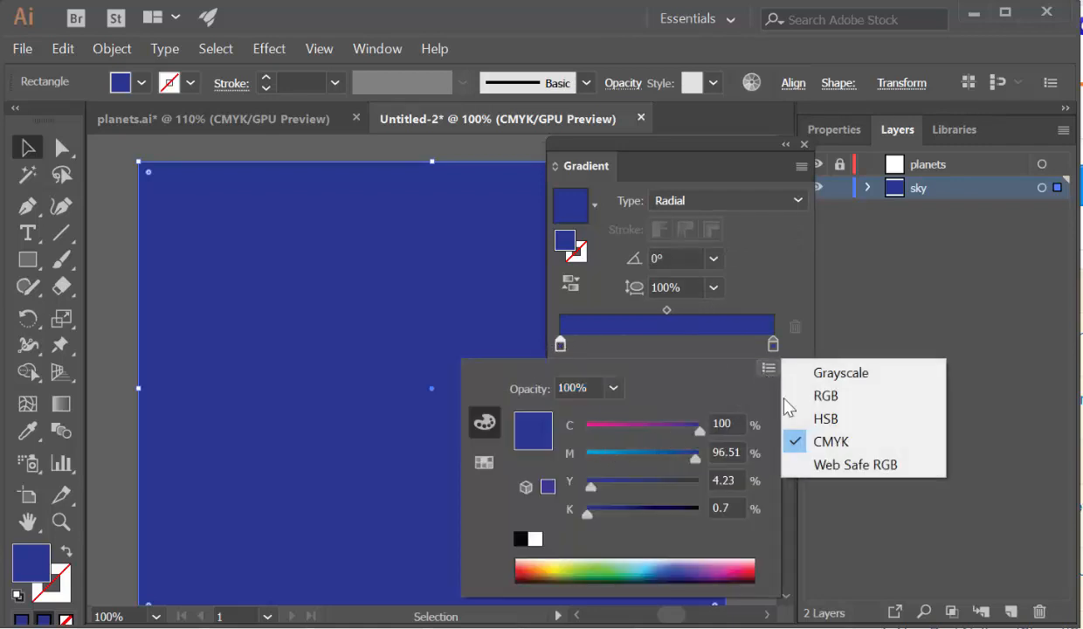
{"action": "left_click", "coordinate": [821, 419]}
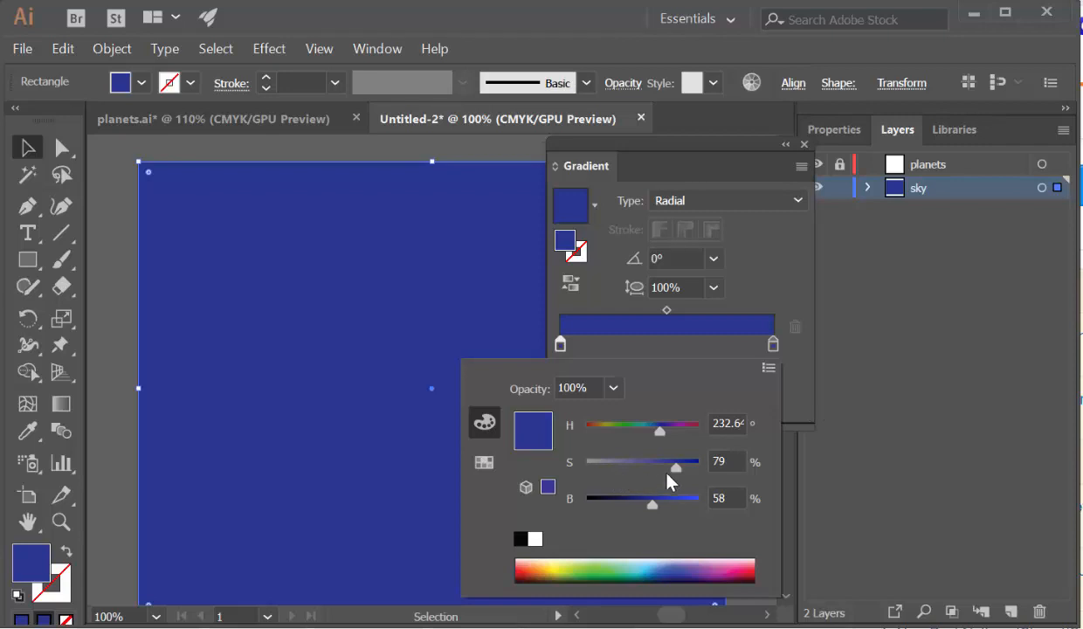
{"action": "left_click_drag", "start_coordinate": [678, 465], "coordinate": [674, 466]}
{"action": "mouse_move", "coordinate": [652, 506]}
{"action": "left_mouse_down"}
{"action": "mouse_move", "coordinate": [668, 508]}
{"action": "mouse_move", "coordinate": [661, 466]}
{"action": "mouse_move", "coordinate": [669, 504]}
{"action": "left_mouse_up"}
{"action": "left_click", "coordinate": [661, 464]}
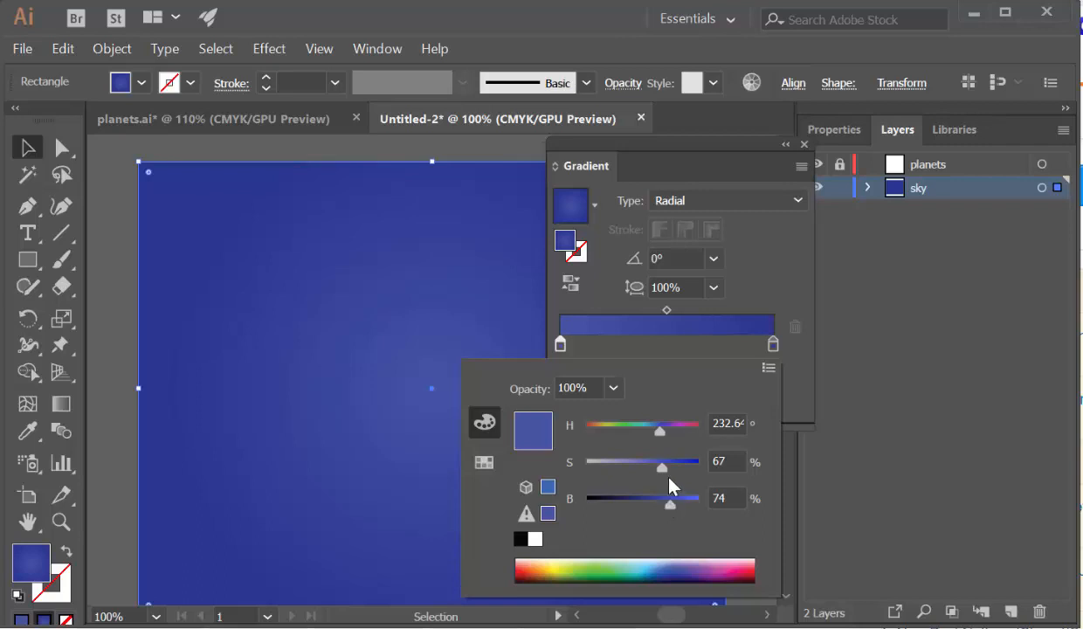
{"action": "left_click", "coordinate": [877, 389]}
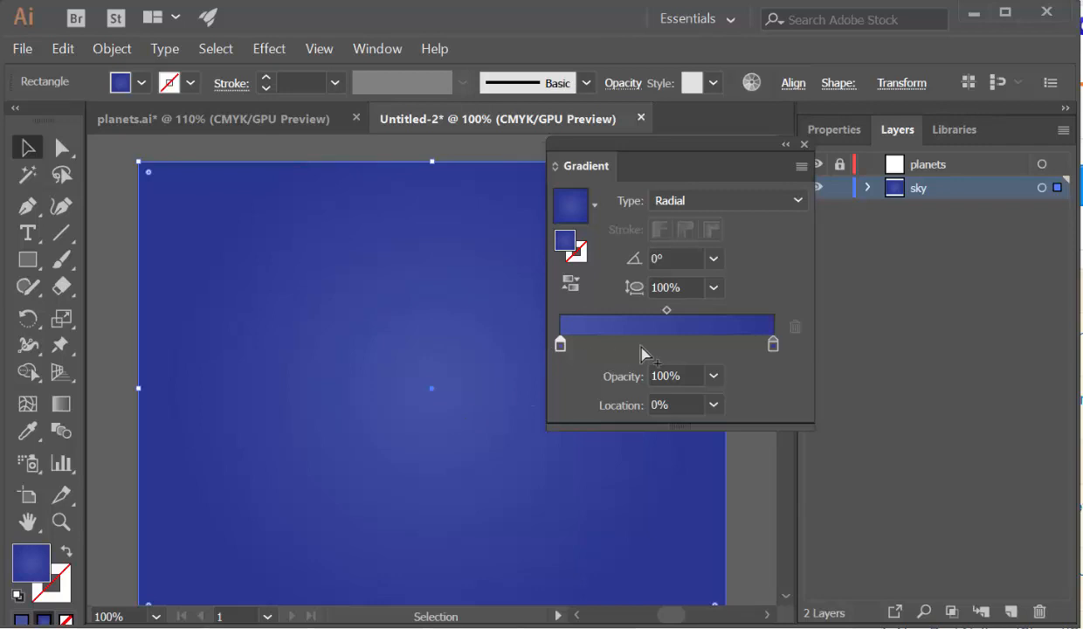
Step: Set the radial gradient's aspect ratio to 80%, trying 70% first
{"action": "left_click", "coordinate": [714, 288]}
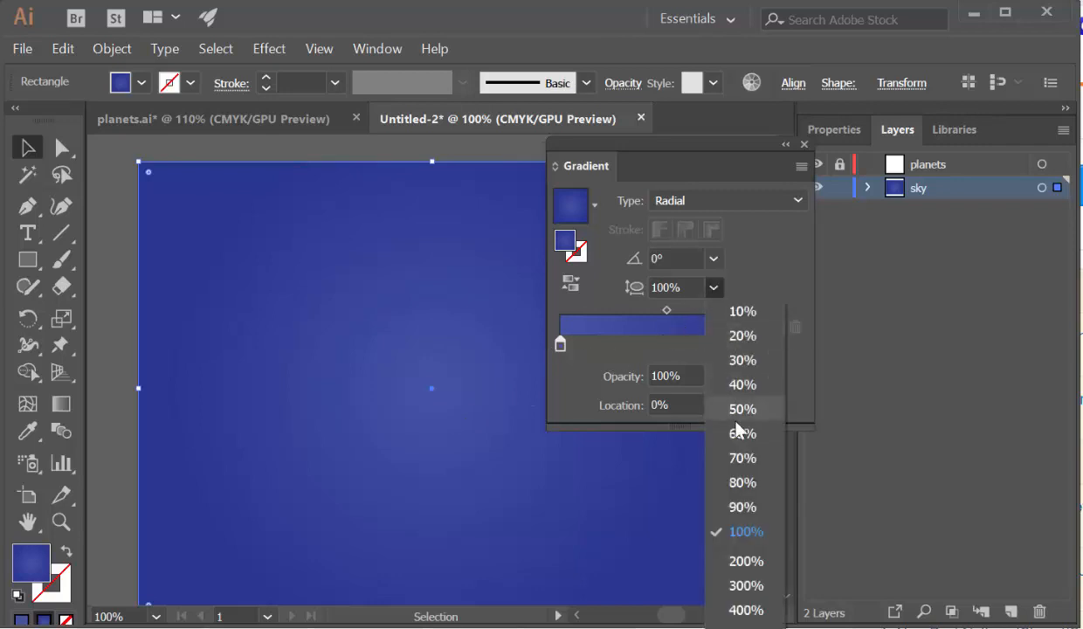
{"action": "left_click", "coordinate": [734, 461]}
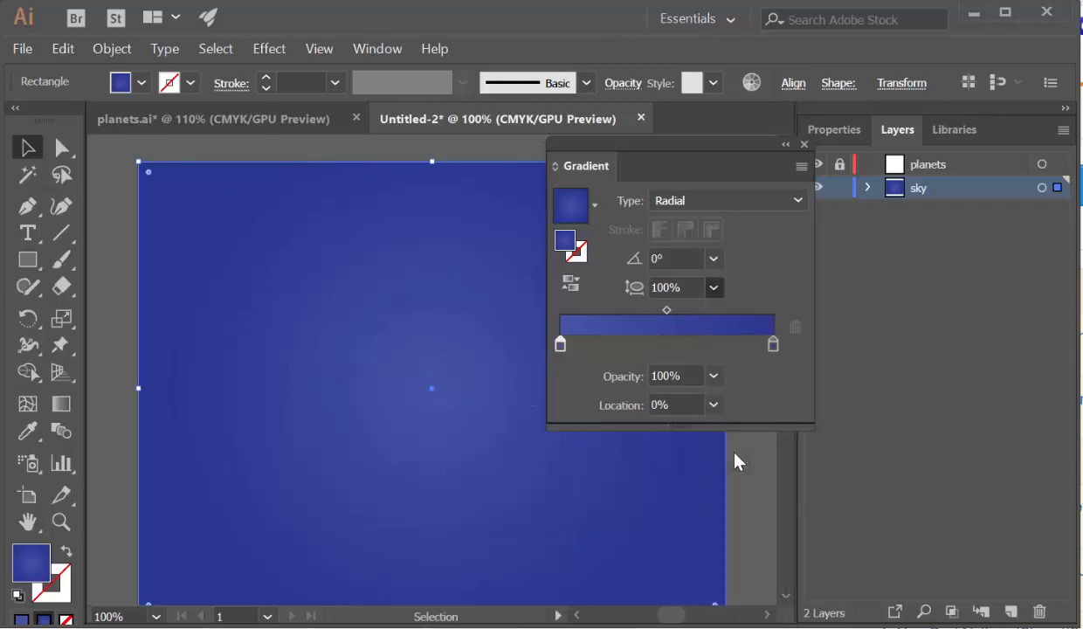
{"action": "left_click", "coordinate": [715, 287]}
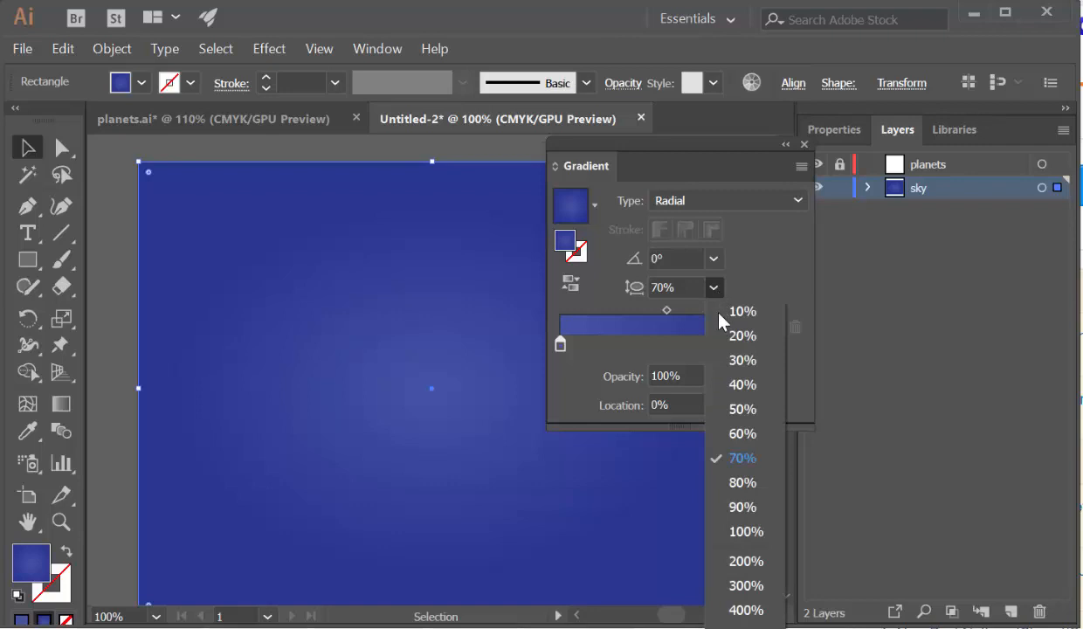
{"action": "left_click", "coordinate": [740, 490]}
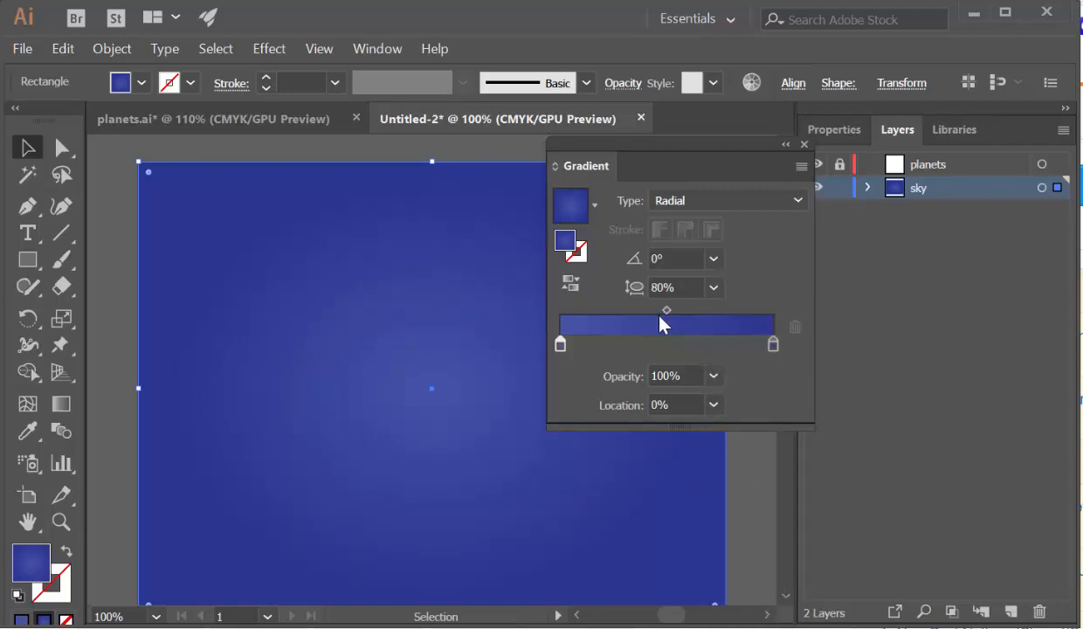
Step: Set the radial gradient's angle to 30° and shift its midpoint slightly towards the inner stop
{"action": "left_click_drag", "start_coordinate": [664, 308], "coordinate": [689, 306]}
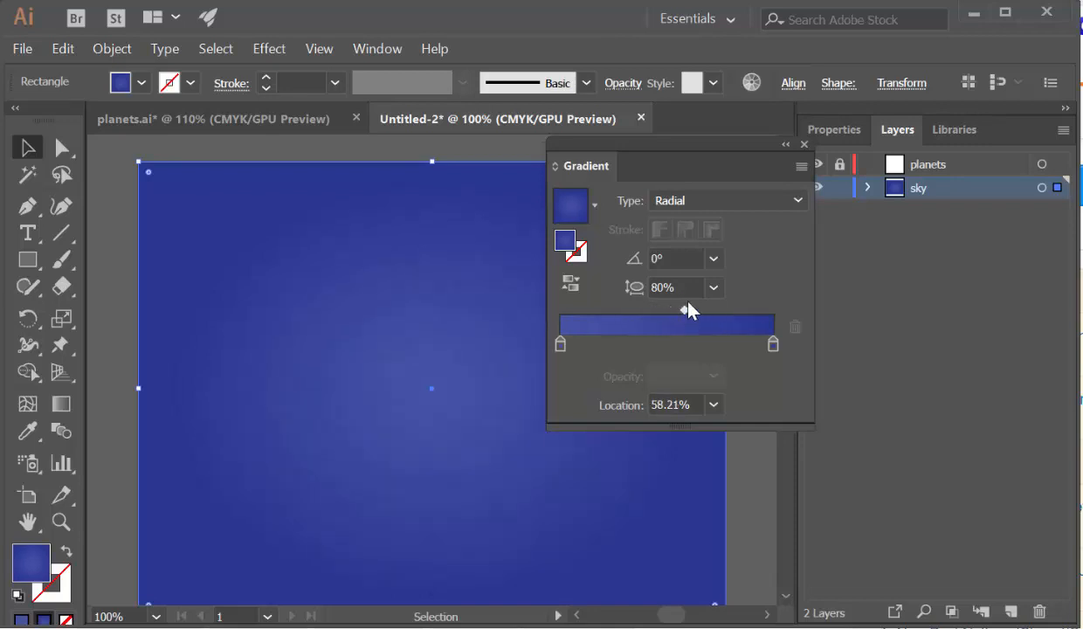
{"action": "left_click", "coordinate": [713, 259]}
{"action": "left_click", "coordinate": [732, 405]}
{"action": "left_click", "coordinate": [712, 258]}
{"action": "left_click", "coordinate": [734, 430]}
{"action": "left_click_drag", "start_coordinate": [684, 310], "coordinate": [658, 306]}
Step: Keep the inner gradient stop at 0% and raise its HSB brightness to 86%
{"action": "left_click_drag", "start_coordinate": [560, 345], "coordinate": [564, 354]}
{"action": "double_click", "coordinate": [562, 349]}
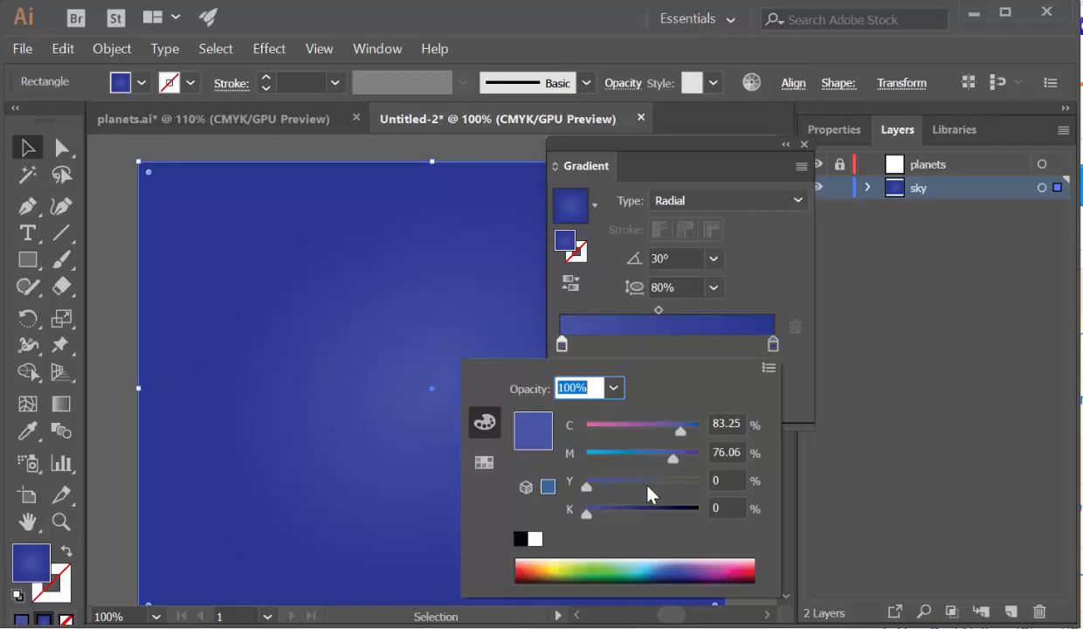
{"action": "left_click", "coordinate": [768, 368]}
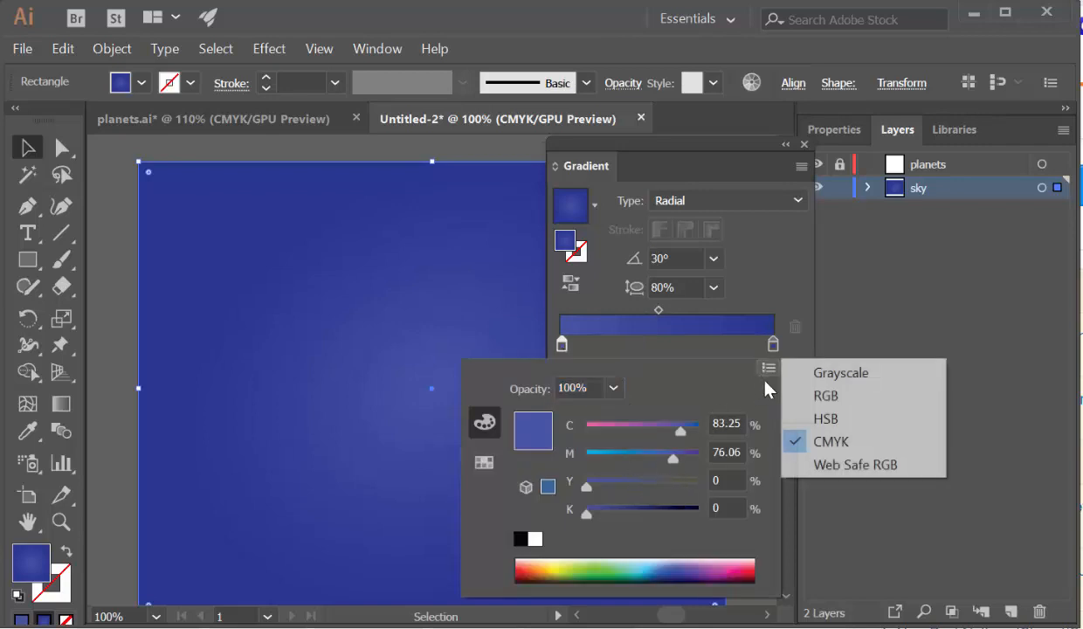
{"action": "left_click", "coordinate": [817, 416]}
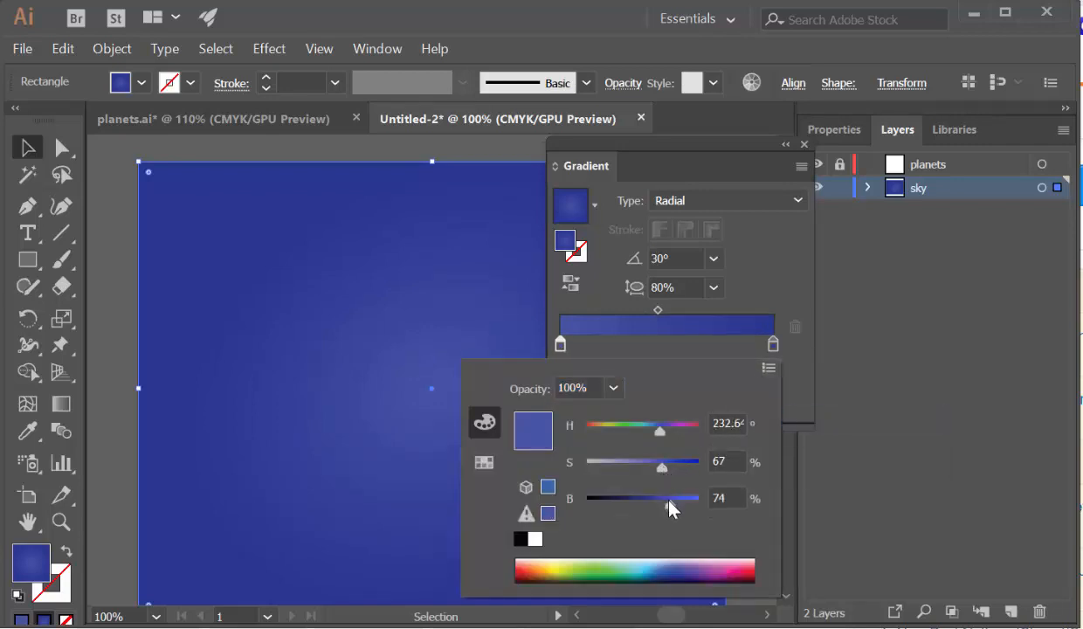
{"action": "left_click_drag", "start_coordinate": [670, 510], "coordinate": [684, 511]}
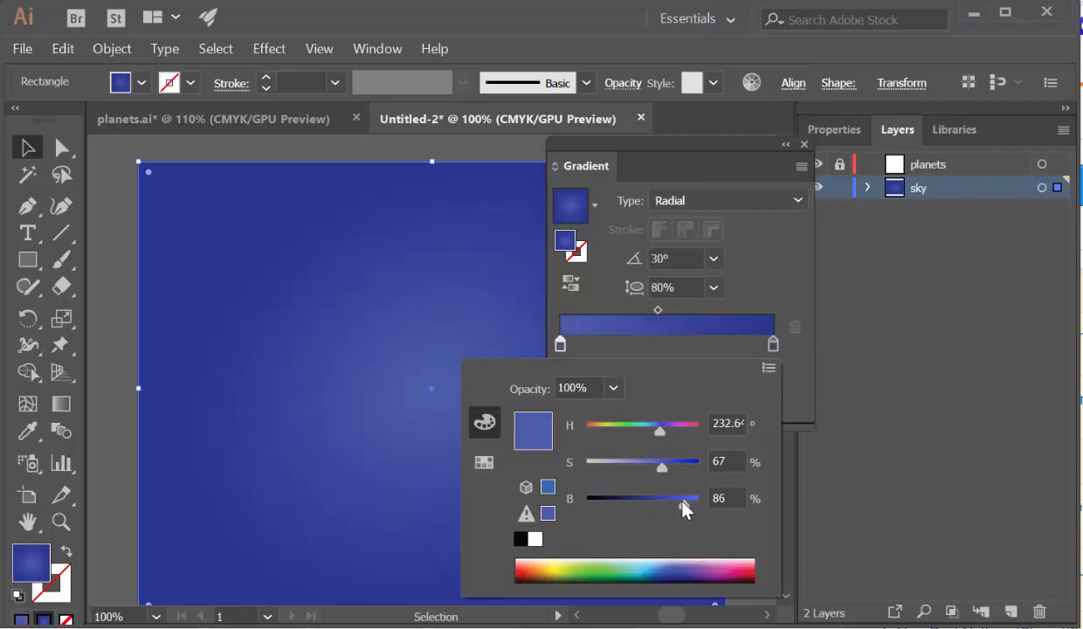
{"action": "left_click", "coordinate": [825, 390]}
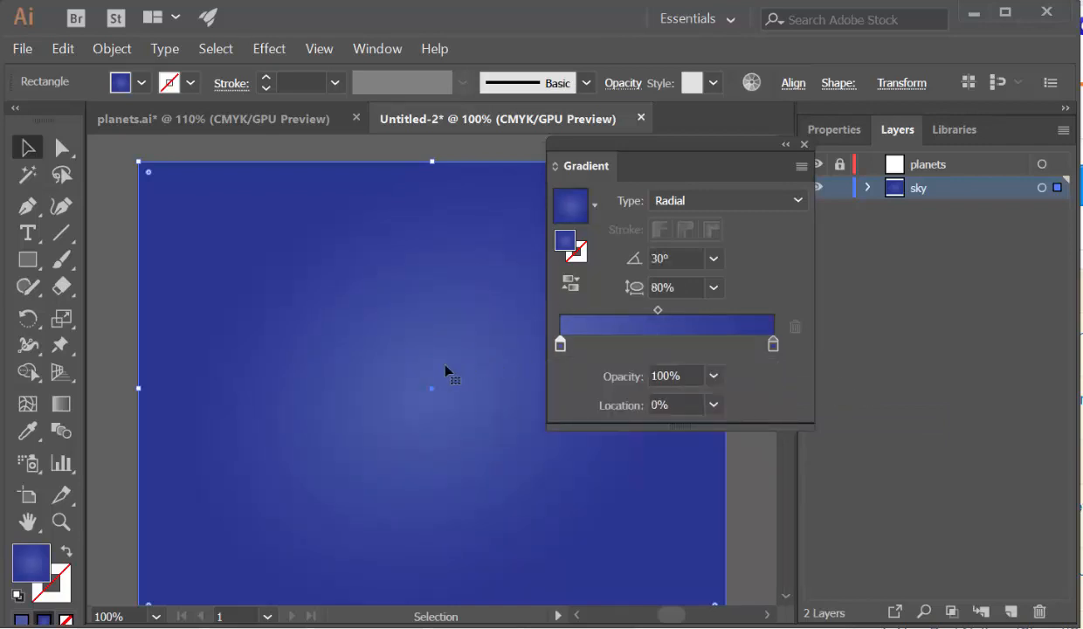
Step: Set the sky's radial gradient aspect ratio to 50%, comparing it with 100%, 30%, 60% and 40%
{"action": "left_click", "coordinate": [714, 287]}
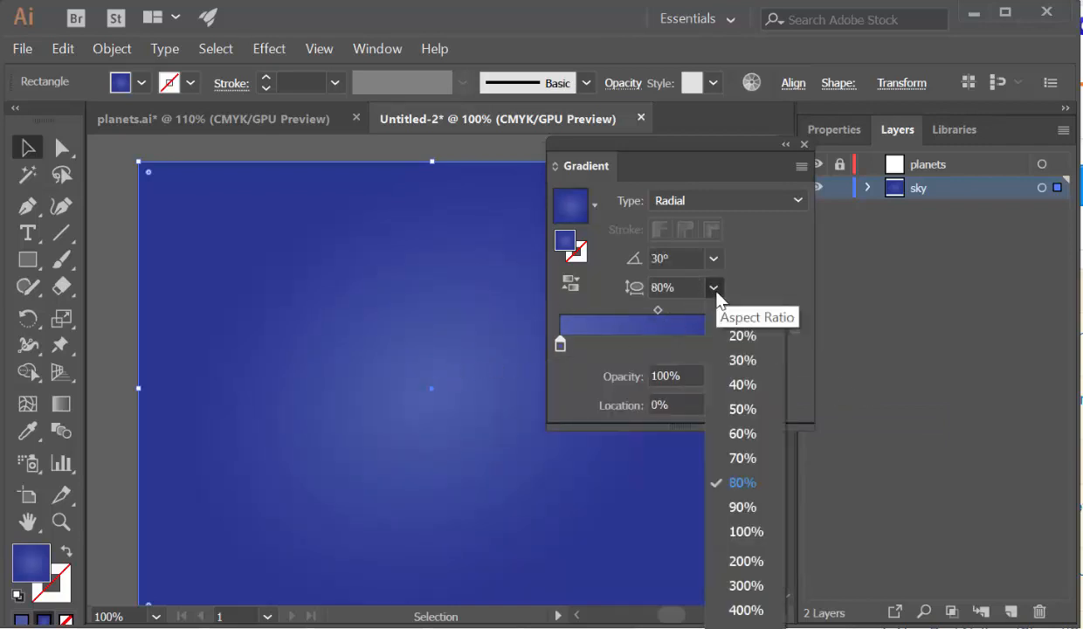
{"action": "left_click", "coordinate": [745, 535]}
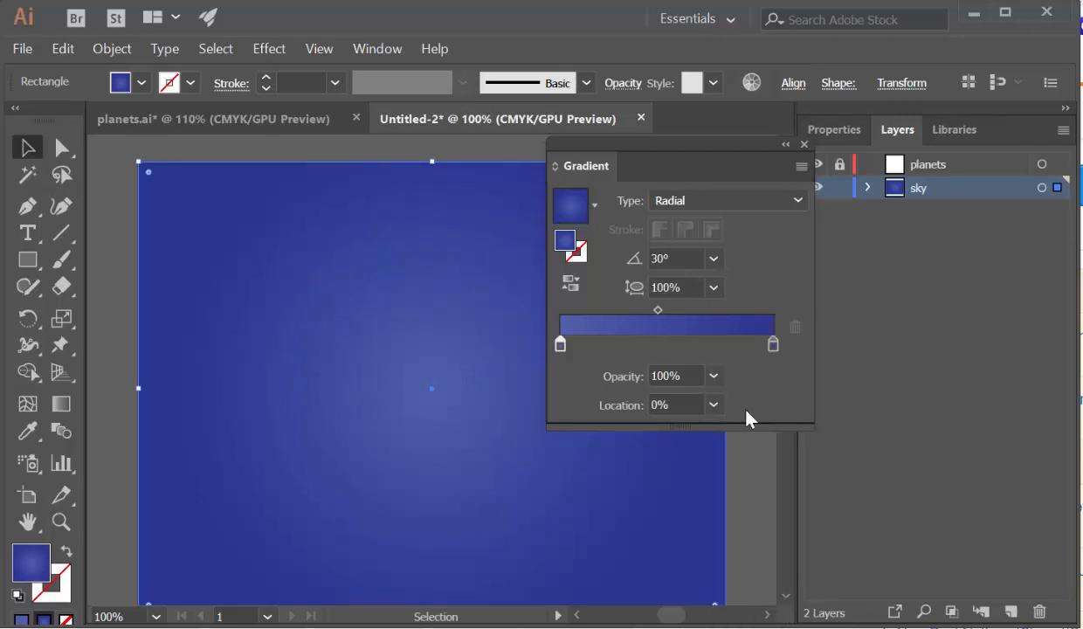
{"action": "left_click", "coordinate": [714, 287]}
{"action": "left_click", "coordinate": [712, 354]}
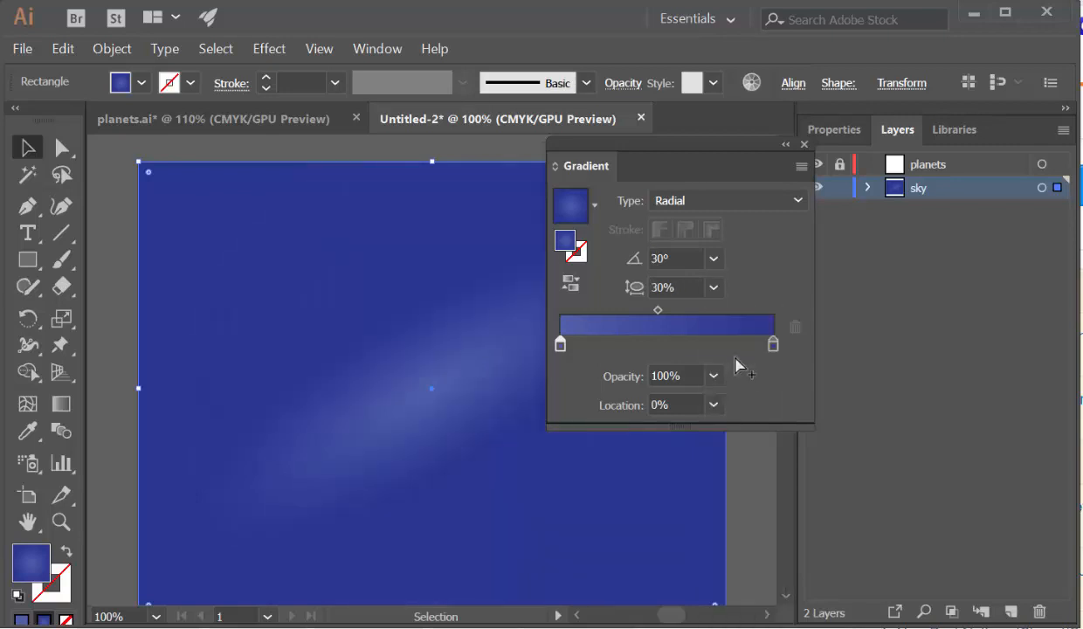
{"action": "left_click", "coordinate": [714, 288]}
{"action": "left_click", "coordinate": [743, 429]}
{"action": "left_click", "coordinate": [714, 287]}
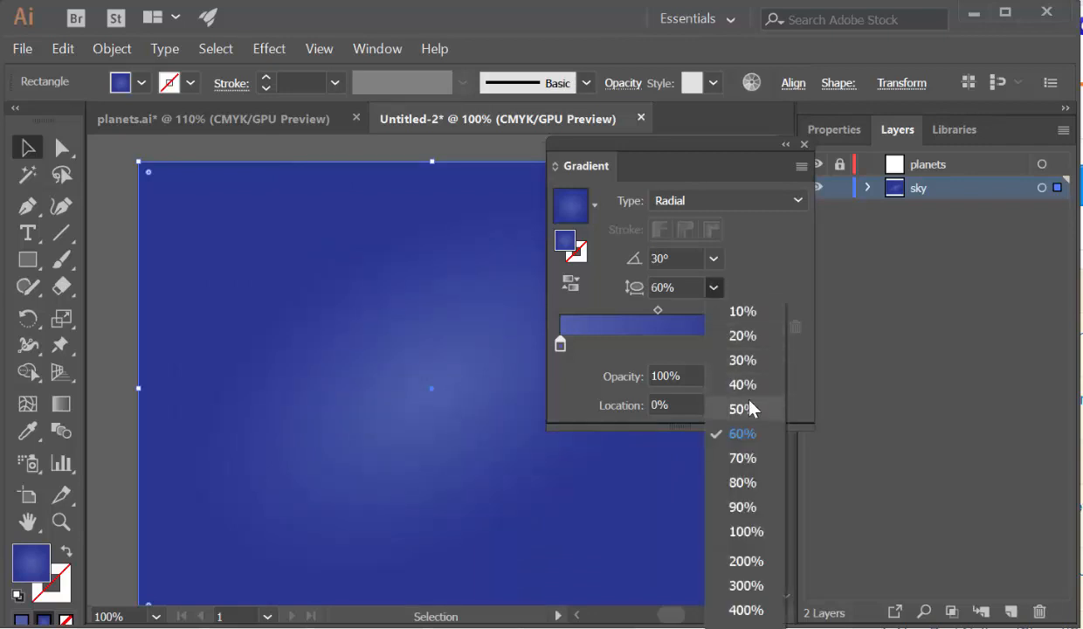
{"action": "left_click", "coordinate": [744, 385]}
{"action": "left_click", "coordinate": [713, 288]}
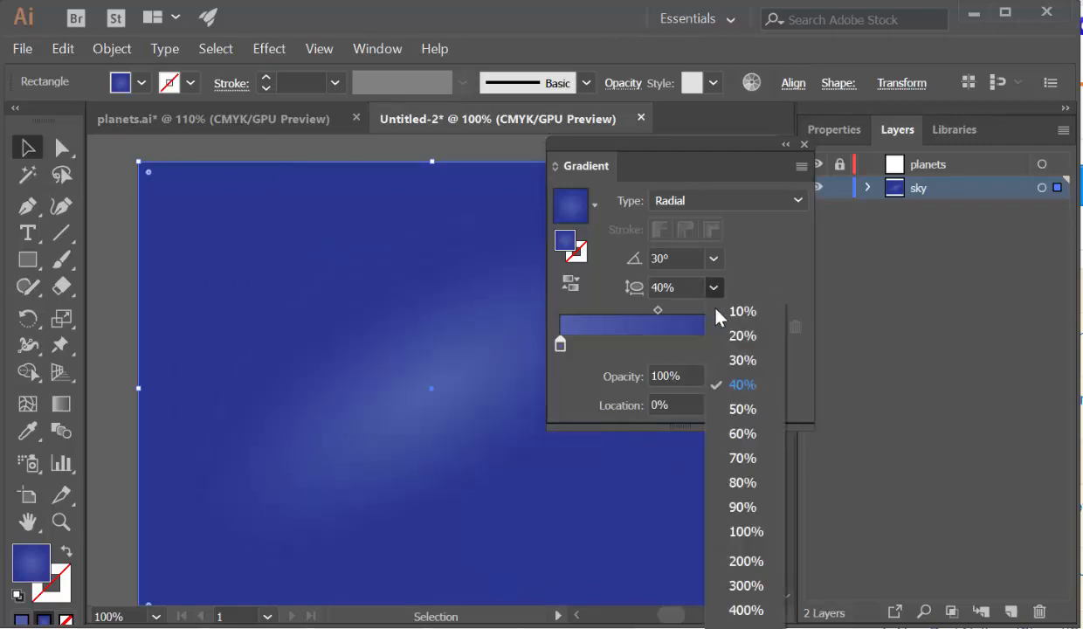
{"action": "left_click", "coordinate": [745, 414]}
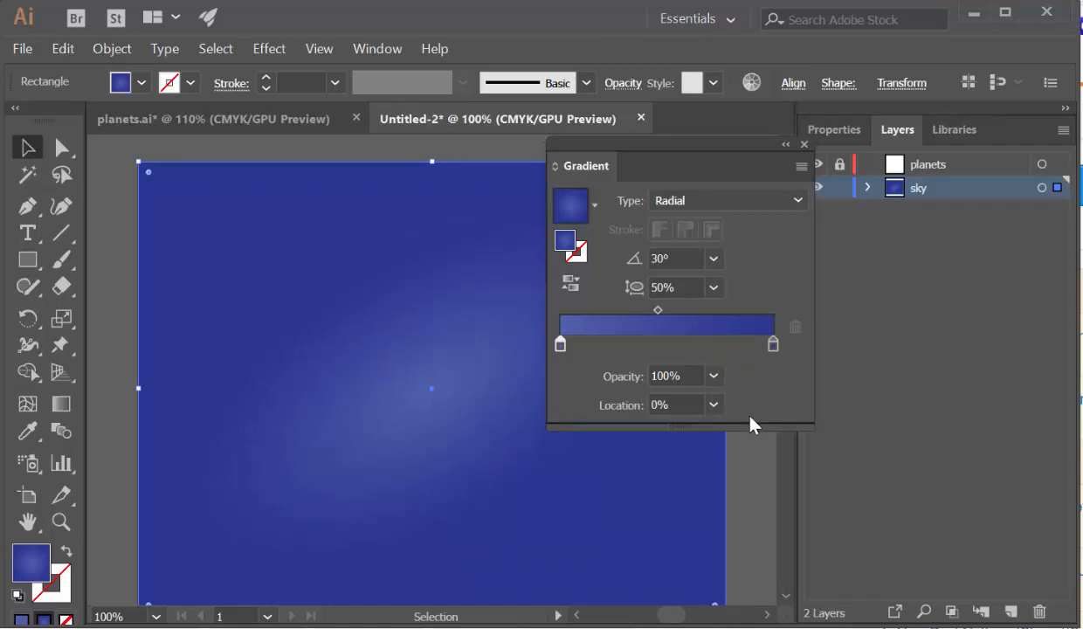
Step: Close the gradient settings and activate the Star tool
{"action": "left_click", "coordinate": [804, 145]}
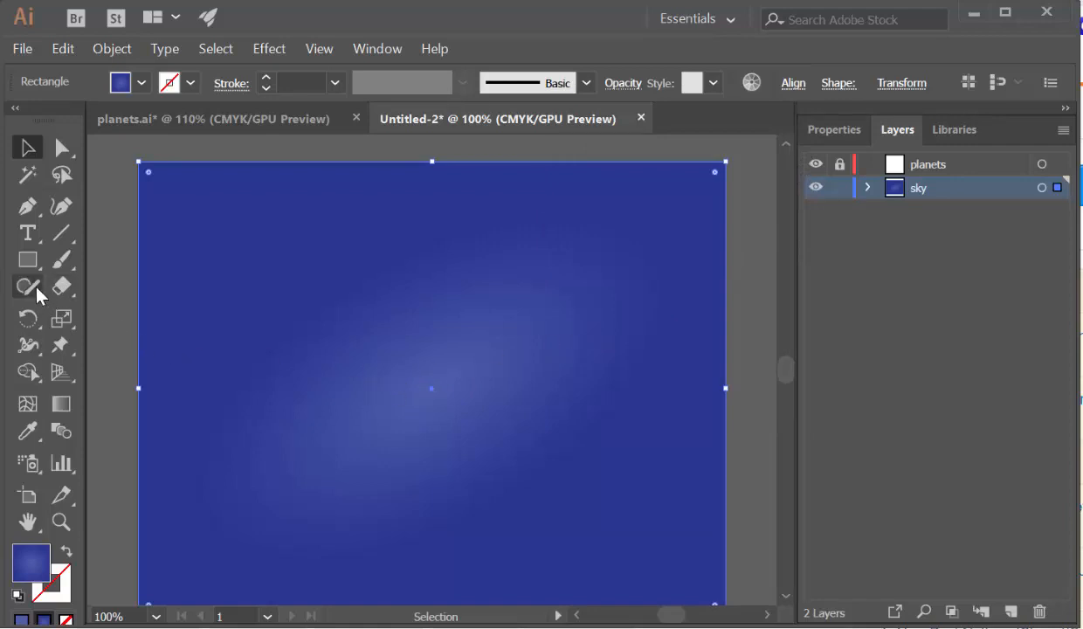
{"action": "left_click", "coordinate": [35, 261]}
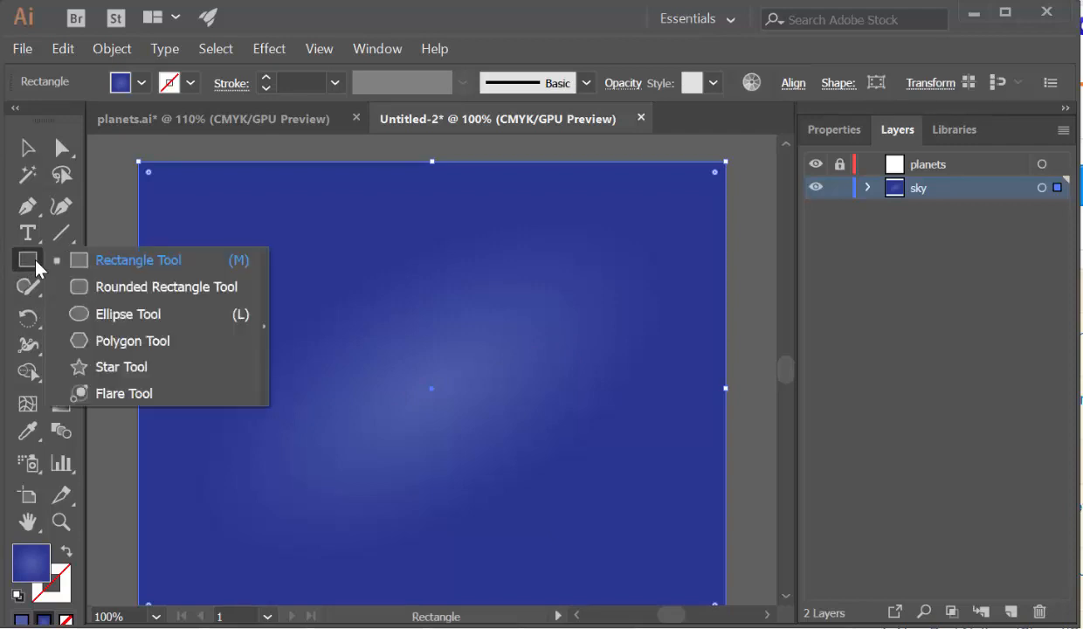
{"action": "left_click", "coordinate": [169, 367]}
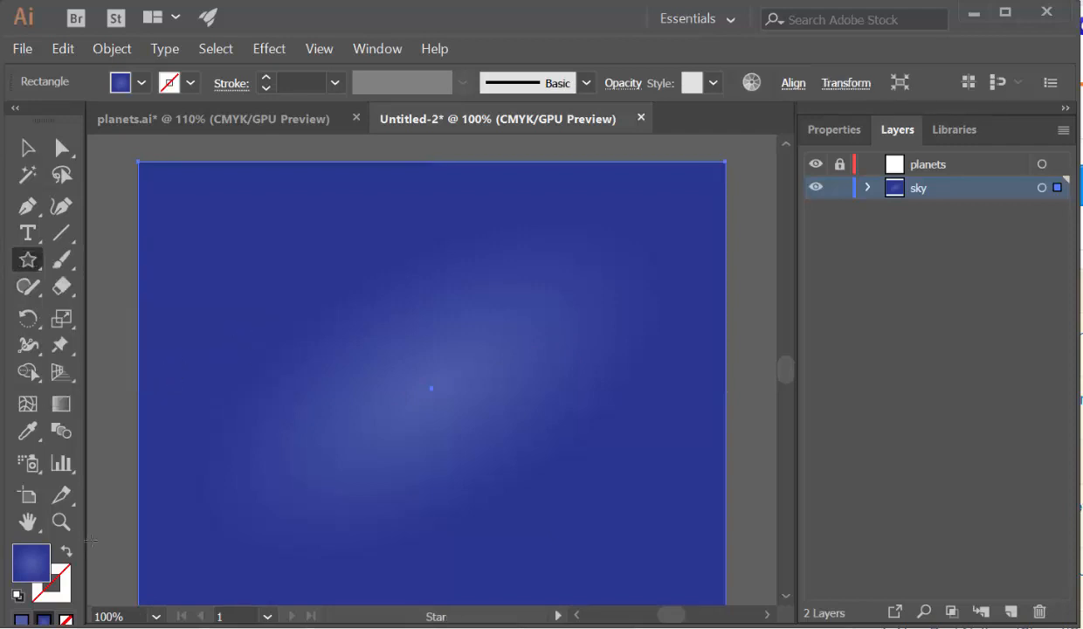
{"action": "double_click", "coordinate": [31, 562]}
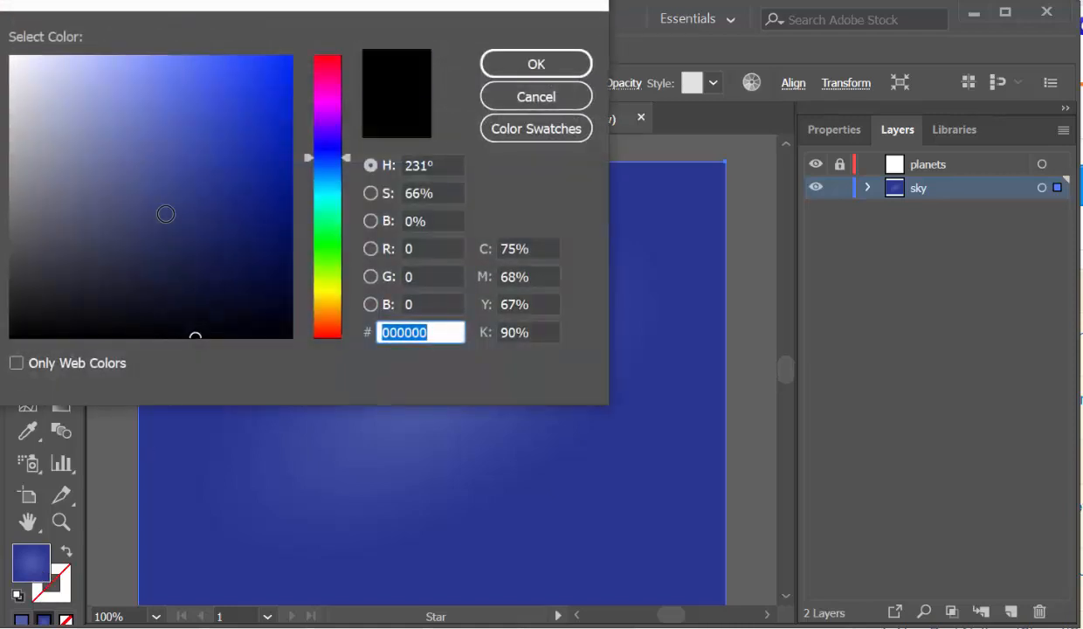
{"action": "left_click_drag", "start_coordinate": [166, 214], "coordinate": [9, 55]}
{"action": "left_click", "coordinate": [524, 71]}
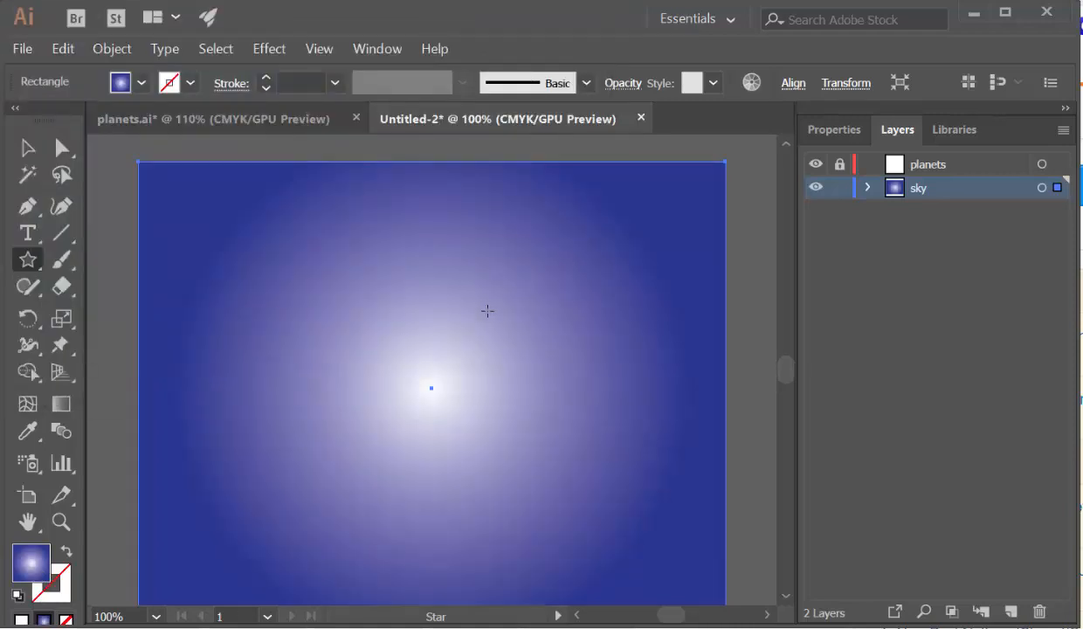
{"action": "key", "text": "ctrl+z"}
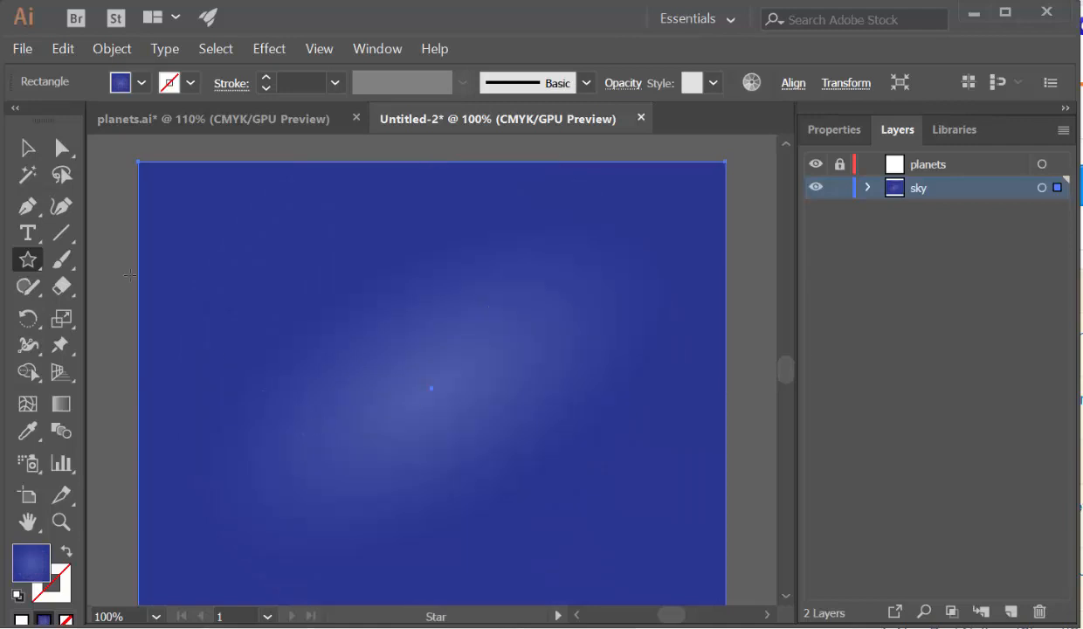
Step: Deselect the sky rectangle and set the fill colour for new objects to white (FFFFFF)
{"action": "left_click", "coordinate": [27, 148]}
{"action": "left_click", "coordinate": [107, 239]}
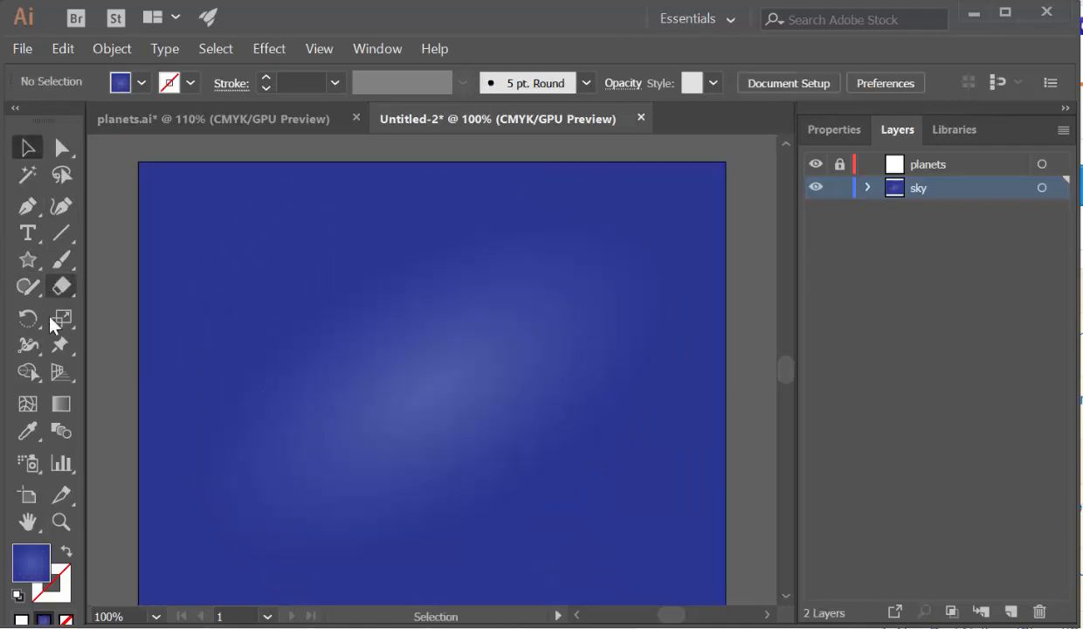
{"action": "double_click", "coordinate": [37, 572]}
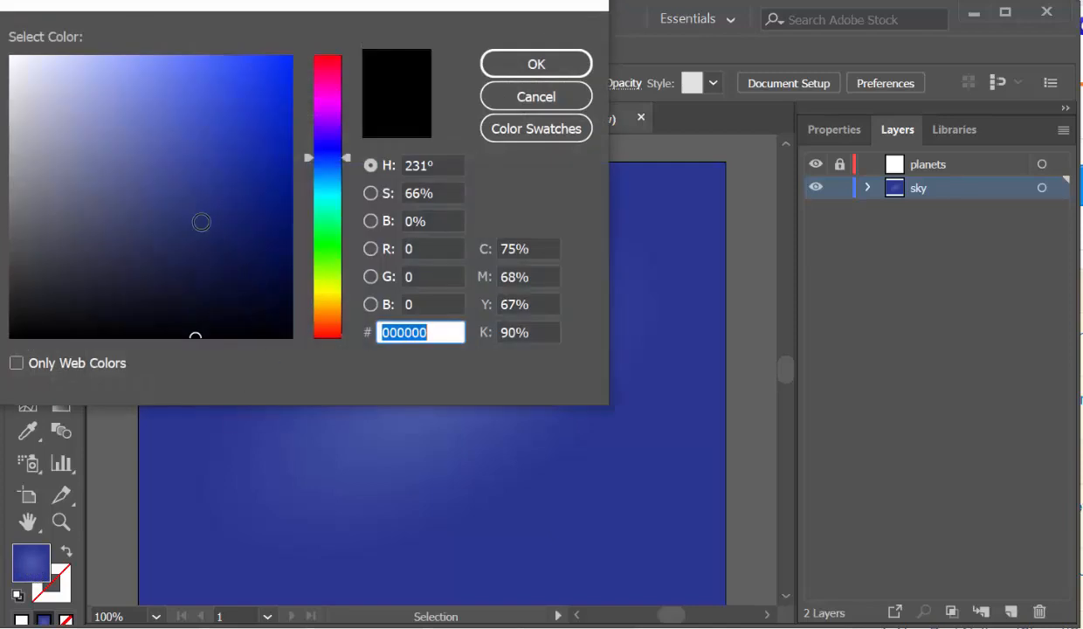
{"action": "left_click_drag", "start_coordinate": [14, 56], "coordinate": [11, 50]}
{"action": "left_click", "coordinate": [507, 65]}
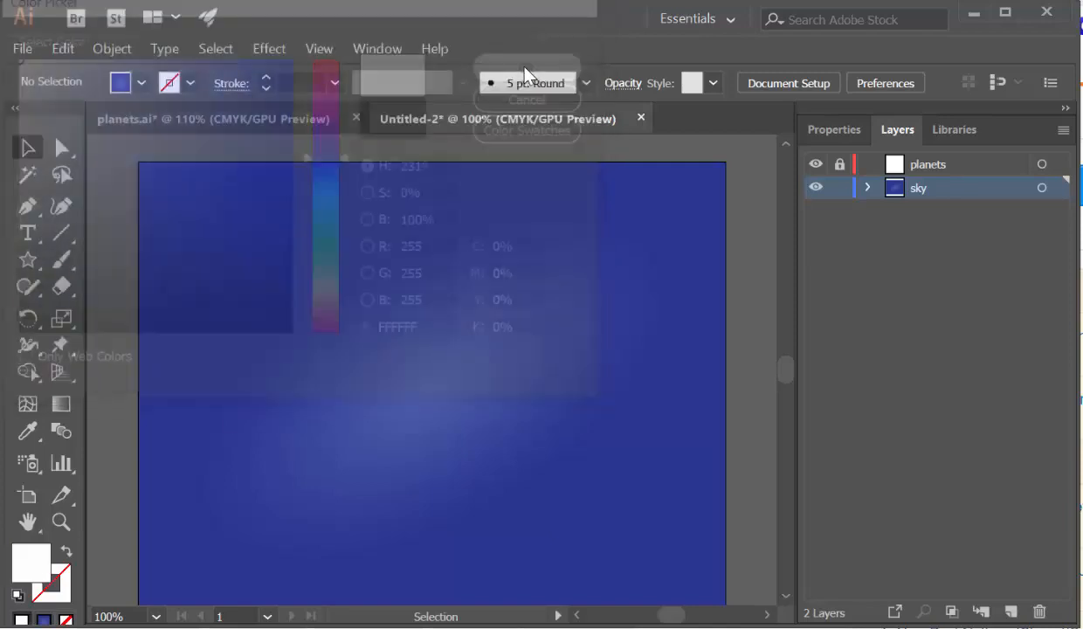
Step: Create a nine-pointed star with Radius 1 of 0.4 in and Radius 2 of 0.6944 in on the sky, replacing a first try with default radii
{"action": "left_click", "coordinate": [31, 262]}
{"action": "left_click", "coordinate": [358, 323]}
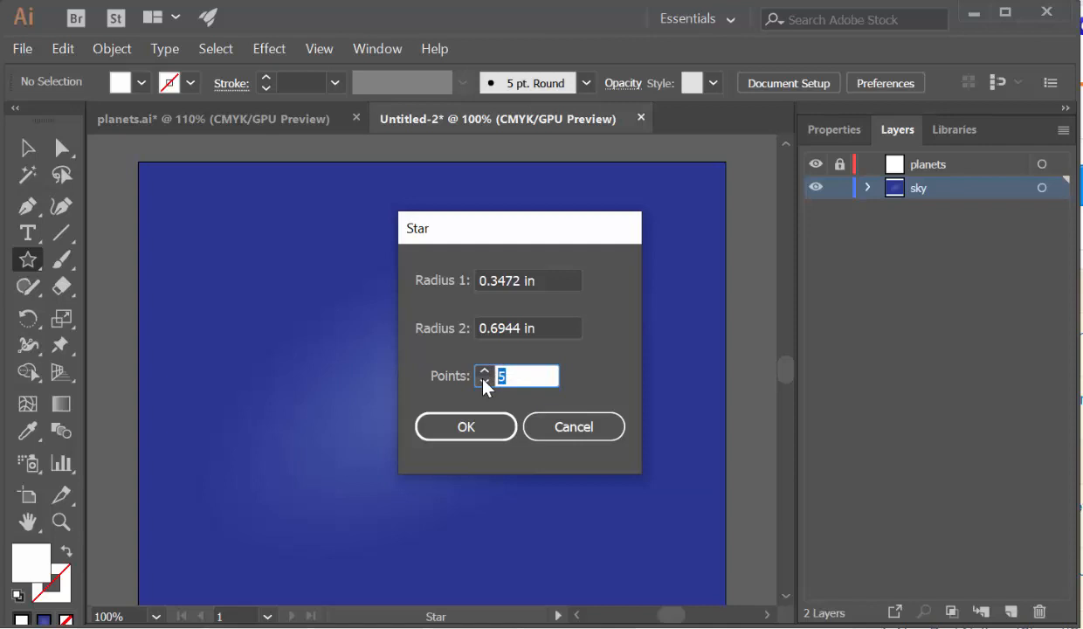
{"action": "type", "text": "9"}
{"action": "left_click", "coordinate": [465, 428]}
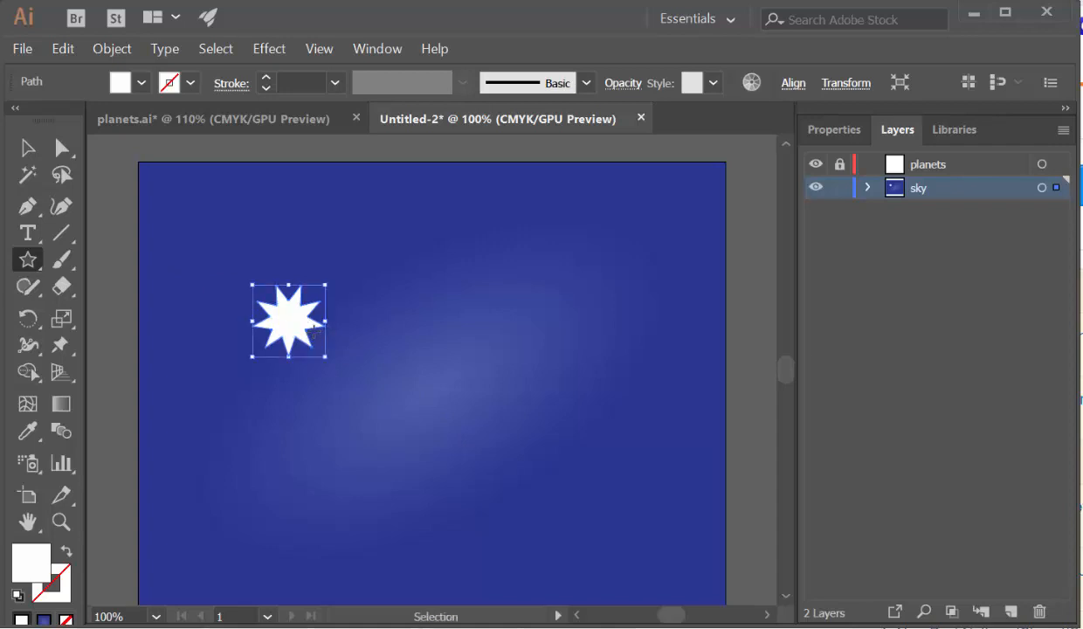
{"action": "key", "text": "Delete"}
{"action": "left_click", "coordinate": [306, 308]}
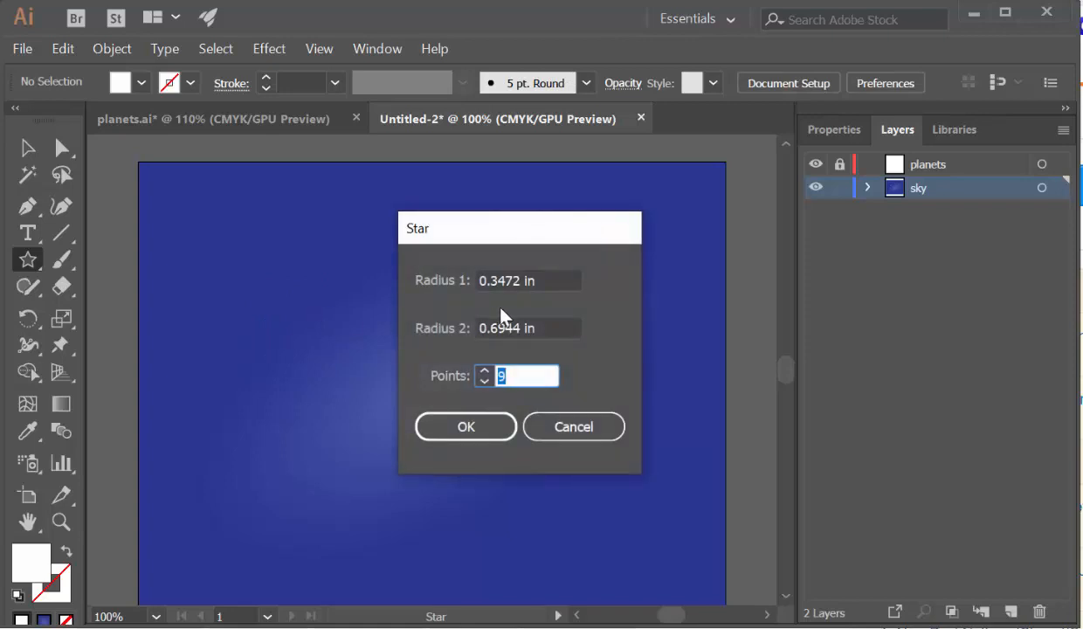
{"action": "left_click", "coordinate": [528, 280]}
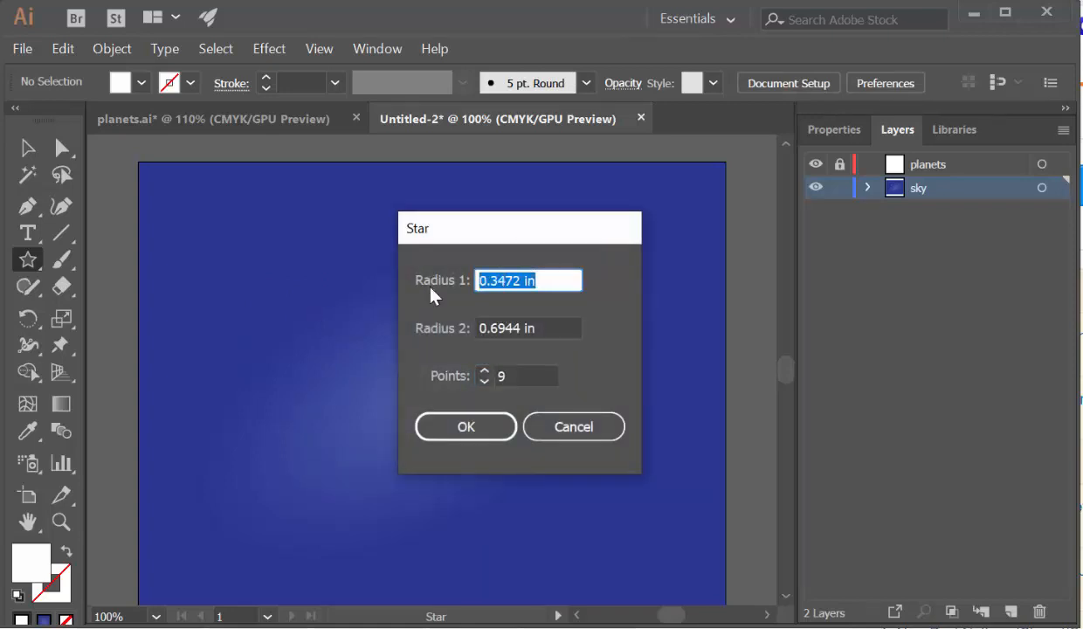
{"action": "type", "text": ".4"}
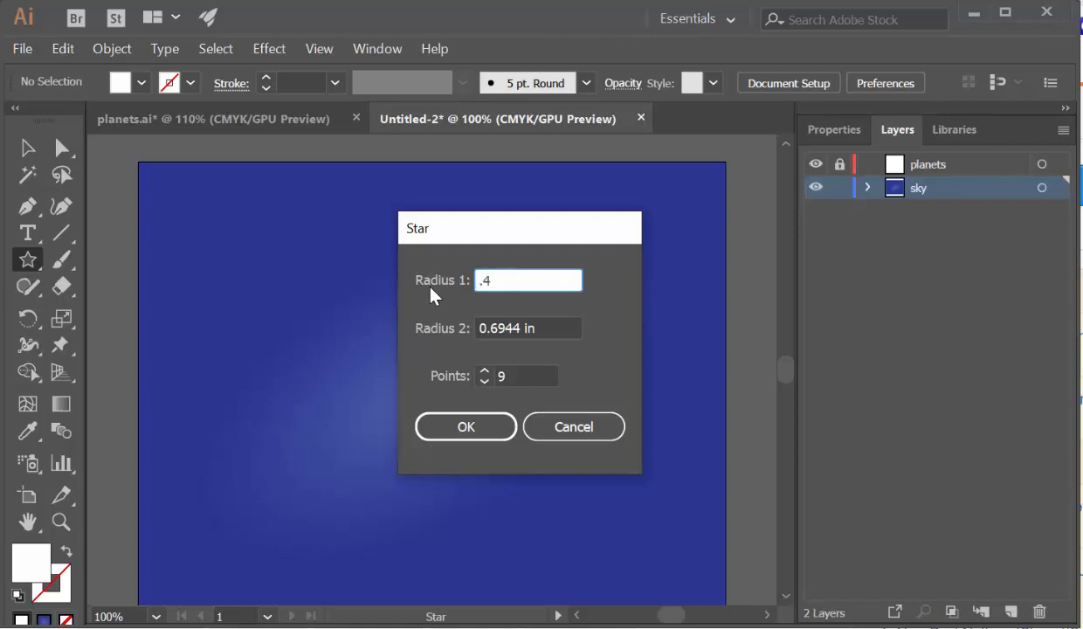
{"action": "key", "text": "Return"}
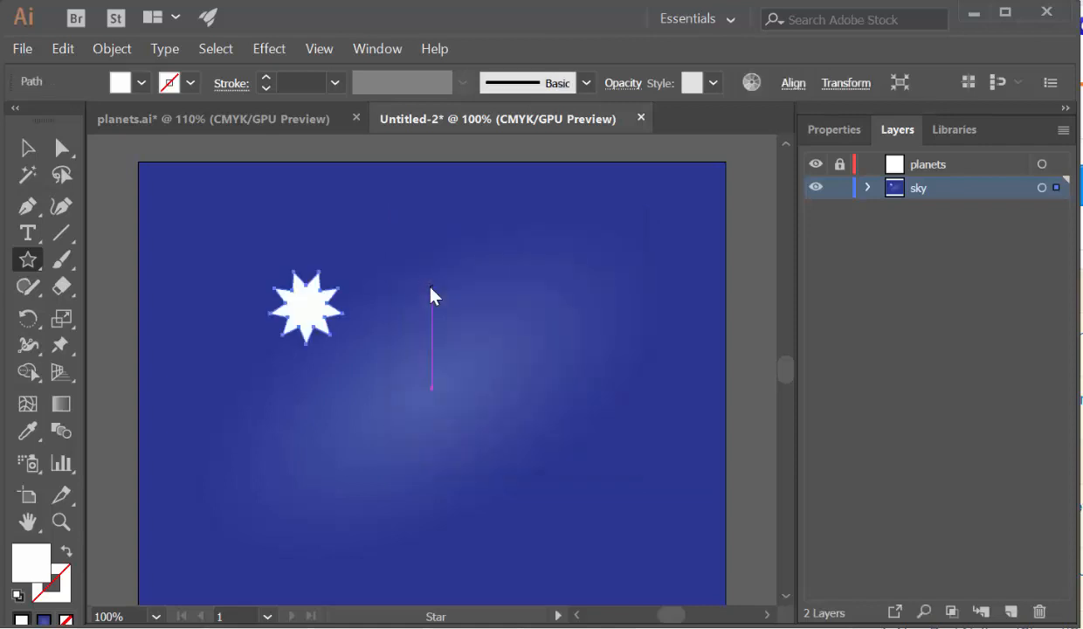
Step: Scale the white star down proportionally to about 0.18 in wide and deselect it
{"action": "left_click", "coordinate": [27, 148]}
{"action": "left_click_drag", "start_coordinate": [342, 272], "coordinate": [290, 329]}
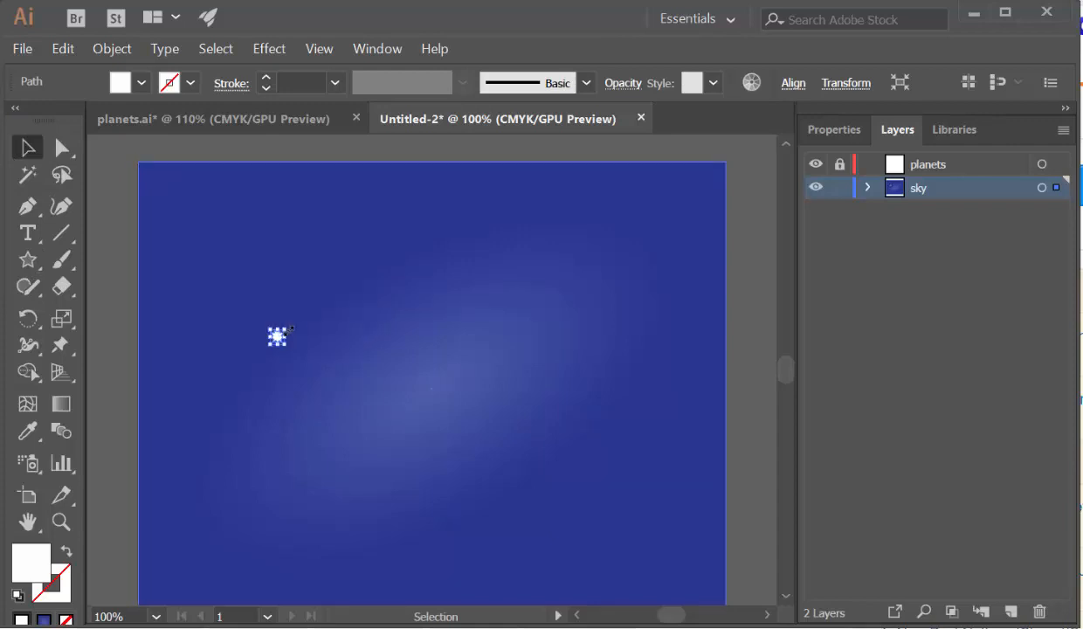
{"action": "left_click", "coordinate": [131, 294]}
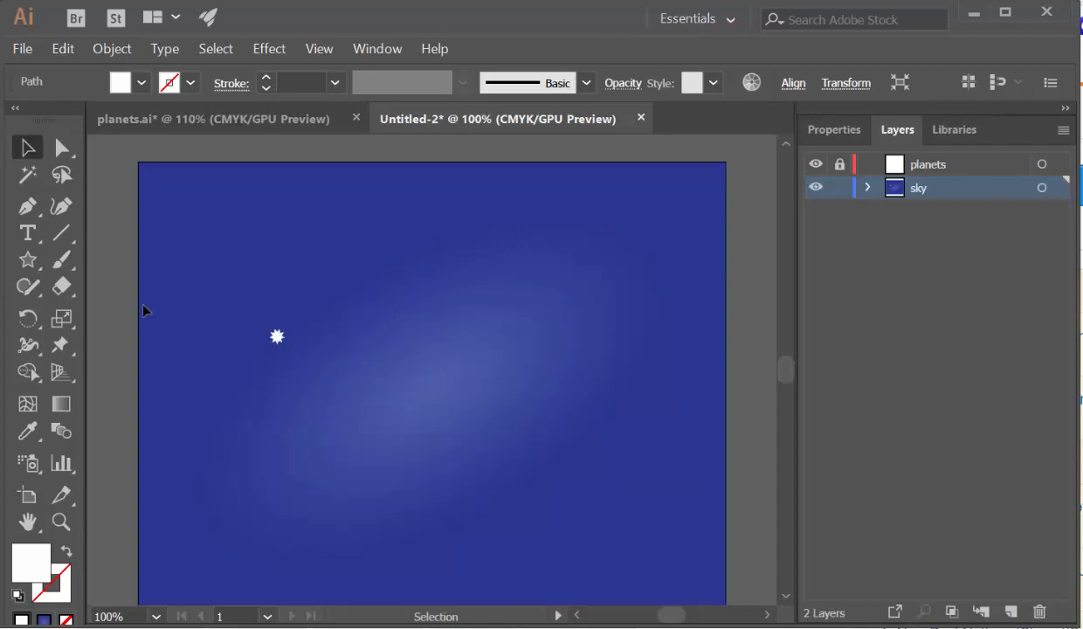
{"action": "left_click", "coordinate": [276, 337]}
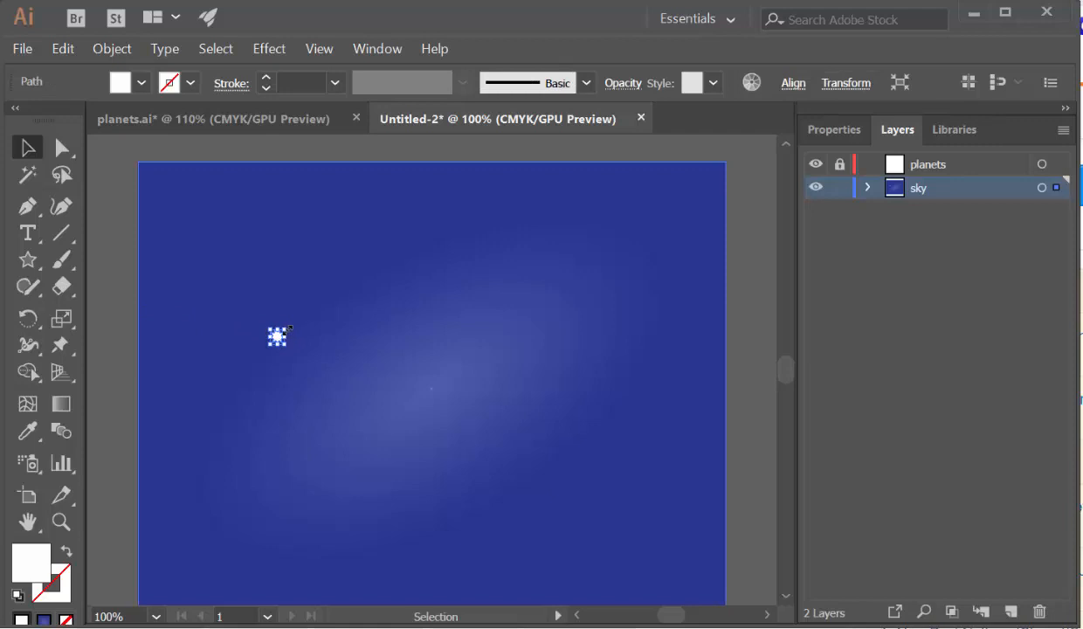
{"action": "left_click_drag", "start_coordinate": [276, 335], "coordinate": [275, 337]}
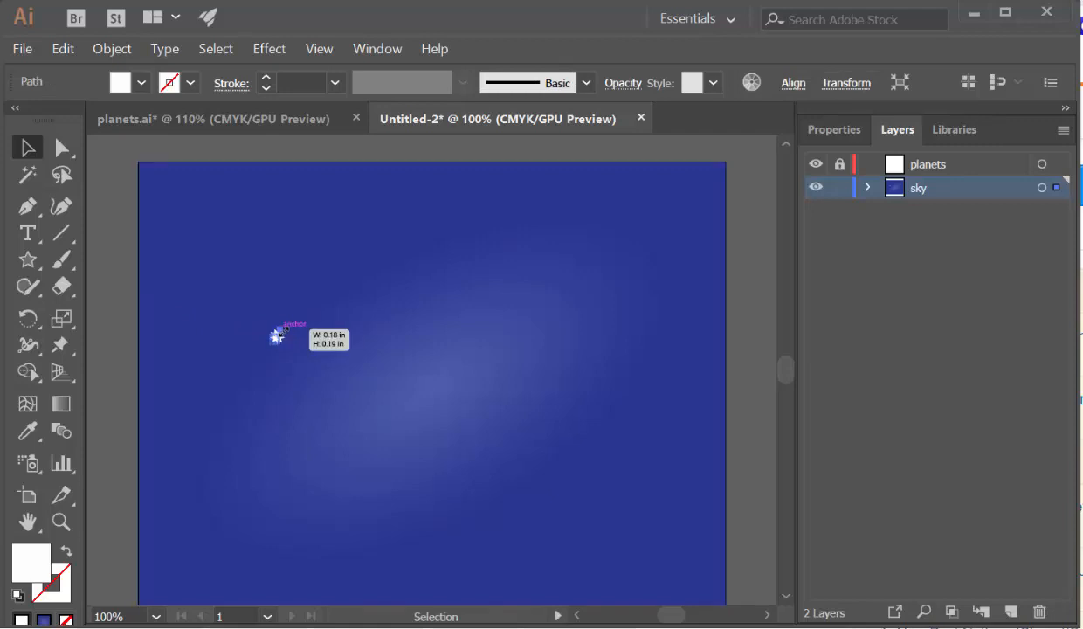
{"action": "left_click", "coordinate": [119, 353]}
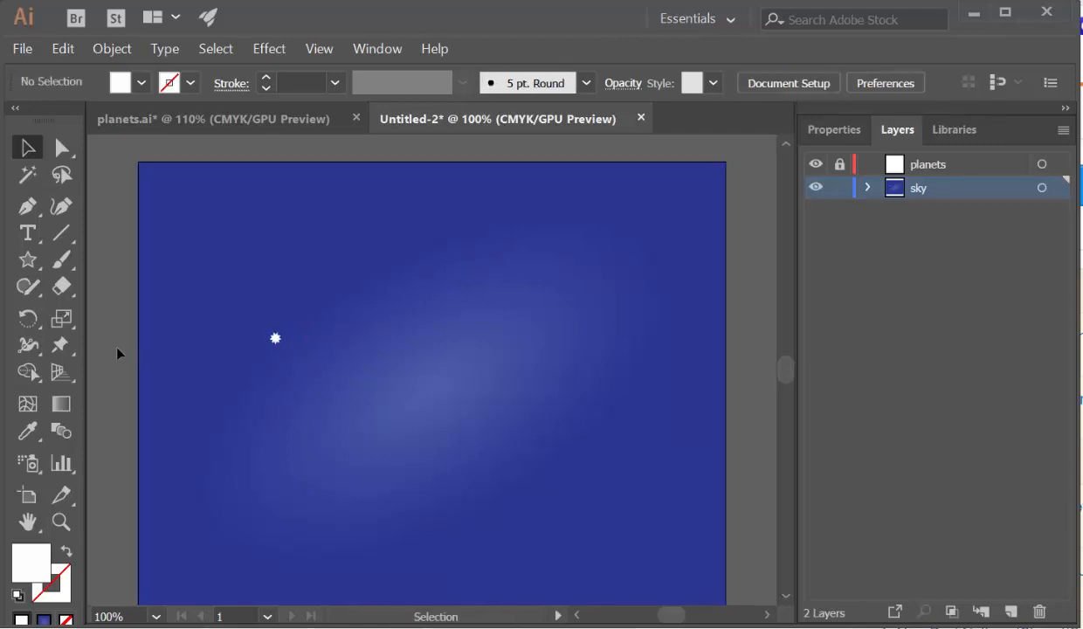
Step: Create a new scatter brush from the small white star
{"action": "left_click", "coordinate": [378, 48]}
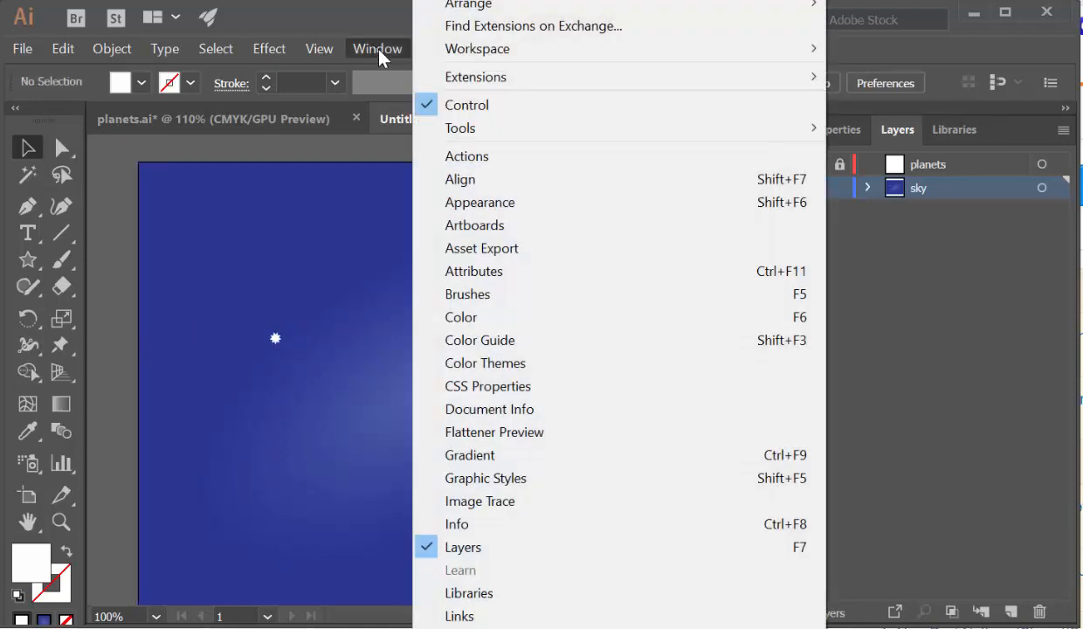
{"action": "left_click", "coordinate": [488, 295]}
{"action": "left_click_drag", "start_coordinate": [913, 186], "coordinate": [650, 171]}
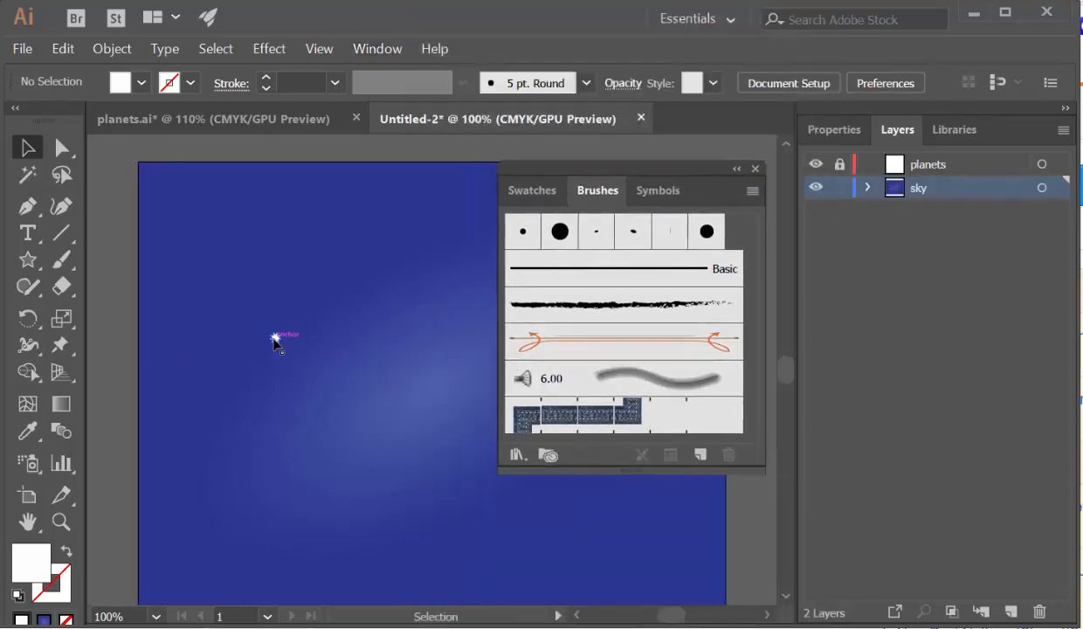
{"action": "mouse_move", "coordinate": [275, 341]}
{"action": "left_mouse_down"}
{"action": "mouse_move", "coordinate": [486, 374]}
{"action": "mouse_move", "coordinate": [584, 371]}
{"action": "mouse_move", "coordinate": [568, 341]}
{"action": "left_mouse_up"}
{"action": "left_click_drag", "start_coordinate": [599, 166], "coordinate": [320, 154]}
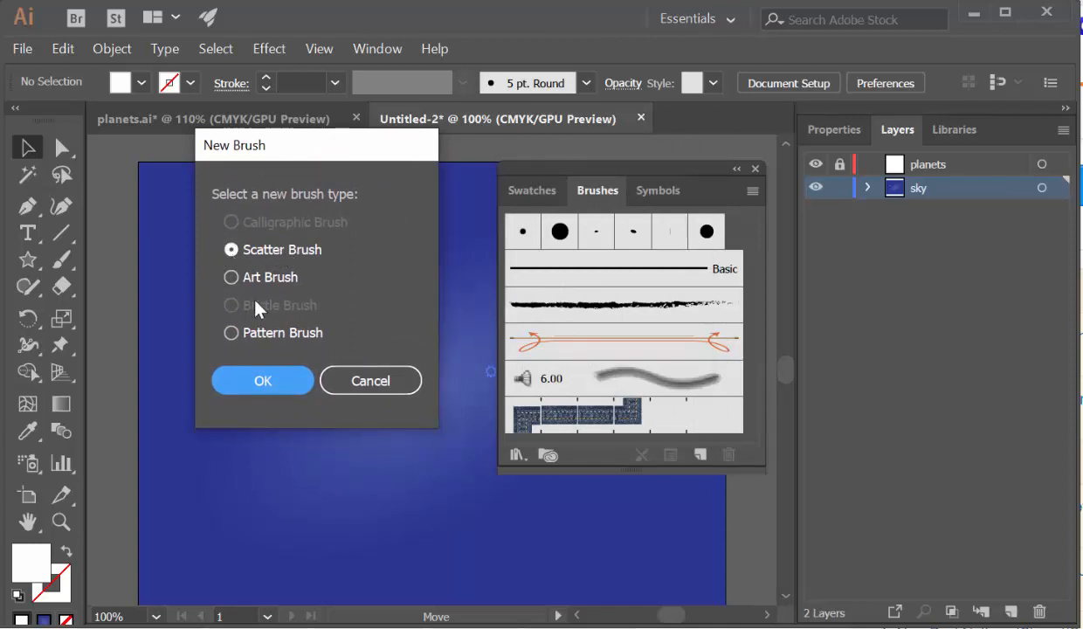
{"action": "left_click", "coordinate": [264, 381]}
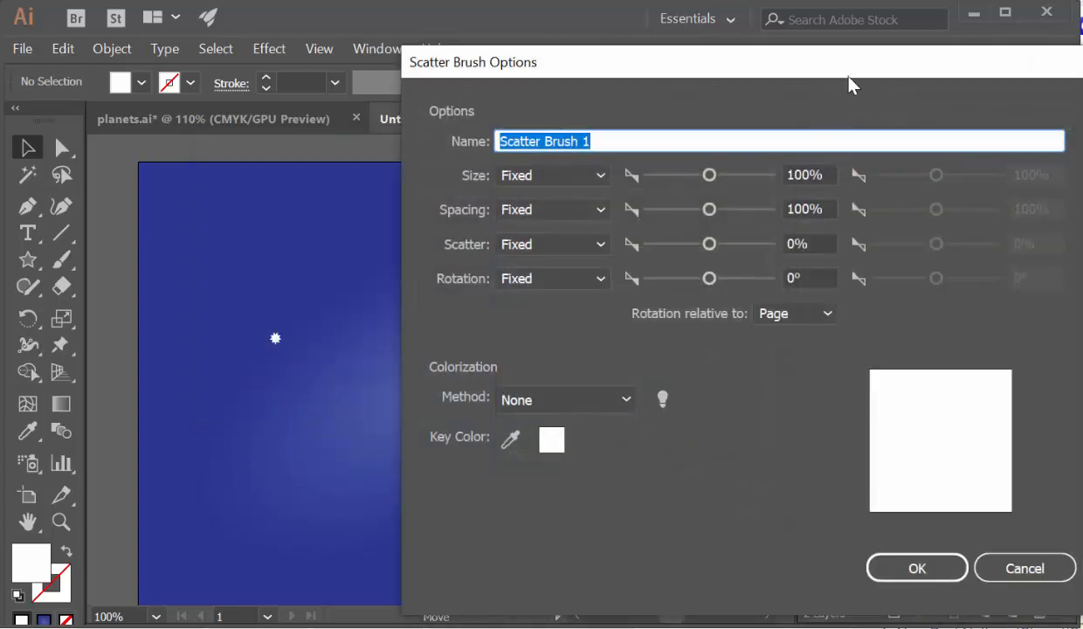
{"action": "left_click_drag", "start_coordinate": [822, 73], "coordinate": [746, 54]}
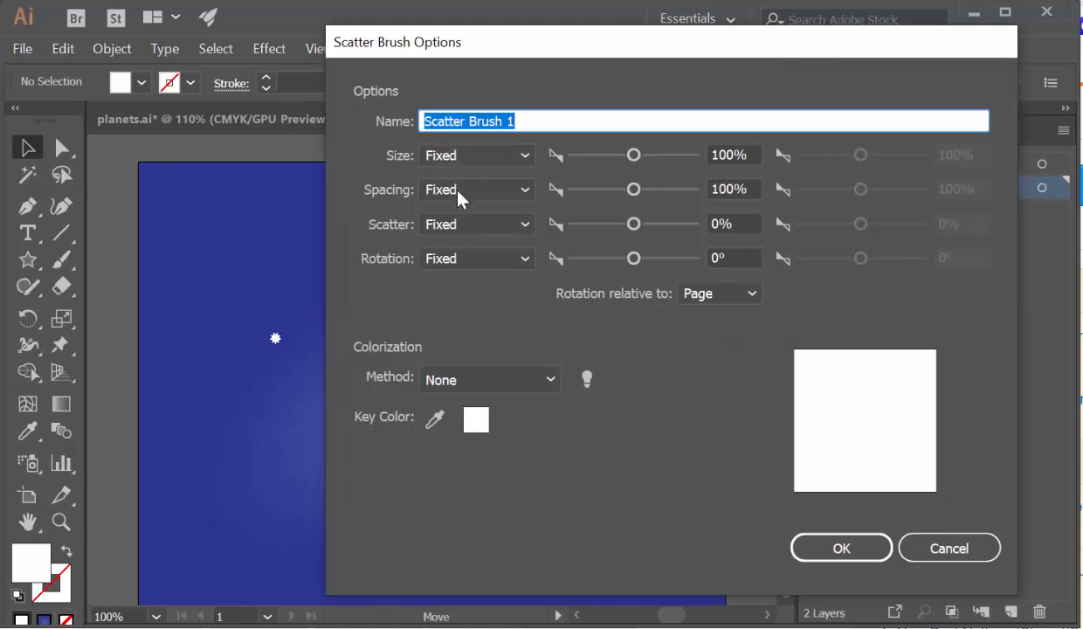
Step: Set the scatter brush's size, spacing, scatter and rotation to Random
{"action": "left_click", "coordinate": [487, 159]}
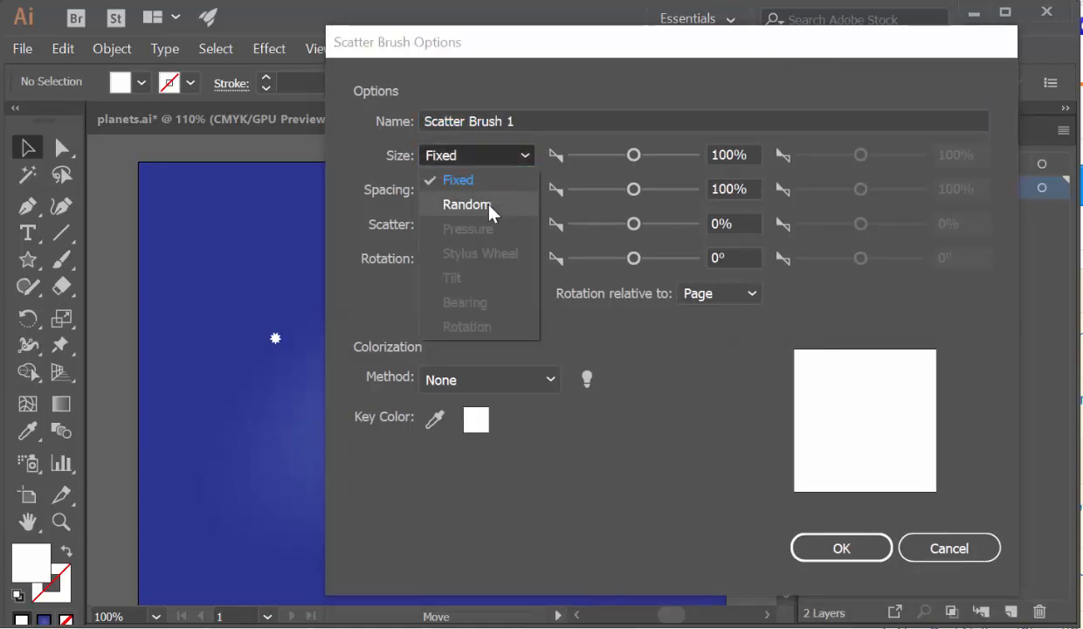
{"action": "left_click", "coordinate": [489, 206]}
{"action": "left_click", "coordinate": [490, 194]}
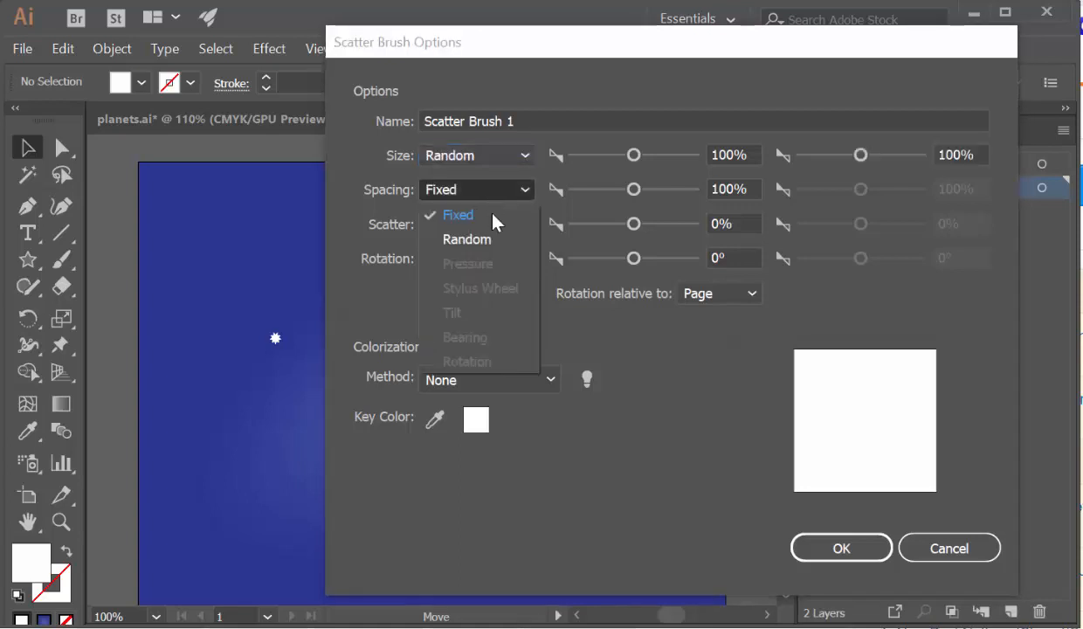
{"action": "left_click", "coordinate": [492, 238]}
{"action": "left_click", "coordinate": [491, 227]}
{"action": "left_click", "coordinate": [478, 275]}
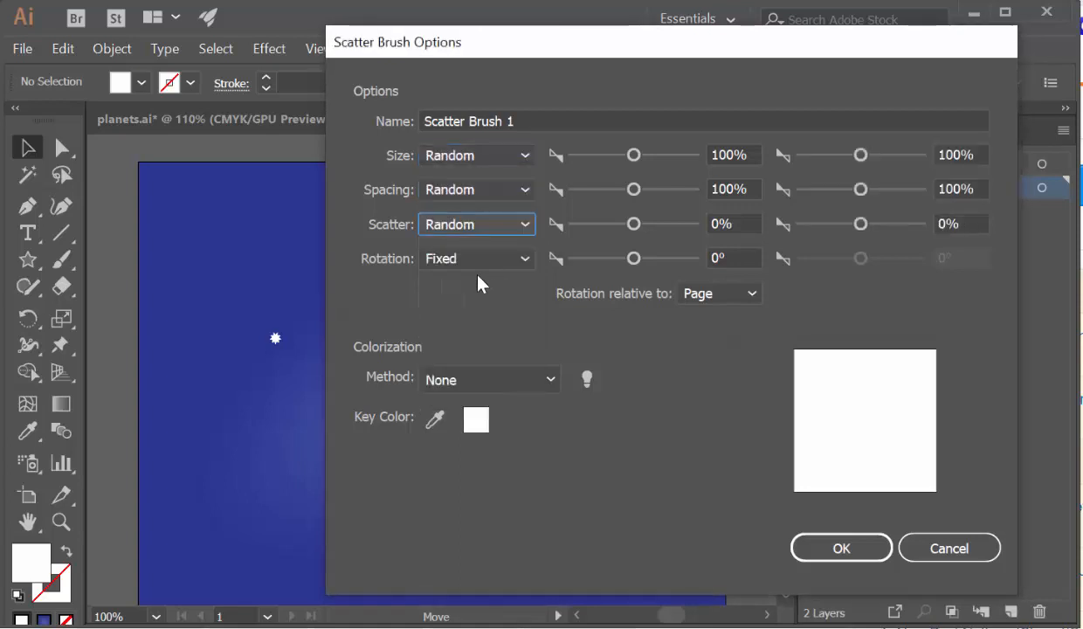
{"action": "left_click", "coordinate": [479, 310]}
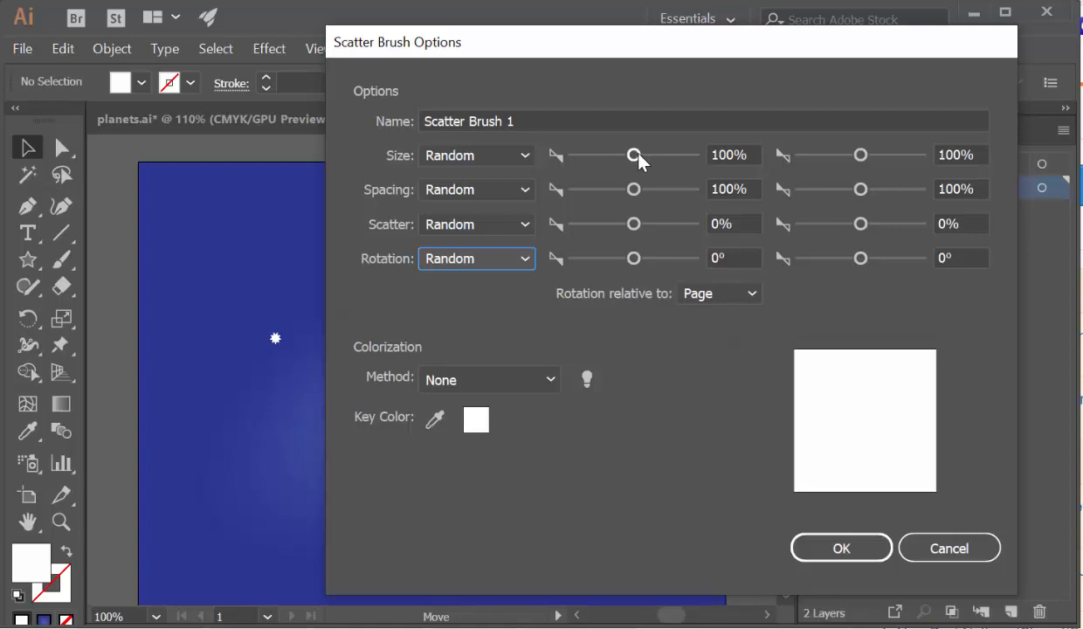
Step: Set the scatter brush's random size range to 21%–50% and its spacing range to 73%–289%
{"action": "left_click_drag", "start_coordinate": [638, 155], "coordinate": [585, 155]}
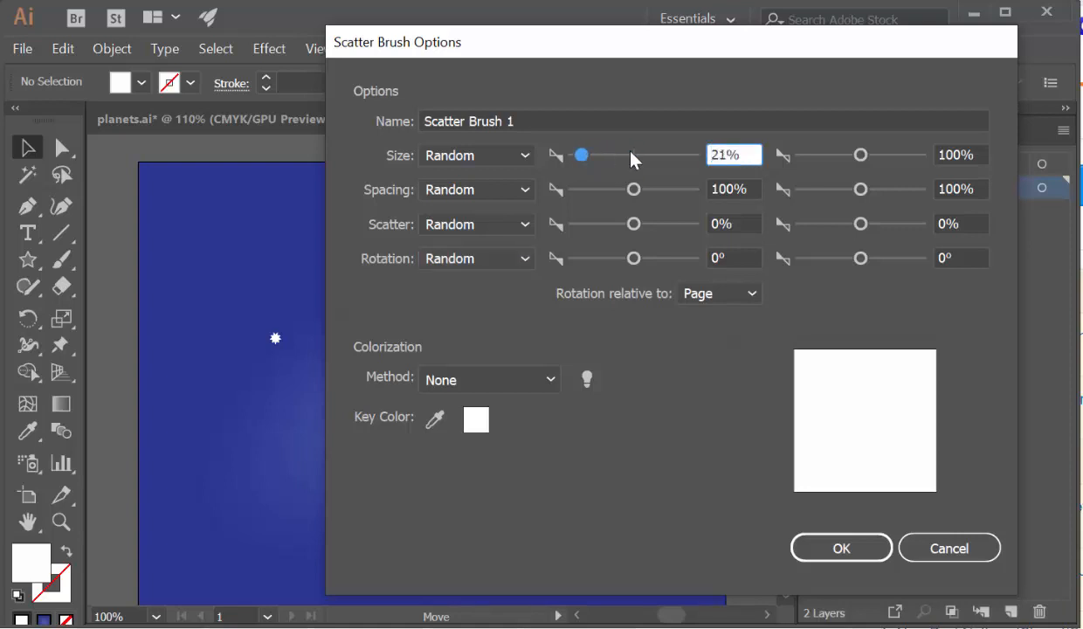
{"action": "left_click_drag", "start_coordinate": [861, 156], "coordinate": [826, 159]}
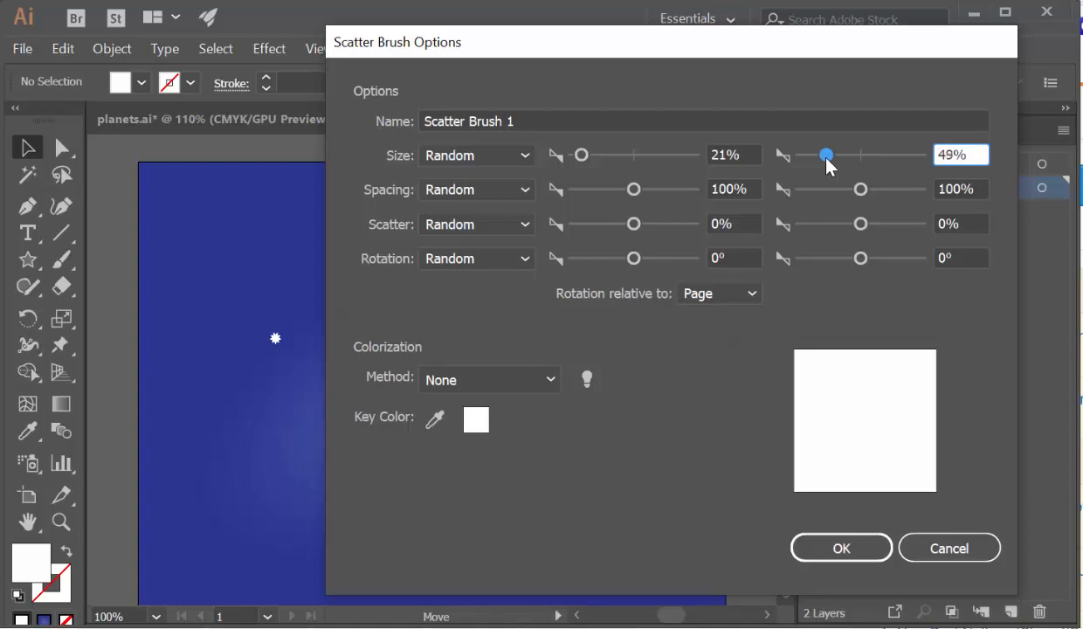
{"action": "left_click_drag", "start_coordinate": [825, 158], "coordinate": [827, 159]}
{"action": "left_click_drag", "start_coordinate": [633, 189], "coordinate": [615, 189]}
{"action": "mouse_move", "coordinate": [860, 189]}
{"action": "left_mouse_down"}
{"action": "mouse_move", "coordinate": [873, 191]}
{"action": "mouse_move", "coordinate": [858, 189]}
{"action": "left_mouse_up"}
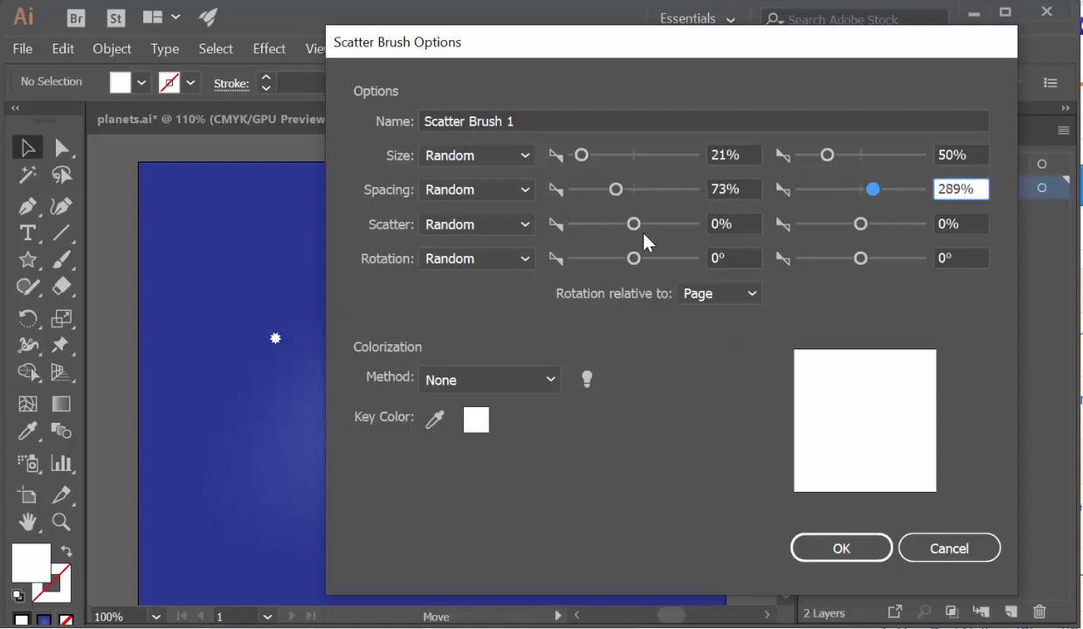
Step: Set the brush's scatter range to -642% to 531% and rotation range to -120° to 84°, and accept the brush
{"action": "left_click_drag", "start_coordinate": [633, 224], "coordinate": [594, 225]}
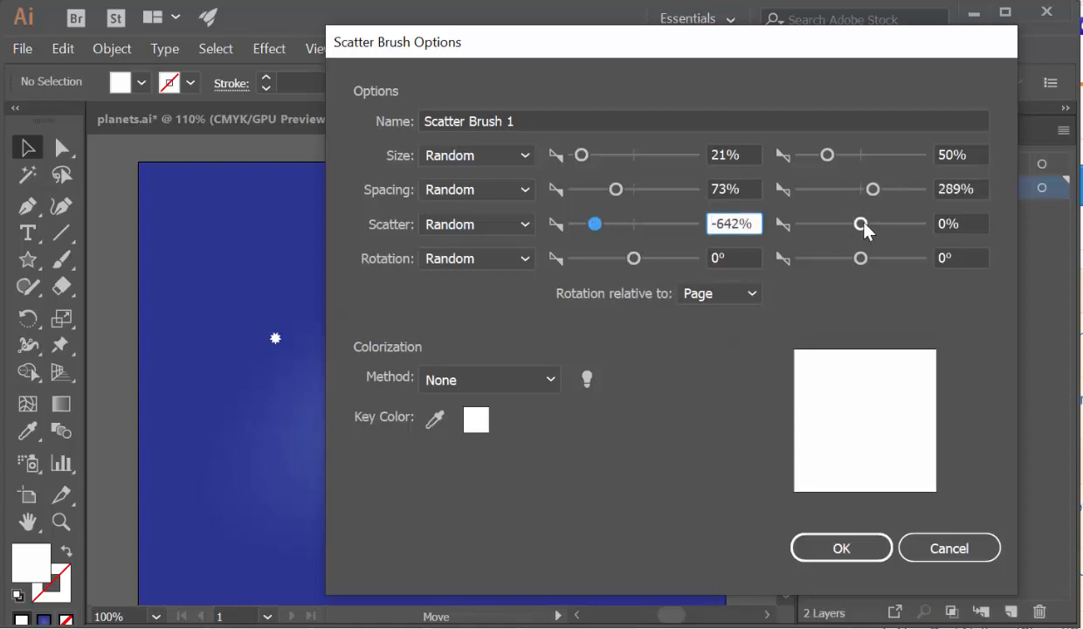
{"action": "left_click_drag", "start_coordinate": [863, 227], "coordinate": [895, 225]}
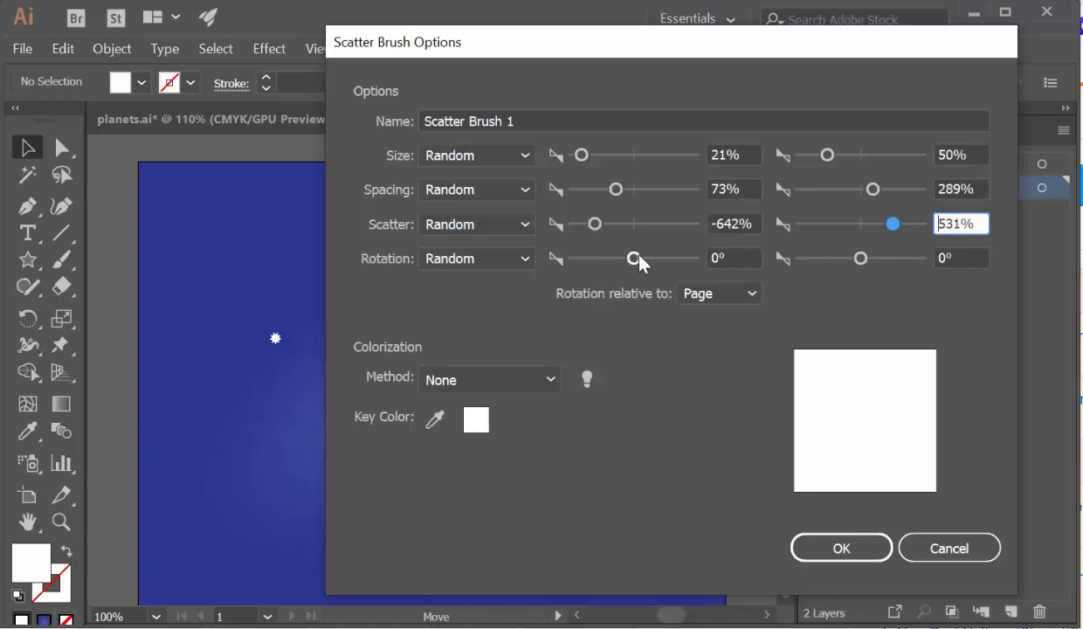
{"action": "left_click_drag", "start_coordinate": [635, 259], "coordinate": [594, 259]}
{"action": "left_click_drag", "start_coordinate": [868, 259], "coordinate": [893, 260]}
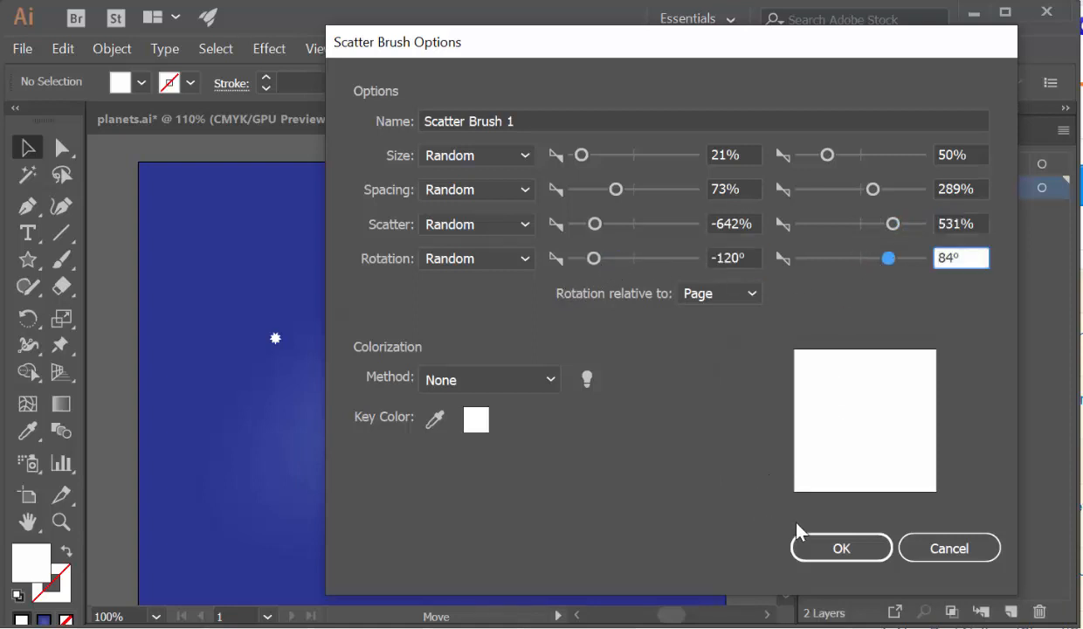
{"action": "left_click", "coordinate": [844, 548]}
Step: Move the original white star off the artboard, just beyond its left edge, and deselect it
{"action": "left_click", "coordinate": [276, 338]}
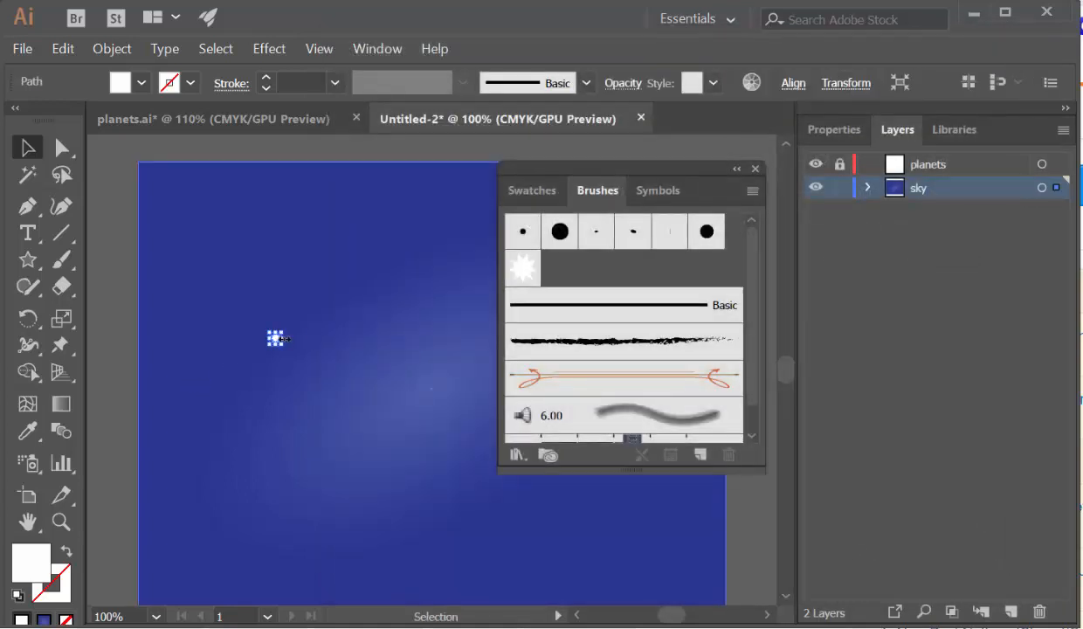
{"action": "left_click_drag", "start_coordinate": [275, 338], "coordinate": [109, 338]}
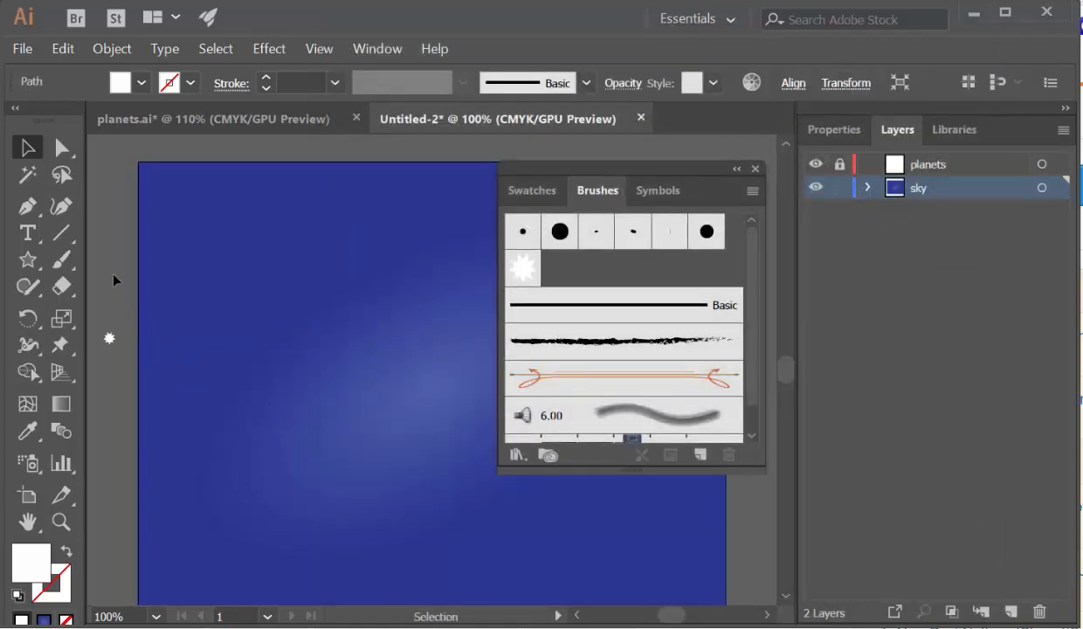
{"action": "left_click", "coordinate": [112, 280]}
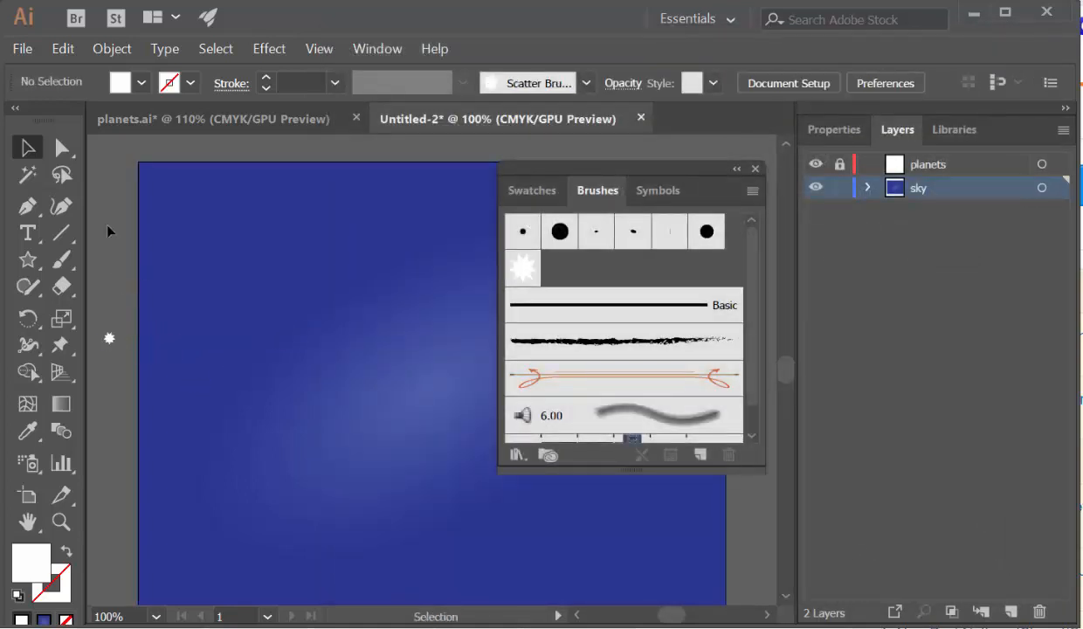
Step: Paint a large outward spiral of stars across the sky with the Paintbrush and the star scatter brush, keeping the artboard clear of panels
{"action": "left_click", "coordinate": [62, 262]}
{"action": "left_click", "coordinate": [521, 271]}
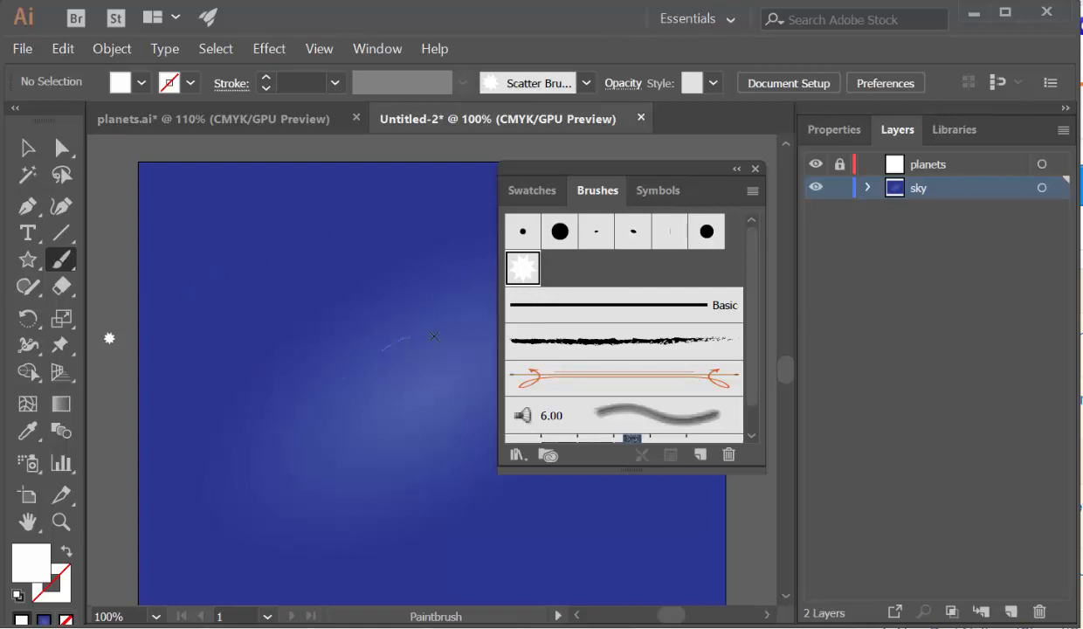
{"action": "mouse_move", "coordinate": [307, 341]}
{"action": "left_mouse_down"}
{"action": "mouse_move", "coordinate": [427, 285]}
{"action": "mouse_move", "coordinate": [569, 378]}
{"action": "mouse_move", "coordinate": [454, 558]}
{"action": "left_mouse_up"}
{"action": "mouse_move", "coordinate": [248, 293]}
{"action": "left_mouse_down"}
{"action": "mouse_move", "coordinate": [575, 241]}
{"action": "mouse_move", "coordinate": [689, 358]}
{"action": "mouse_move", "coordinate": [674, 544]}
{"action": "mouse_move", "coordinate": [557, 604]}
{"action": "mouse_move", "coordinate": [458, 604]}
{"action": "mouse_move", "coordinate": [293, 590]}
{"action": "mouse_move", "coordinate": [175, 523]}
{"action": "left_mouse_up"}
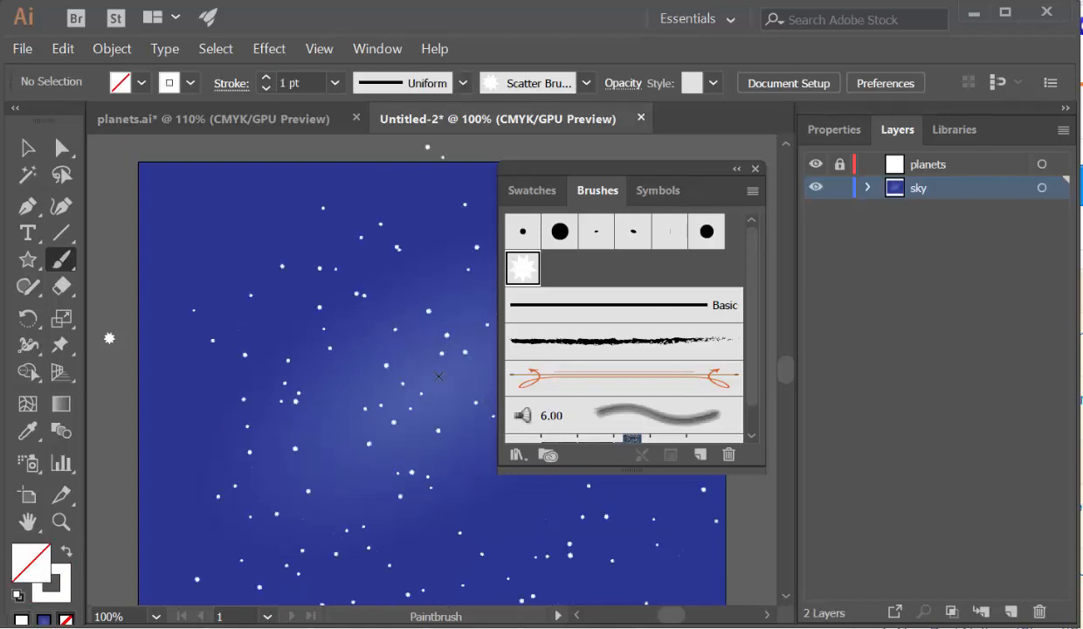
{"action": "left_click_drag", "start_coordinate": [620, 168], "coordinate": [893, 182]}
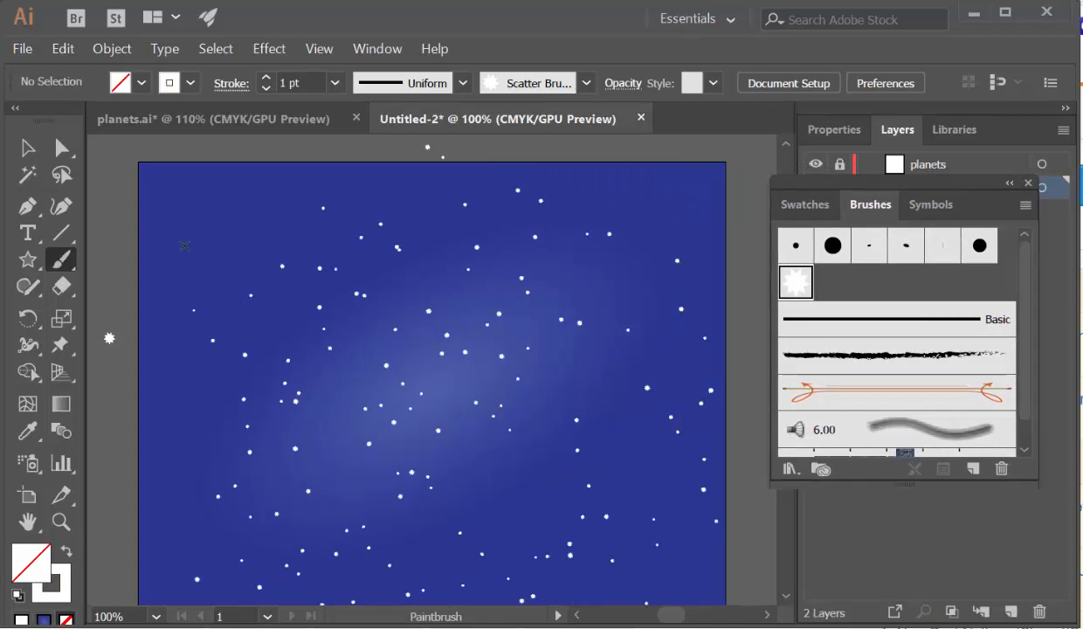
{"action": "left_click", "coordinate": [61, 148]}
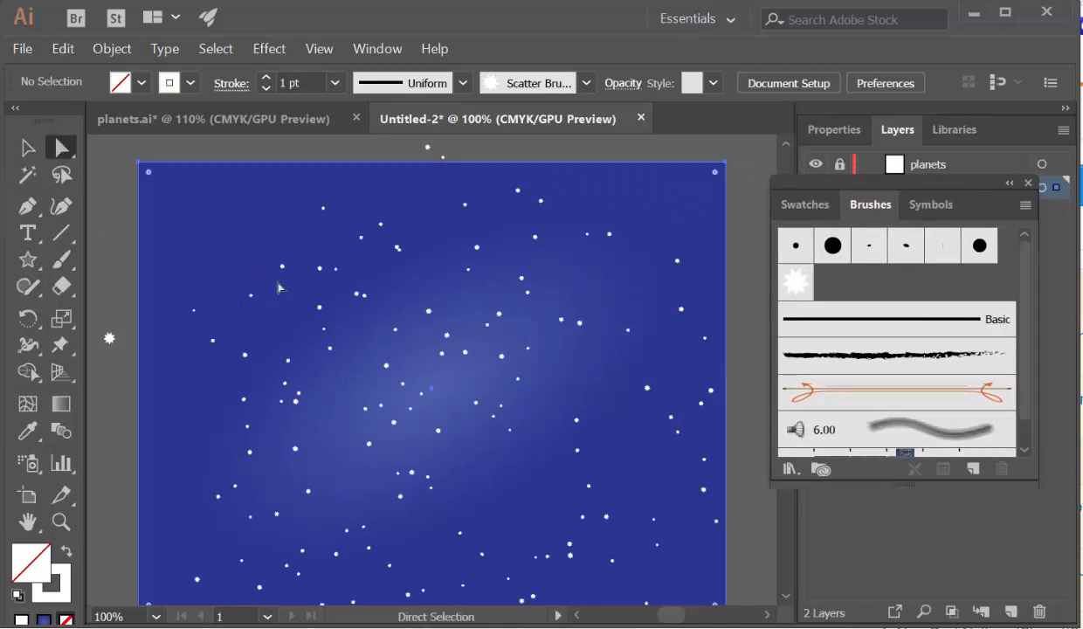
{"action": "left_click", "coordinate": [270, 274]}
{"action": "left_click", "coordinate": [277, 258]}
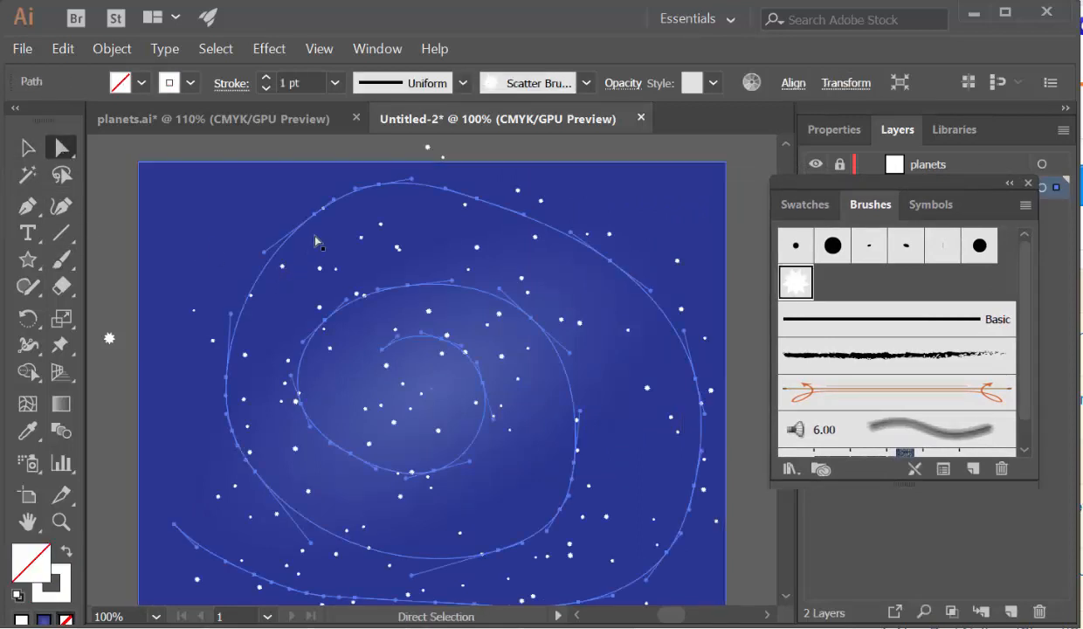
{"action": "mouse_move", "coordinate": [324, 217]}
{"action": "left_mouse_down"}
{"action": "mouse_move", "coordinate": [276, 206]}
{"action": "mouse_move", "coordinate": [285, 209]}
{"action": "left_mouse_up"}
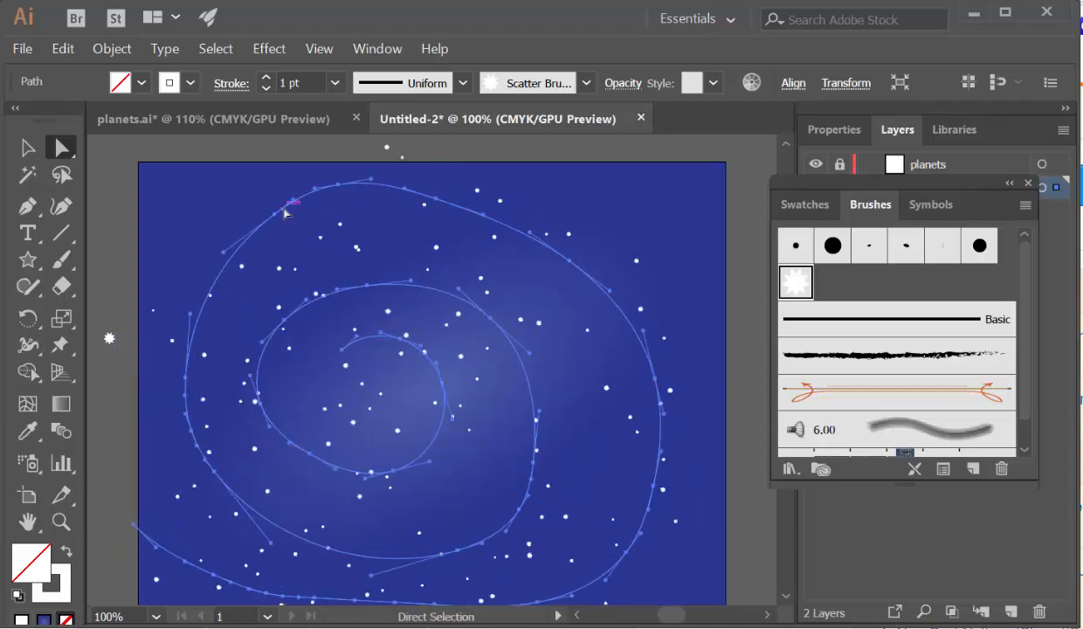
{"action": "key", "text": "ctrl+z"}
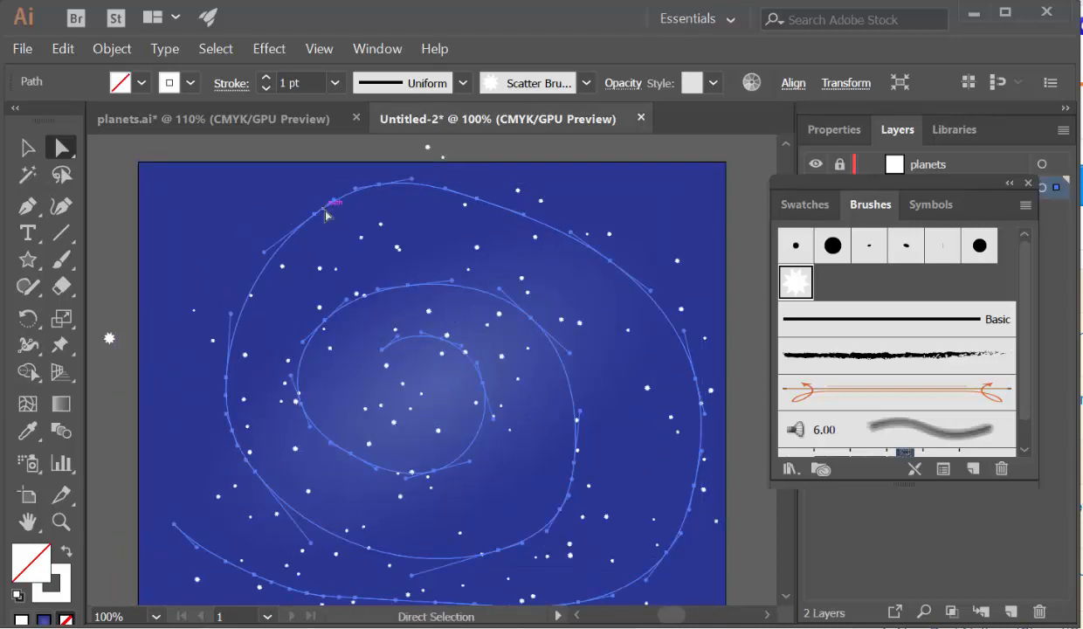
{"action": "mouse_move", "coordinate": [326, 210]}
{"action": "left_mouse_down"}
{"action": "mouse_move", "coordinate": [295, 193]}
{"action": "mouse_move", "coordinate": [315, 198]}
{"action": "left_mouse_up"}
{"action": "key", "text": "ctrl+z"}
{"action": "left_click_drag", "start_coordinate": [295, 195], "coordinate": [327, 211]}
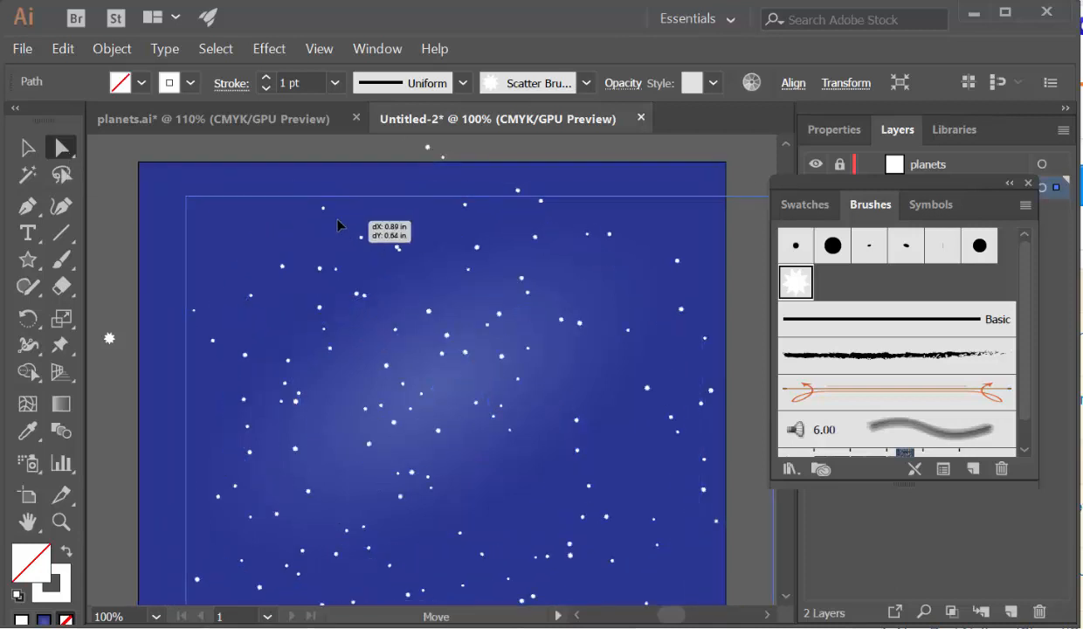
{"action": "key", "text": "ctrl+z"}
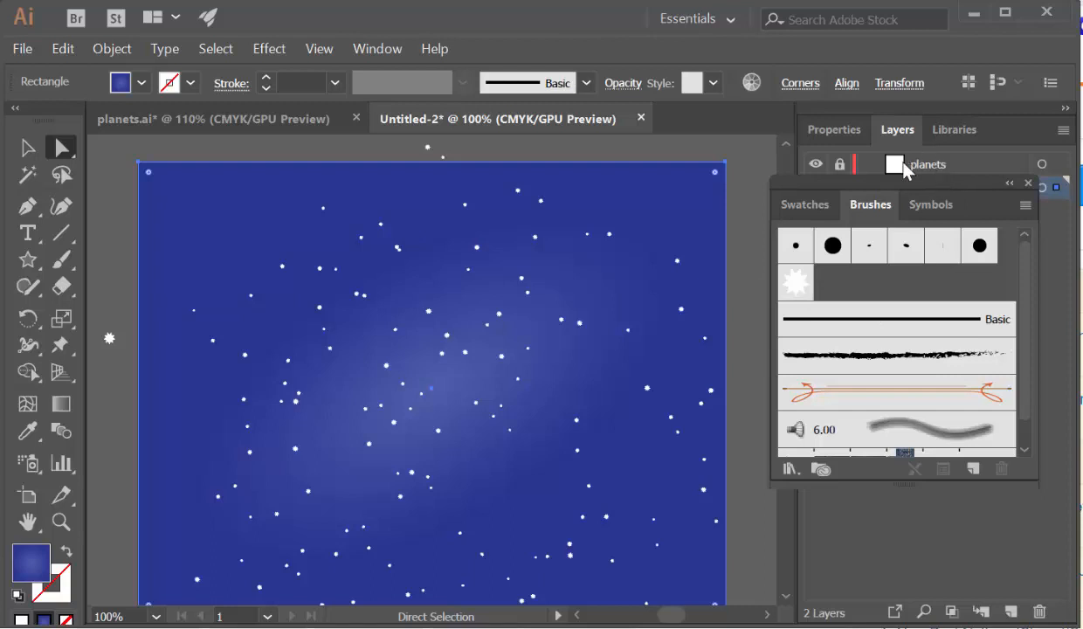
Step: Expand the sky layer and lock its gradient background rectangle
{"action": "left_click_drag", "start_coordinate": [904, 179], "coordinate": [978, 314]}
{"action": "left_click", "coordinate": [868, 187]}
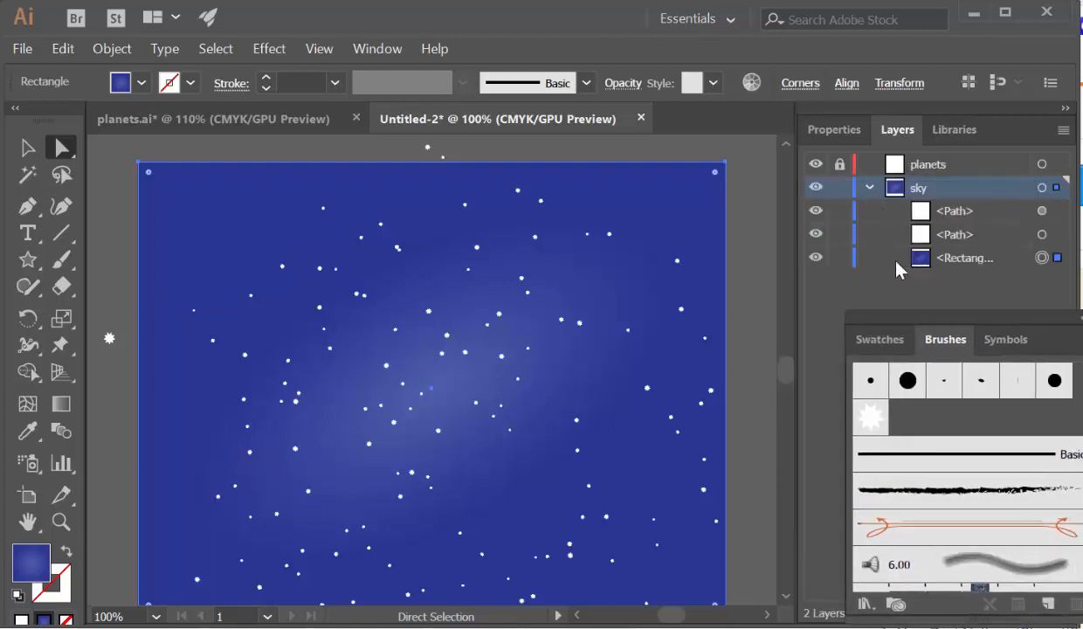
{"action": "left_click", "coordinate": [839, 257]}
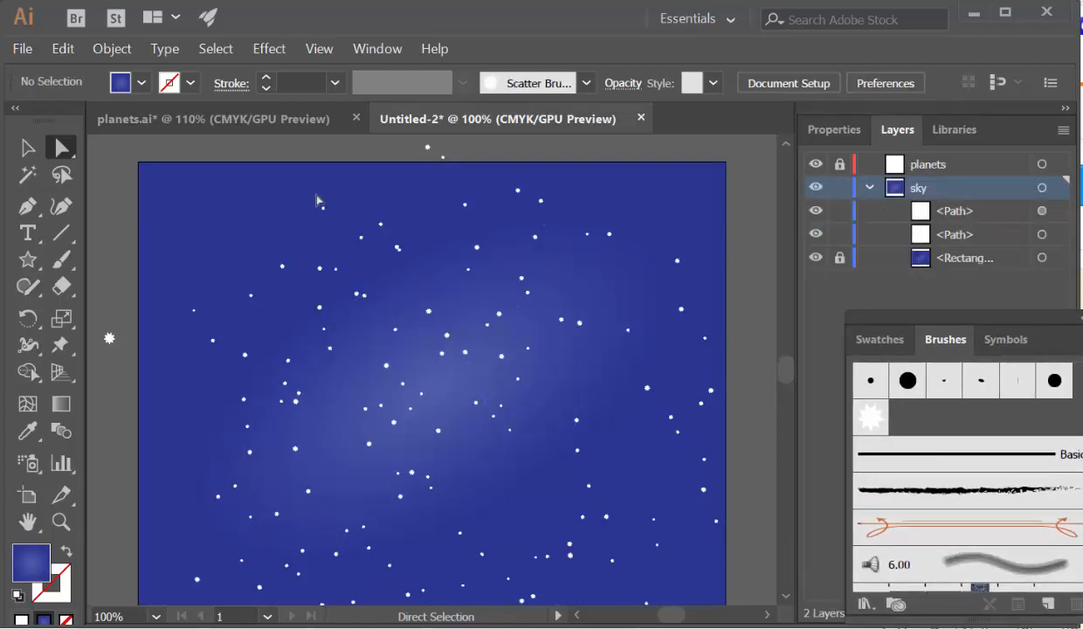
Step: Reshape the star spiral's outer loop with Direct Selection, moving its anchor points toward the sky's left edge and upper corners
{"action": "left_click_drag", "start_coordinate": [310, 215], "coordinate": [236, 226]}
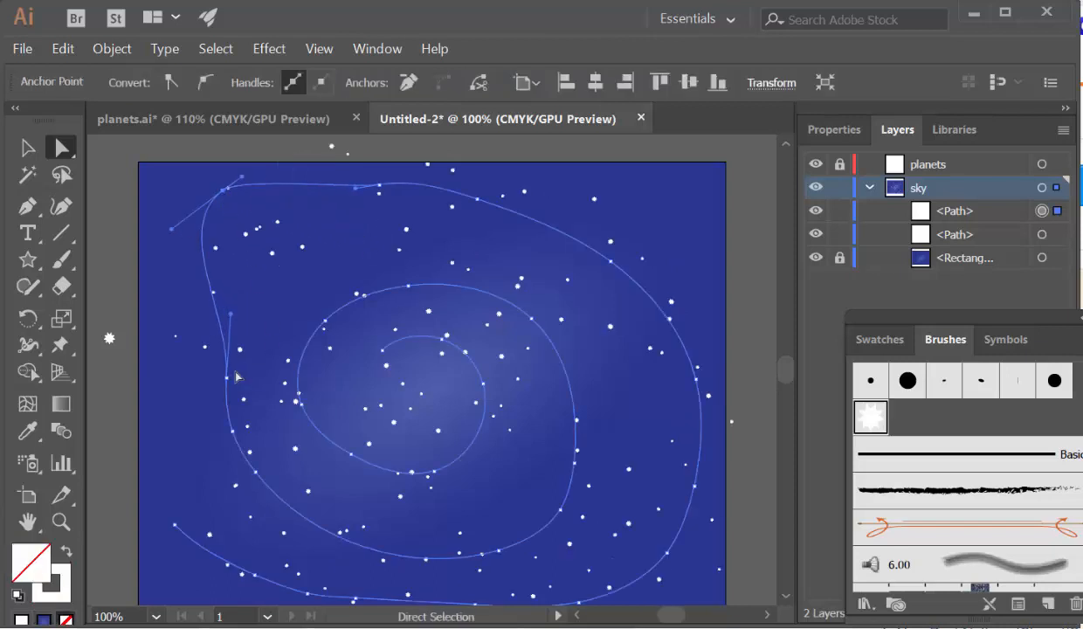
{"action": "left_click_drag", "start_coordinate": [229, 382], "coordinate": [168, 406]}
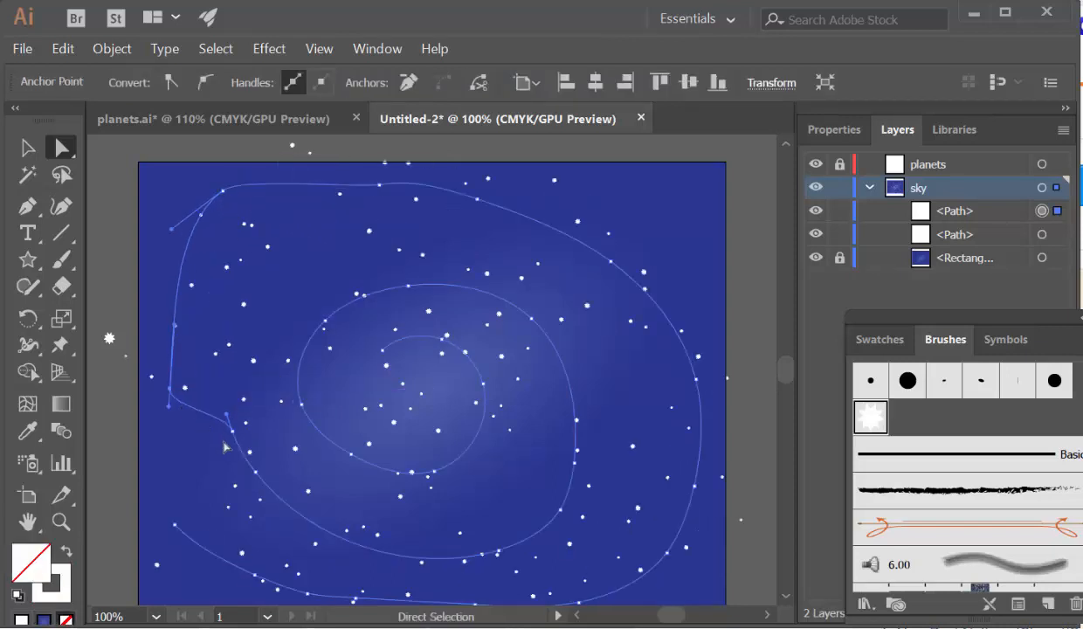
{"action": "left_click", "coordinate": [237, 437]}
{"action": "left_click", "coordinate": [234, 431]}
{"action": "left_click_drag", "start_coordinate": [234, 431], "coordinate": [203, 472]}
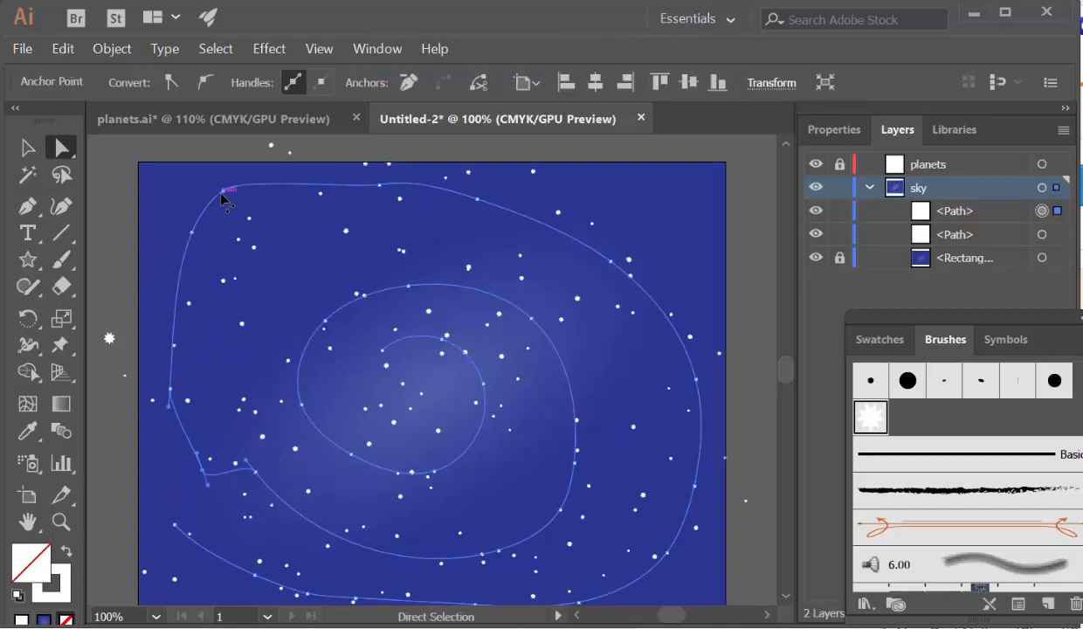
{"action": "left_click_drag", "start_coordinate": [224, 191], "coordinate": [182, 183]}
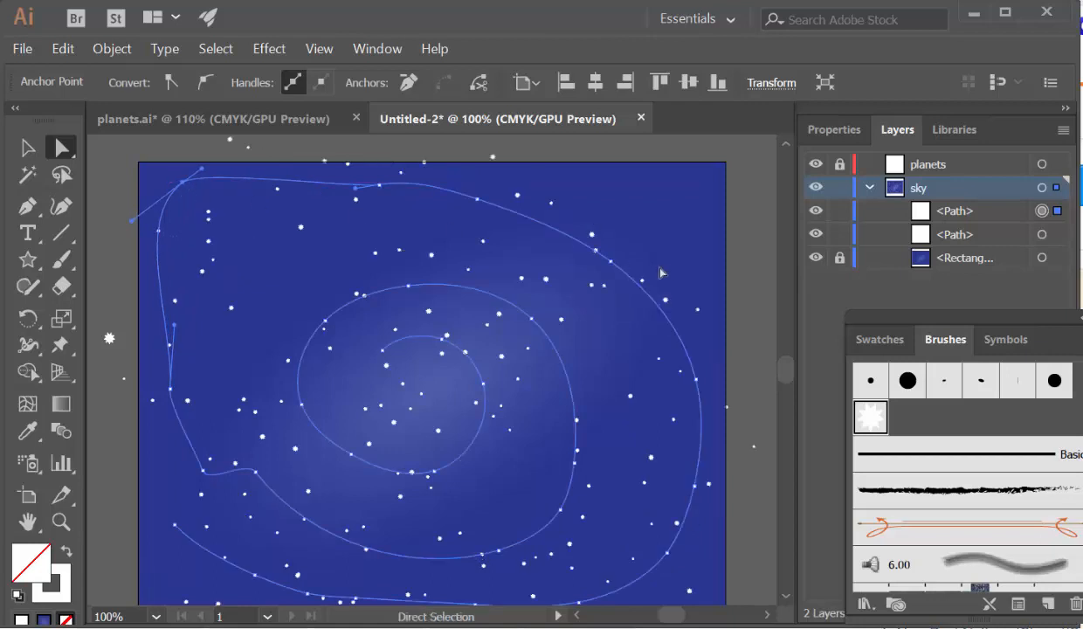
{"action": "left_click_drag", "start_coordinate": [619, 262], "coordinate": [664, 216]}
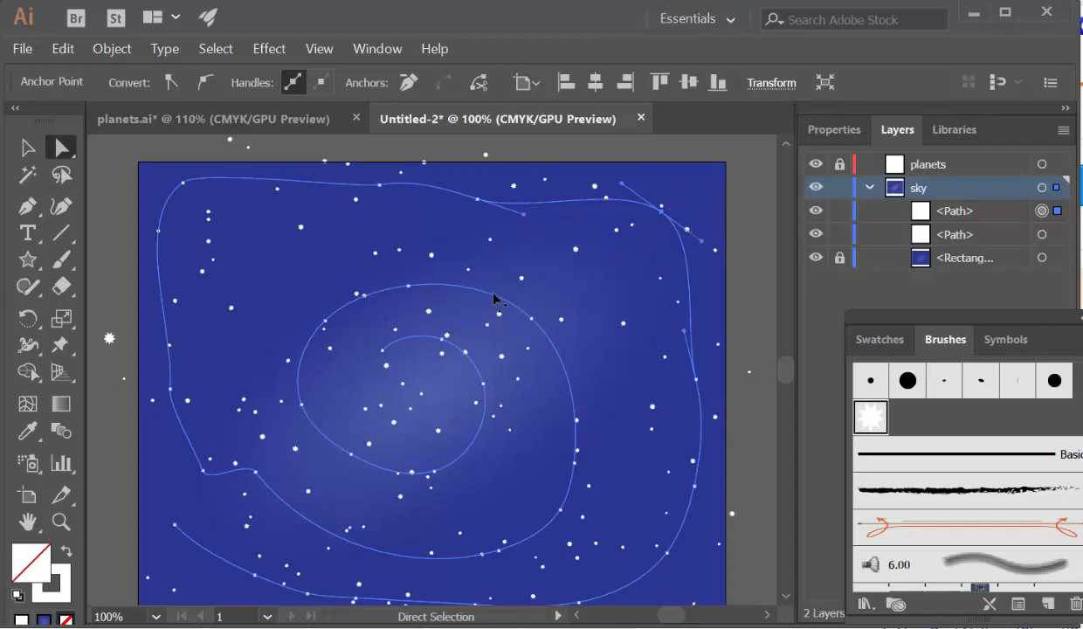
Step: Edit the star scatter brush, setting minimum size to 12% with a smaller maximum and minimum spacing to 66% with a larger maximum
{"action": "mouse_move", "coordinate": [919, 316]}
{"action": "left_mouse_down"}
{"action": "mouse_move", "coordinate": [892, 187]}
{"action": "mouse_move", "coordinate": [867, 124]}
{"action": "left_mouse_up"}
{"action": "double_click", "coordinate": [818, 225]}
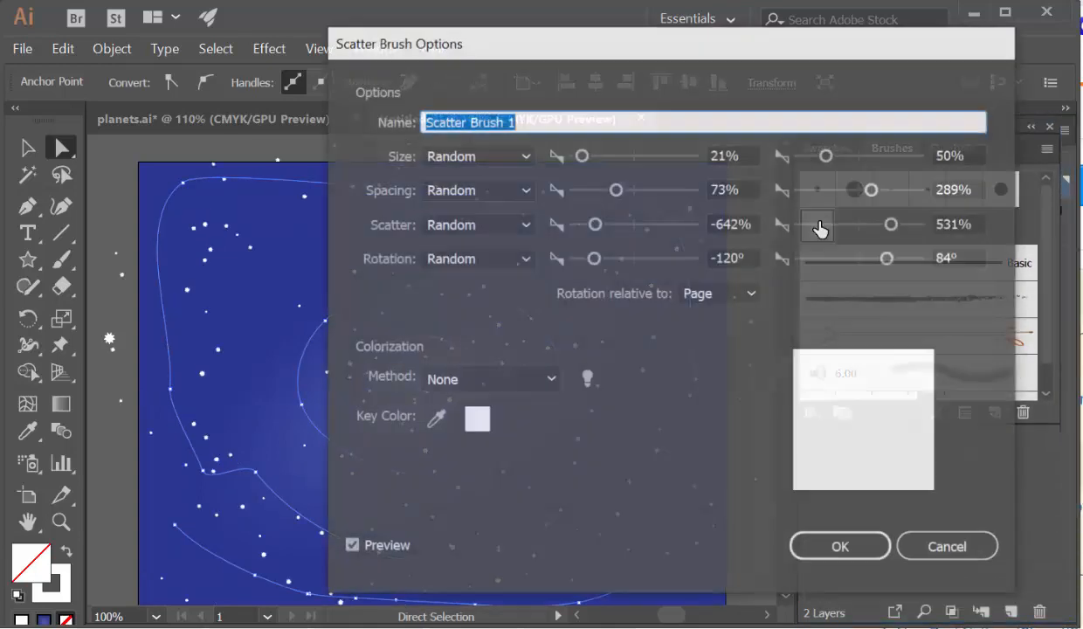
{"action": "left_click_drag", "start_coordinate": [670, 58], "coordinate": [838, 43]}
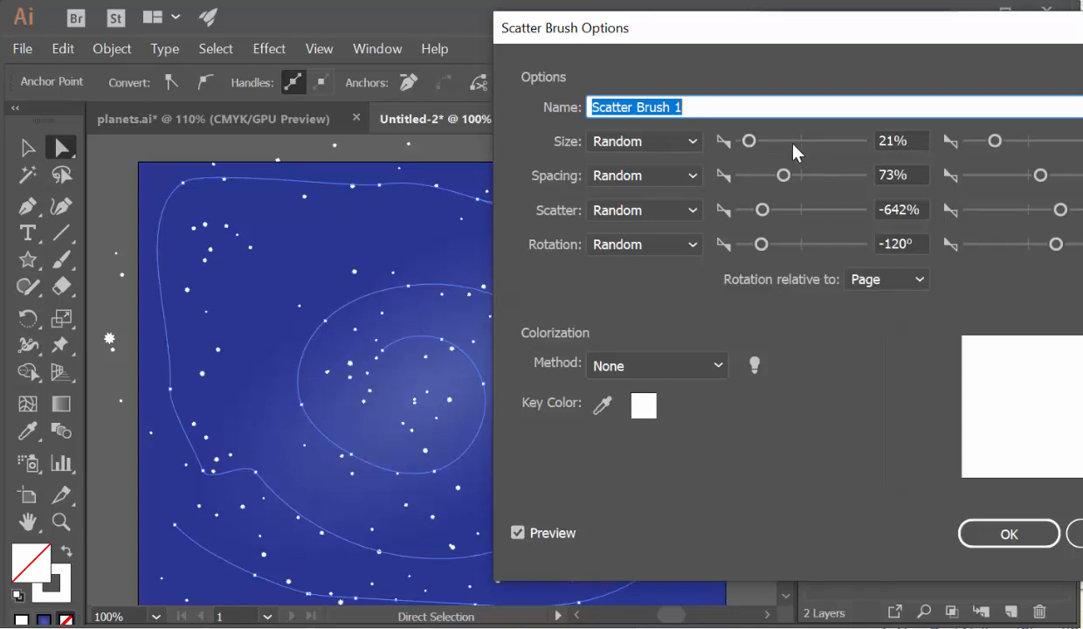
{"action": "left_click_drag", "start_coordinate": [748, 143], "coordinate": [742, 141]}
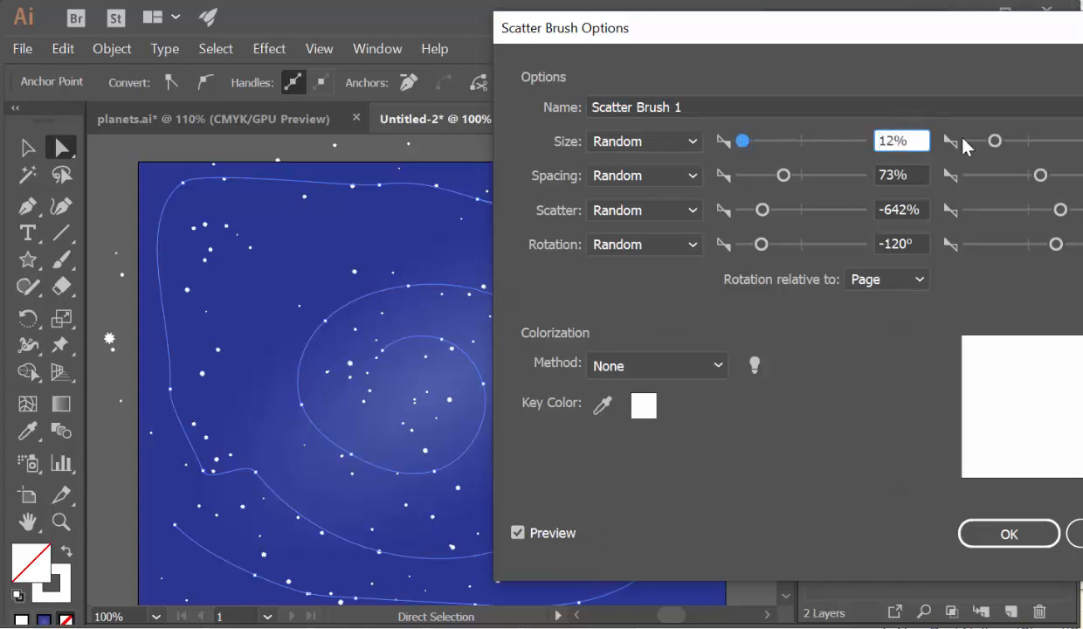
{"action": "left_click_drag", "start_coordinate": [998, 141], "coordinate": [979, 140]}
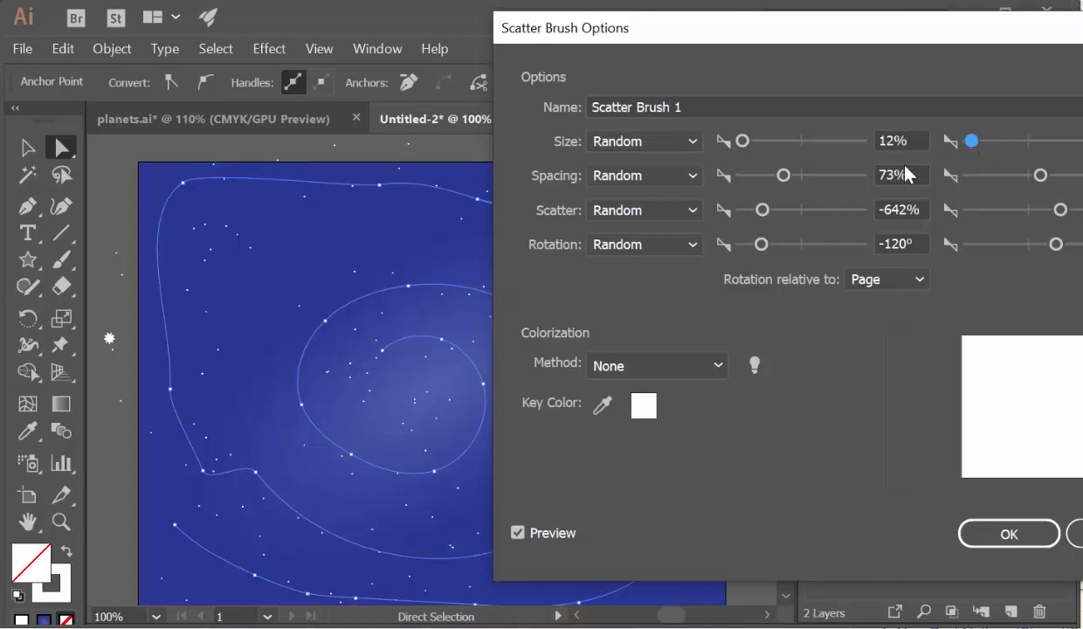
{"action": "mouse_move", "coordinate": [784, 178]}
{"action": "left_mouse_down"}
{"action": "mouse_move", "coordinate": [746, 175]}
{"action": "mouse_move", "coordinate": [849, 180]}
{"action": "mouse_move", "coordinate": [778, 186]}
{"action": "left_mouse_up"}
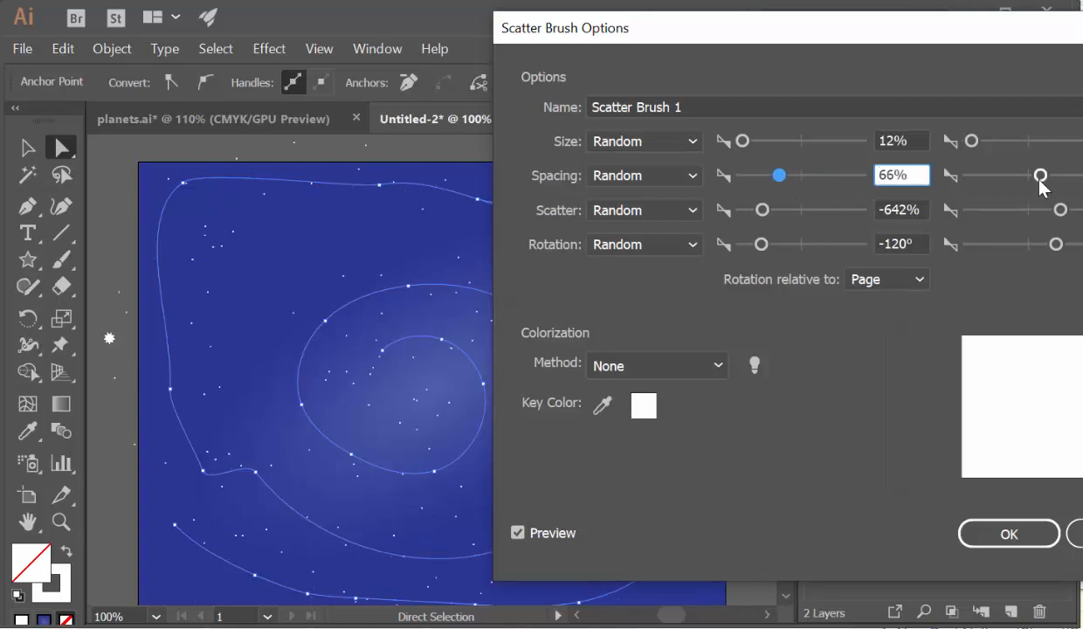
{"action": "mouse_move", "coordinate": [1041, 175]}
{"action": "left_mouse_down"}
{"action": "mouse_move", "coordinate": [1003, 179]}
{"action": "mouse_move", "coordinate": [1052, 179]}
{"action": "left_mouse_up"}
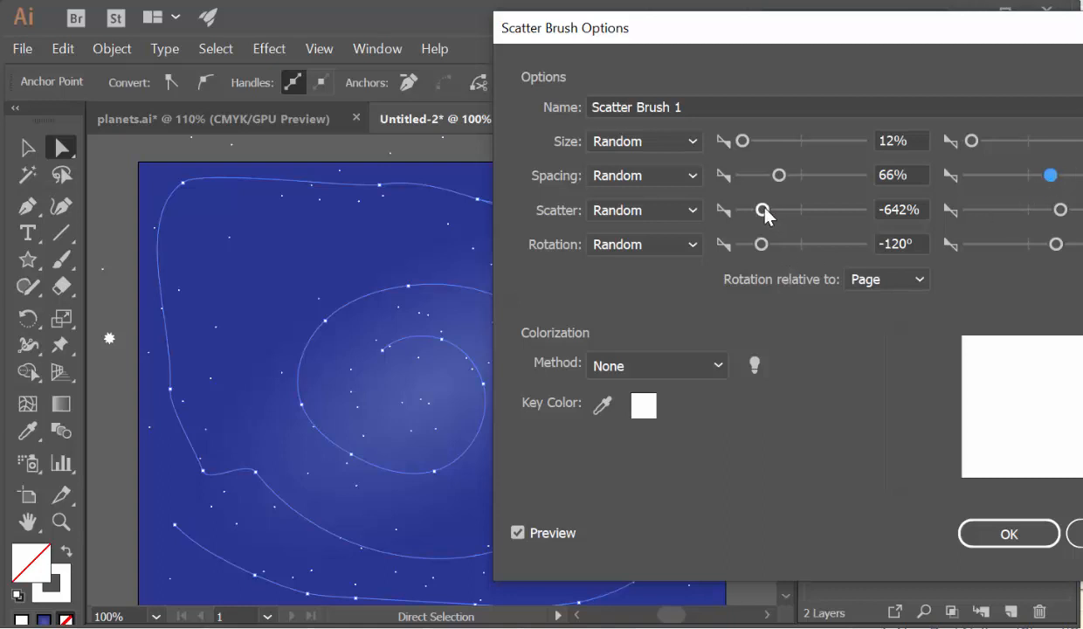
Step: Widen the brush's scatter range to a -816% minimum and a higher maximum after trying a narrower one, and set minimum spacing to 47%
{"action": "mouse_move", "coordinate": [769, 215]}
{"action": "left_mouse_down"}
{"action": "mouse_move", "coordinate": [791, 217]}
{"action": "mouse_move", "coordinate": [780, 218]}
{"action": "left_mouse_up"}
{"action": "left_click_drag", "start_coordinate": [1060, 215], "coordinate": [1027, 216]}
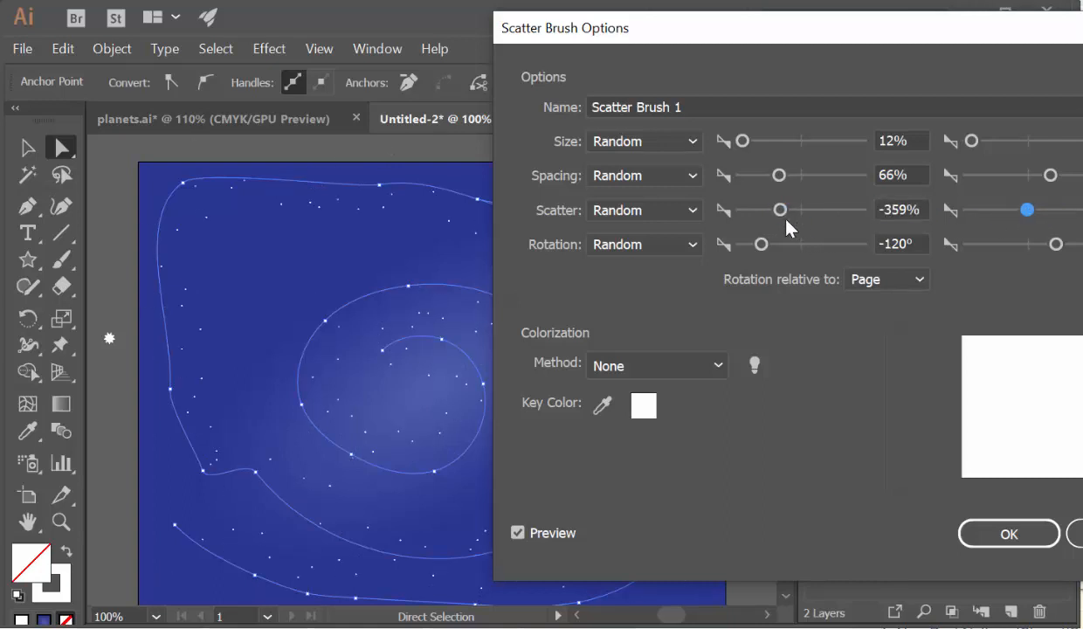
{"action": "mouse_move", "coordinate": [782, 218]}
{"action": "left_mouse_down"}
{"action": "mouse_move", "coordinate": [797, 220]}
{"action": "mouse_move", "coordinate": [761, 219]}
{"action": "left_mouse_up"}
{"action": "left_click_drag", "start_coordinate": [1028, 212], "coordinate": [1077, 216]}
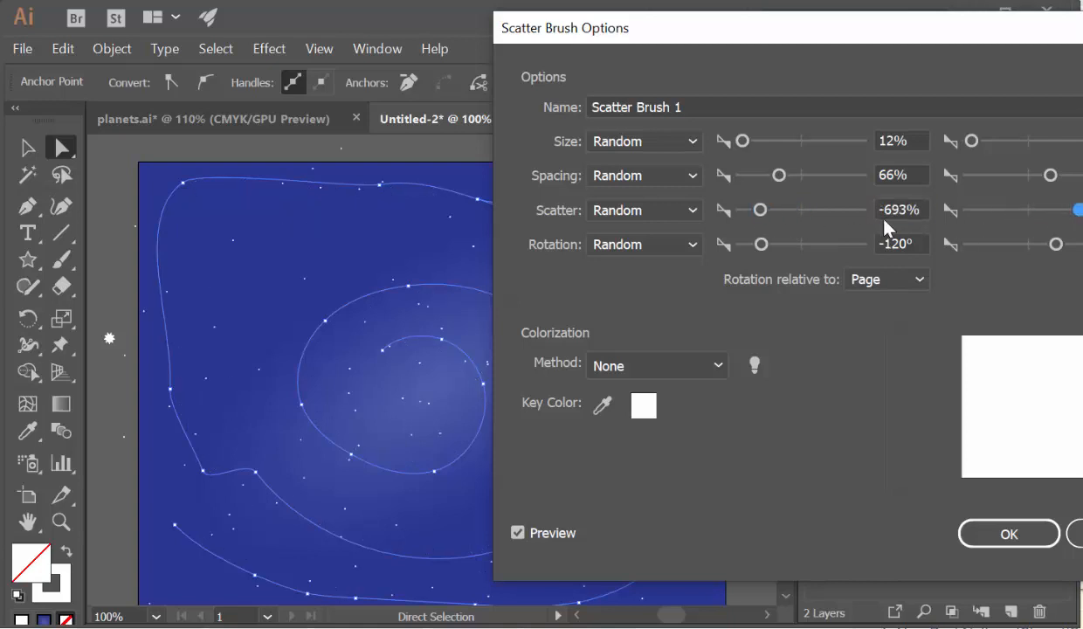
{"action": "left_click_drag", "start_coordinate": [758, 213], "coordinate": [752, 216]}
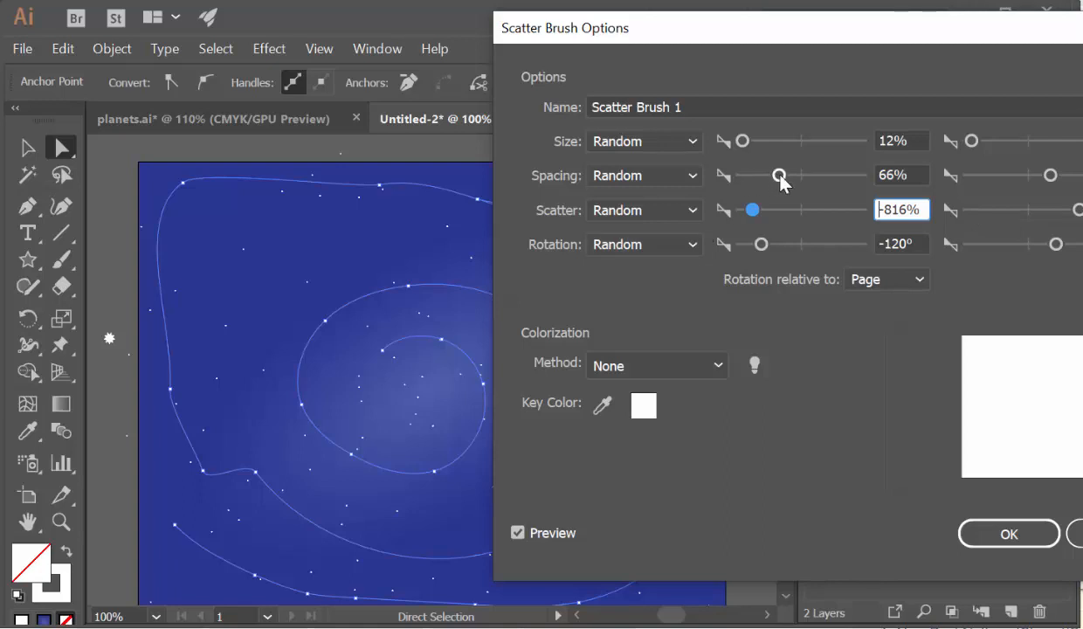
{"action": "left_click_drag", "start_coordinate": [780, 176], "coordinate": [770, 178]}
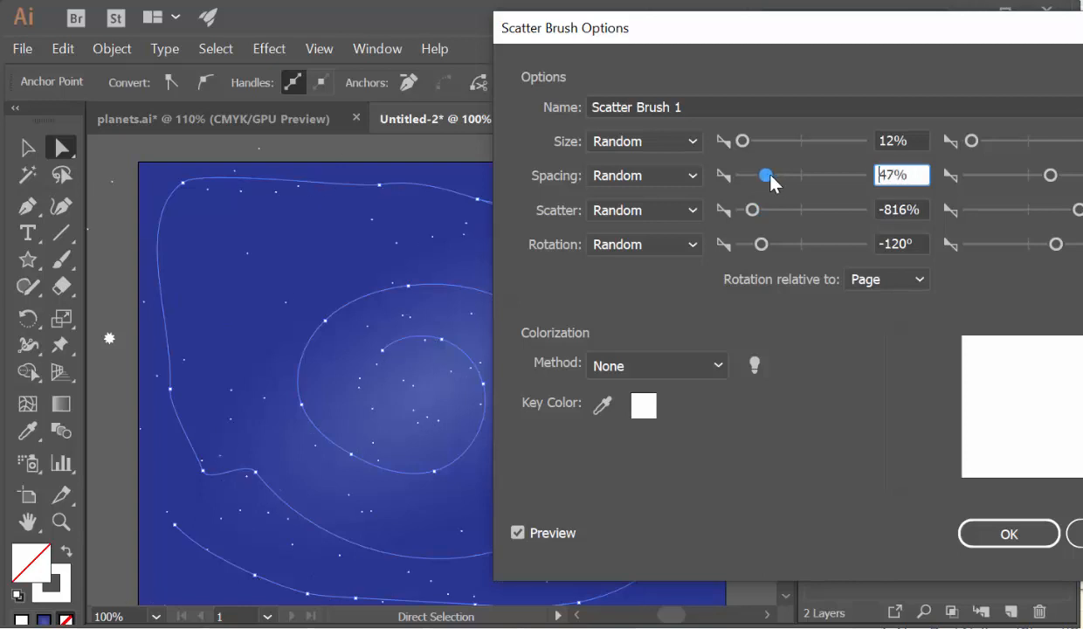
Step: Lower the star brush's maximum spacing slightly and apply the changed brush options to the existing strokes
{"action": "left_click_drag", "start_coordinate": [1048, 175], "coordinate": [1047, 177]}
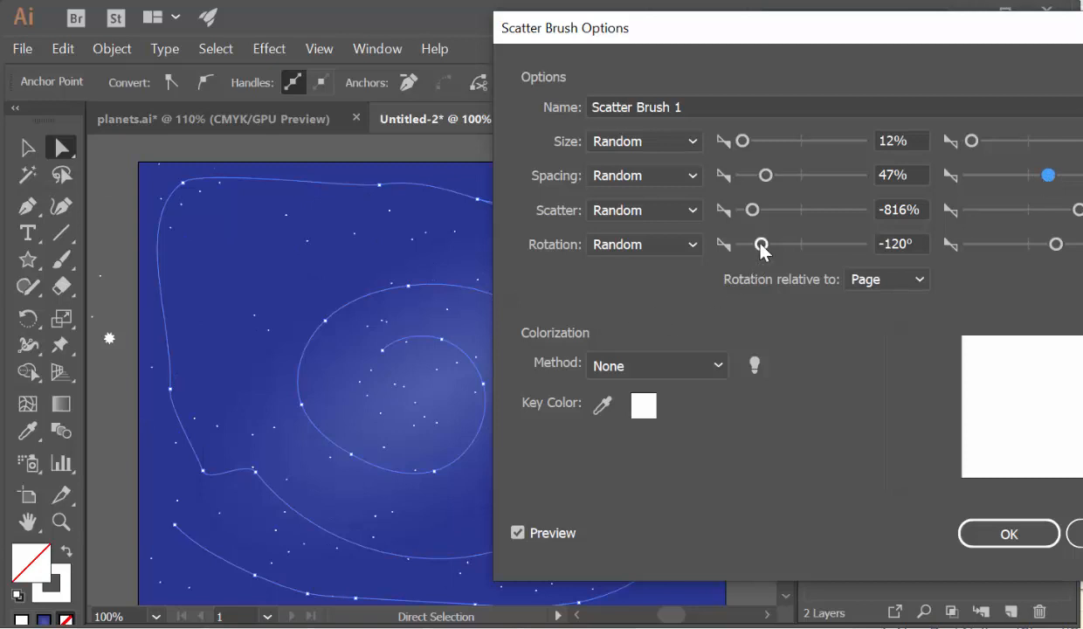
{"action": "left_click", "coordinate": [996, 537]}
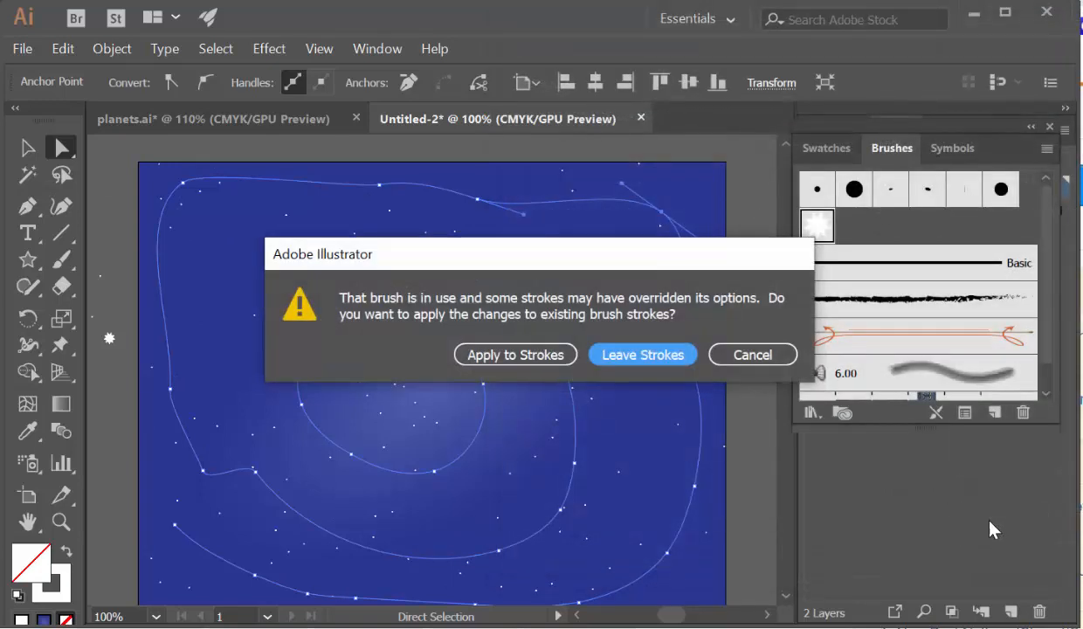
{"action": "left_click", "coordinate": [552, 360]}
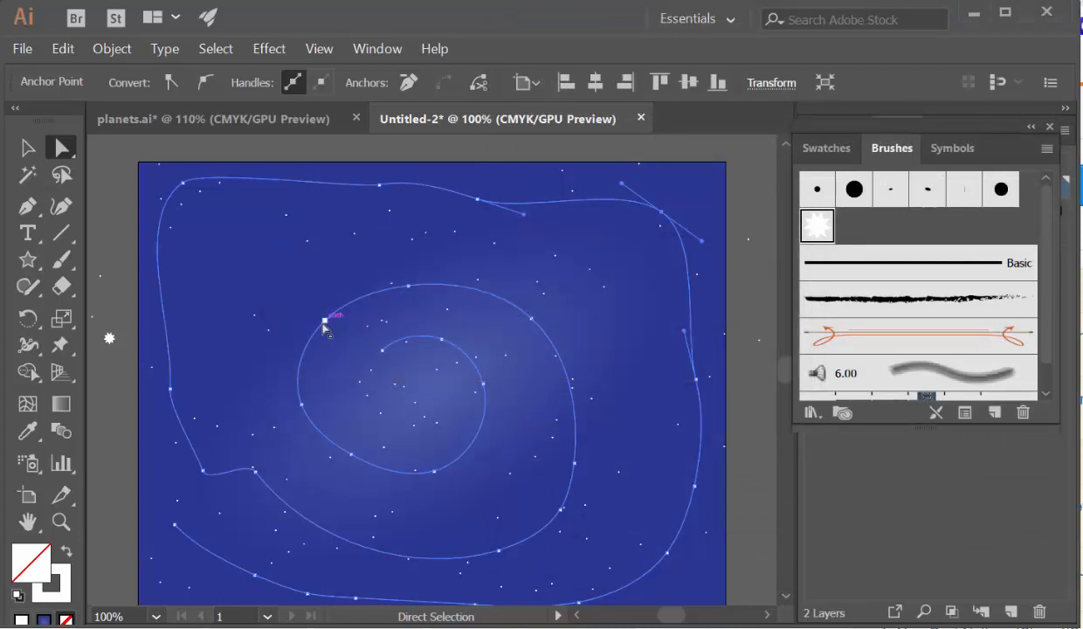
Step: Reshape the star spiral by moving its inner loop's upper-left anchor outward and its outer loop's upper-right anchor inward
{"action": "left_click_drag", "start_coordinate": [325, 323], "coordinate": [264, 280]}
{"action": "left_click", "coordinate": [534, 318]}
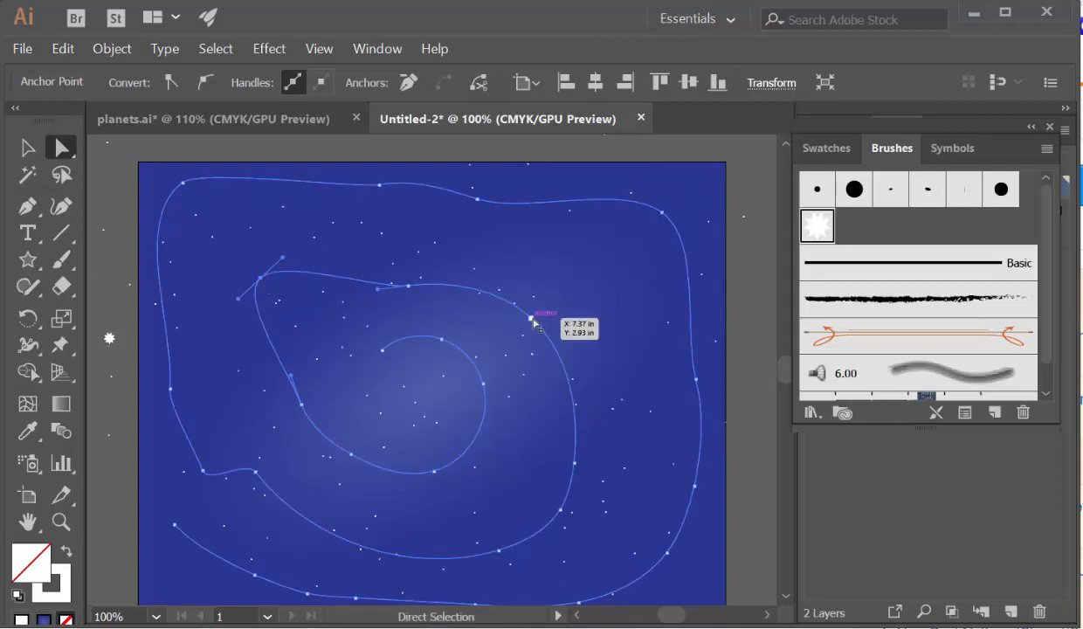
{"action": "left_click", "coordinate": [661, 211]}
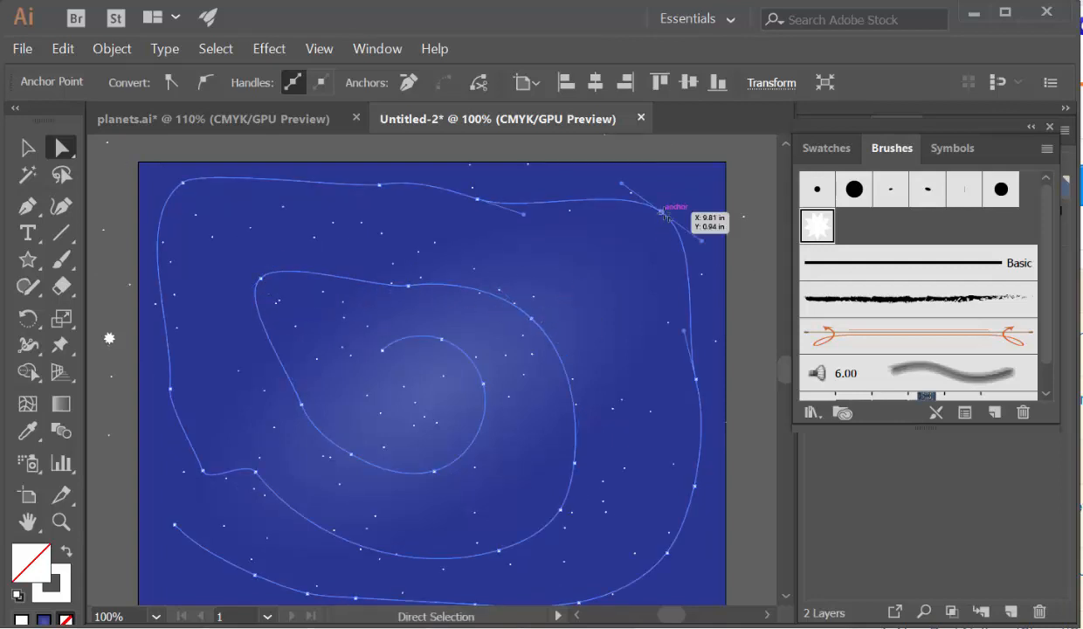
{"action": "left_click_drag", "start_coordinate": [663, 212], "coordinate": [628, 259]}
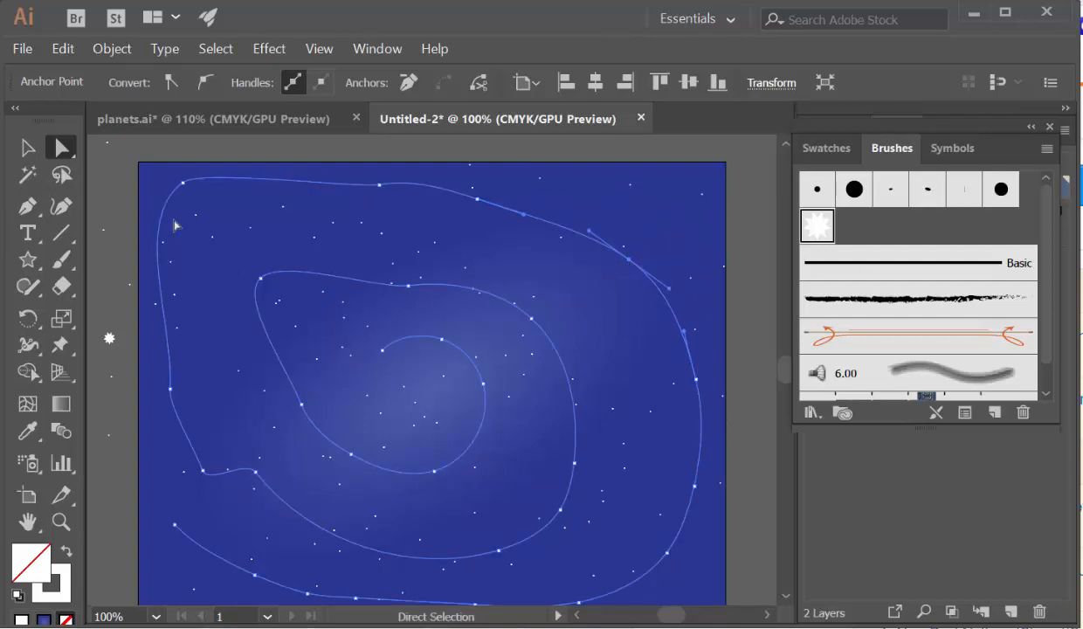
Step: Paint another freehand star stroke looping around the sky with the Paintbrush, leaving nothing selected
{"action": "left_click", "coordinate": [60, 260]}
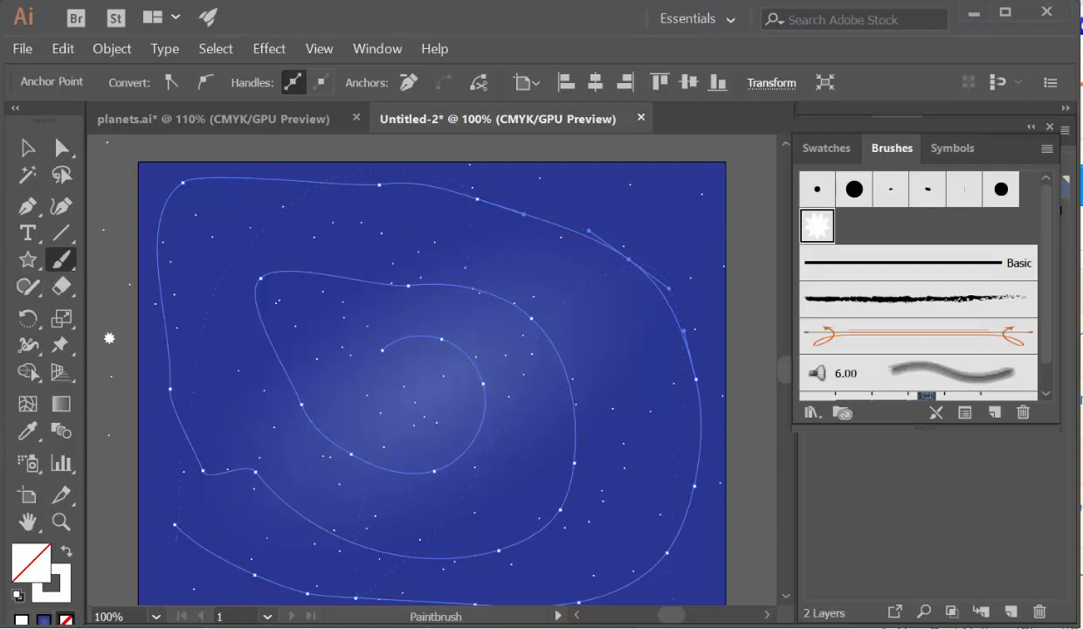
{"action": "key", "text": "ctrl+shift+a"}
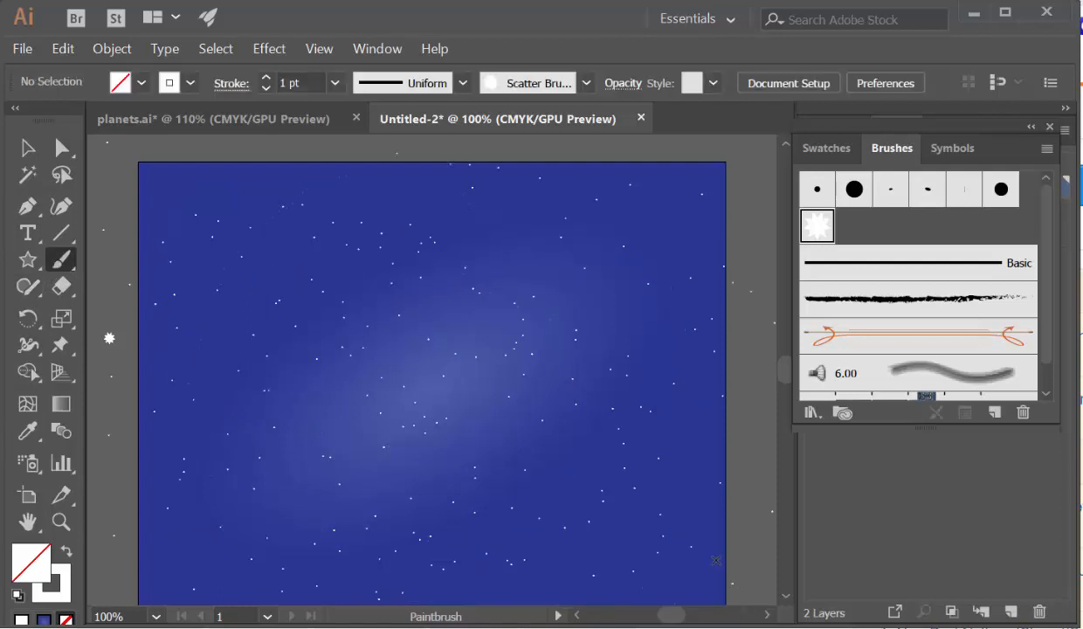
{"action": "left_click", "coordinate": [28, 147]}
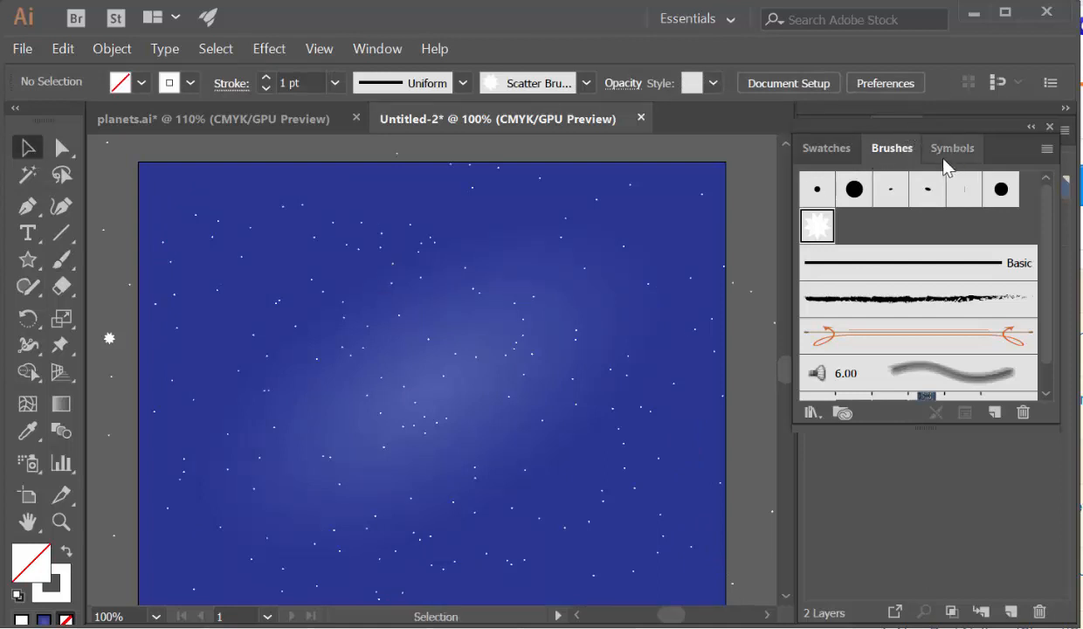
Step: Close the brush list, lock the sky layer and unlock the planets layer
{"action": "left_click", "coordinate": [1050, 127]}
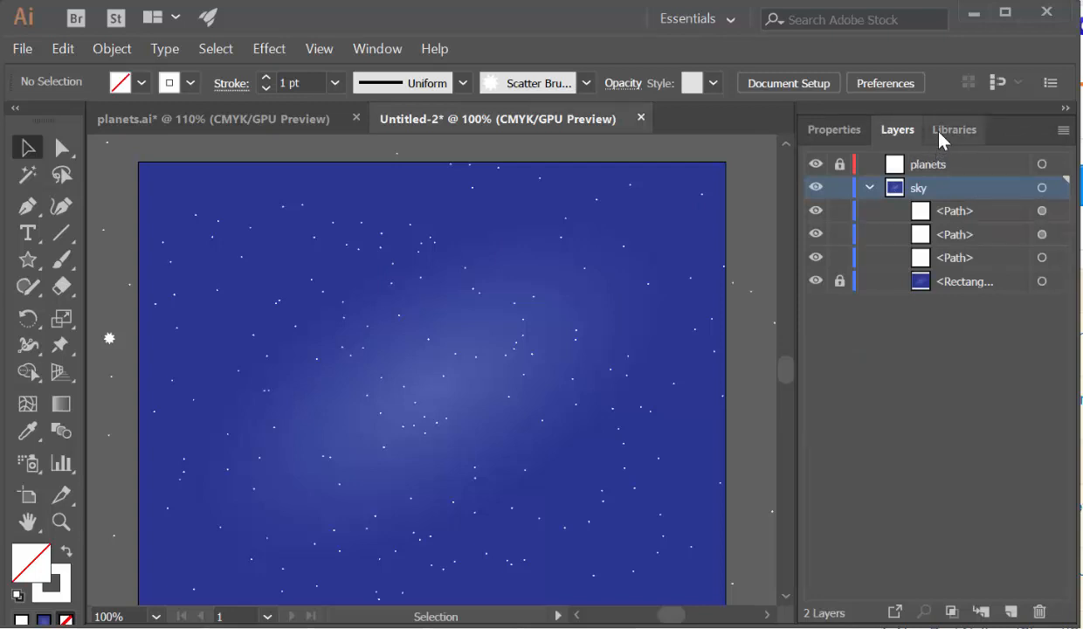
{"action": "left_click", "coordinate": [839, 187]}
{"action": "left_click", "coordinate": [840, 164]}
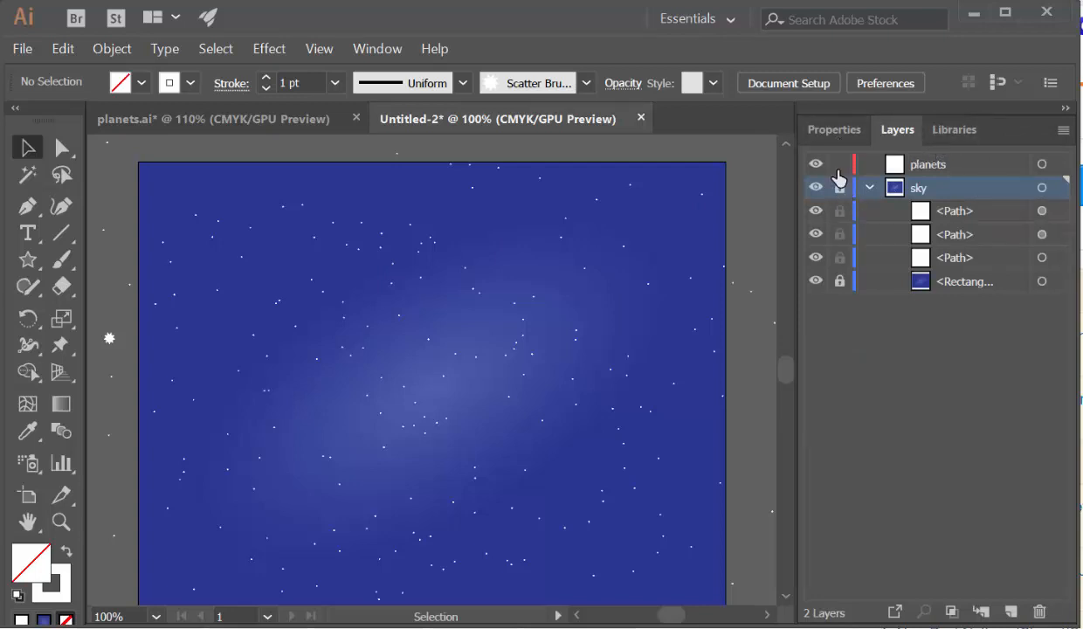
Step: Draw a white circle without a stroke on the planets layer and duplicate it to scatter five equal circles over the sky
{"action": "left_click", "coordinate": [28, 288]}
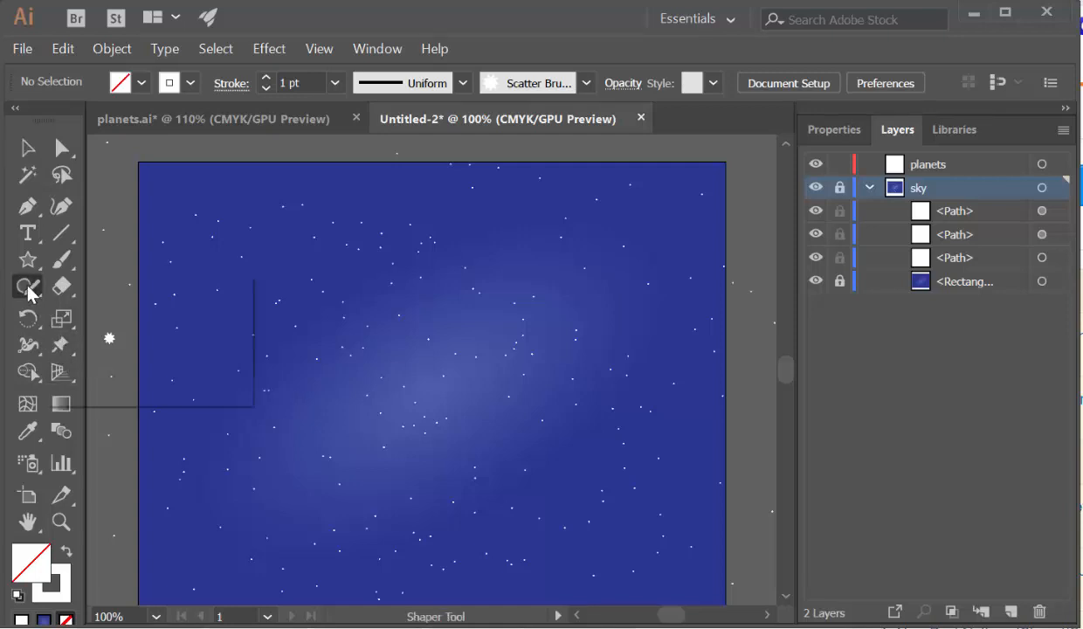
{"action": "left_click", "coordinate": [27, 259]}
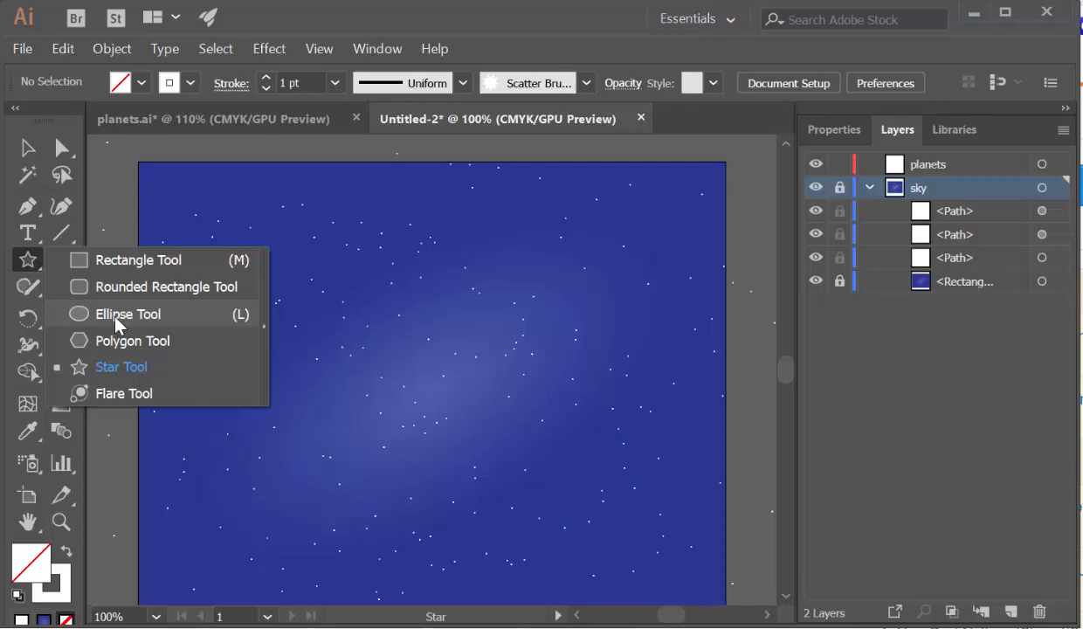
{"action": "left_click", "coordinate": [116, 319]}
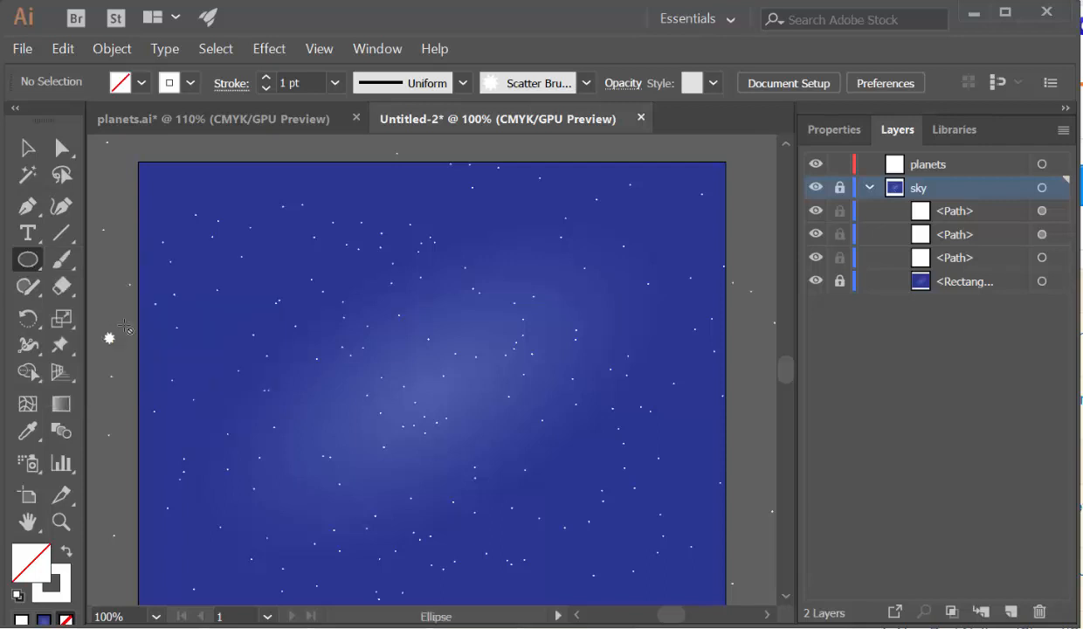
{"action": "left_click", "coordinate": [66, 553]}
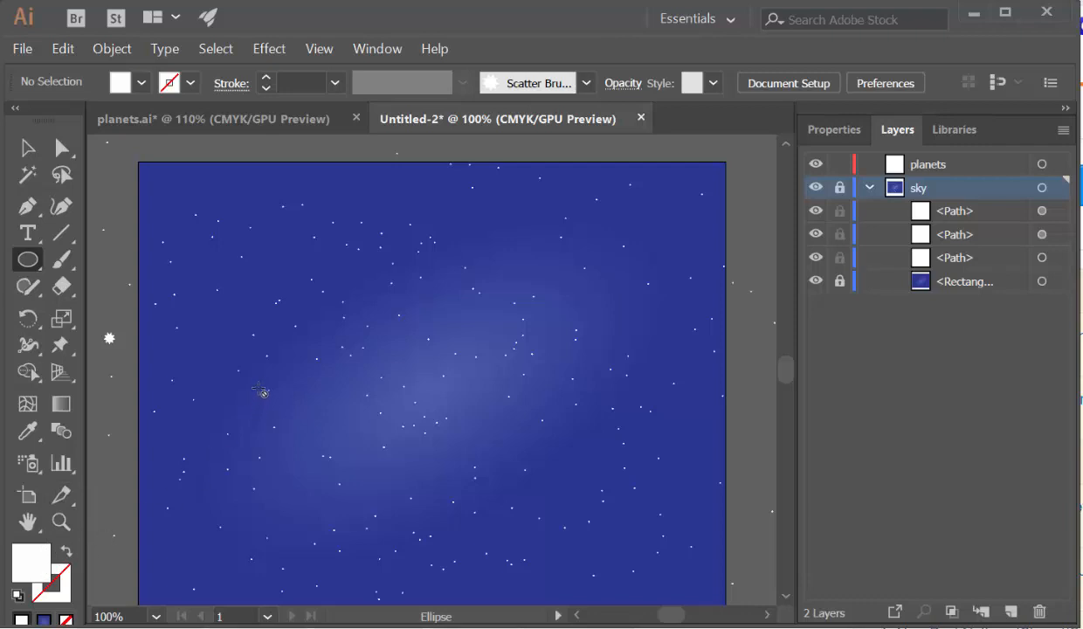
{"action": "left_click", "coordinate": [919, 172]}
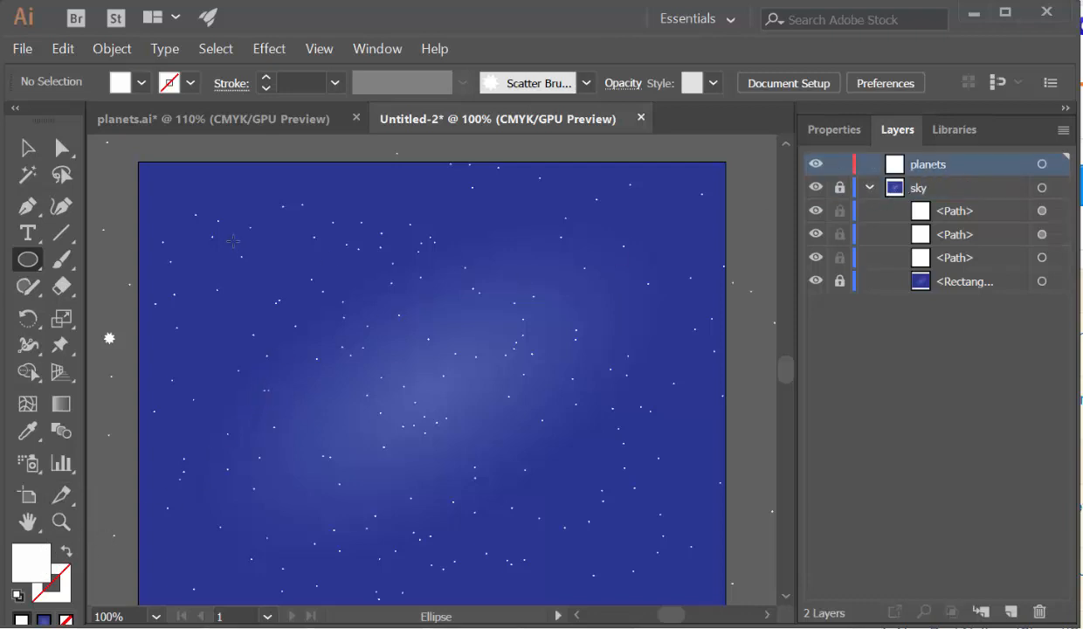
{"action": "mouse_move", "coordinate": [231, 235]}
{"action": "left_mouse_down"}
{"action": "mouse_move", "coordinate": [305, 308]}
{"action": "mouse_move", "coordinate": [293, 293]}
{"action": "mouse_move", "coordinate": [437, 290]}
{"action": "mouse_move", "coordinate": [568, 379]}
{"action": "mouse_move", "coordinate": [400, 420]}
{"action": "left_mouse_up"}
{"action": "left_click", "coordinate": [31, 148]}
{"action": "left_click_drag", "start_coordinate": [400, 420], "coordinate": [274, 474]}
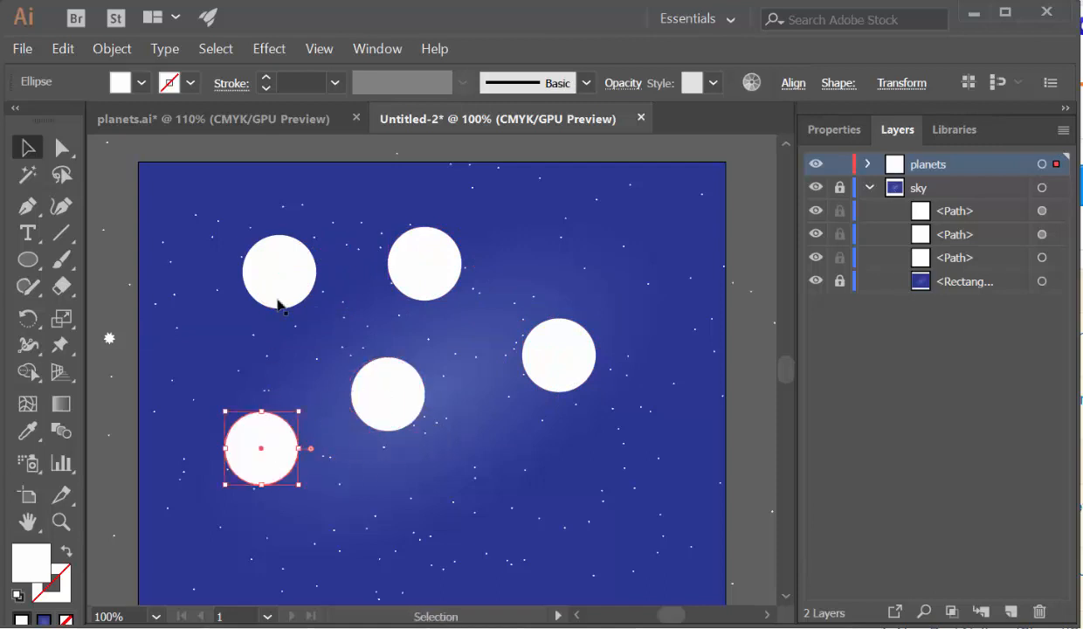
Step: Fill the upper-left circle with a radial white-to-black gradient, moving its midpoint to 24.19%
{"action": "left_click", "coordinate": [280, 284]}
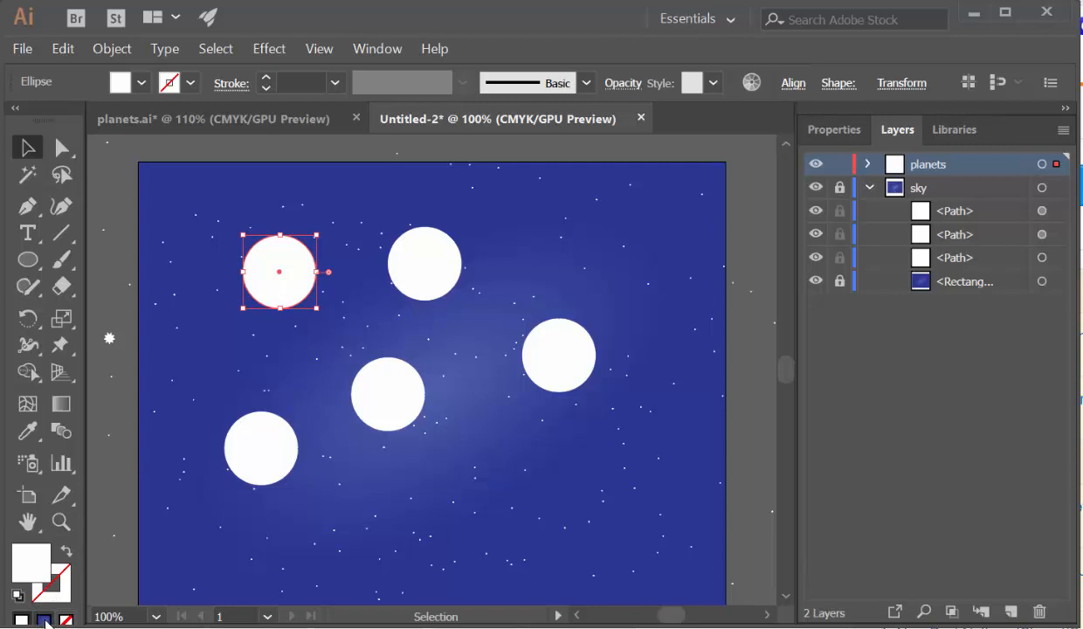
{"action": "left_click", "coordinate": [44, 619]}
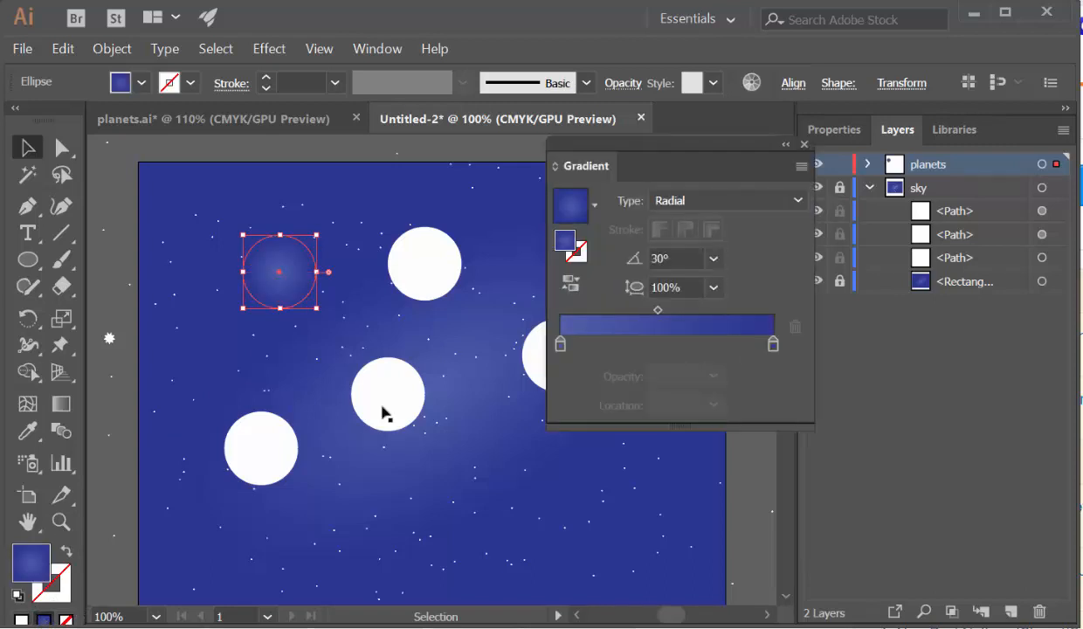
{"action": "left_click", "coordinate": [595, 206]}
{"action": "left_click", "coordinate": [494, 250]}
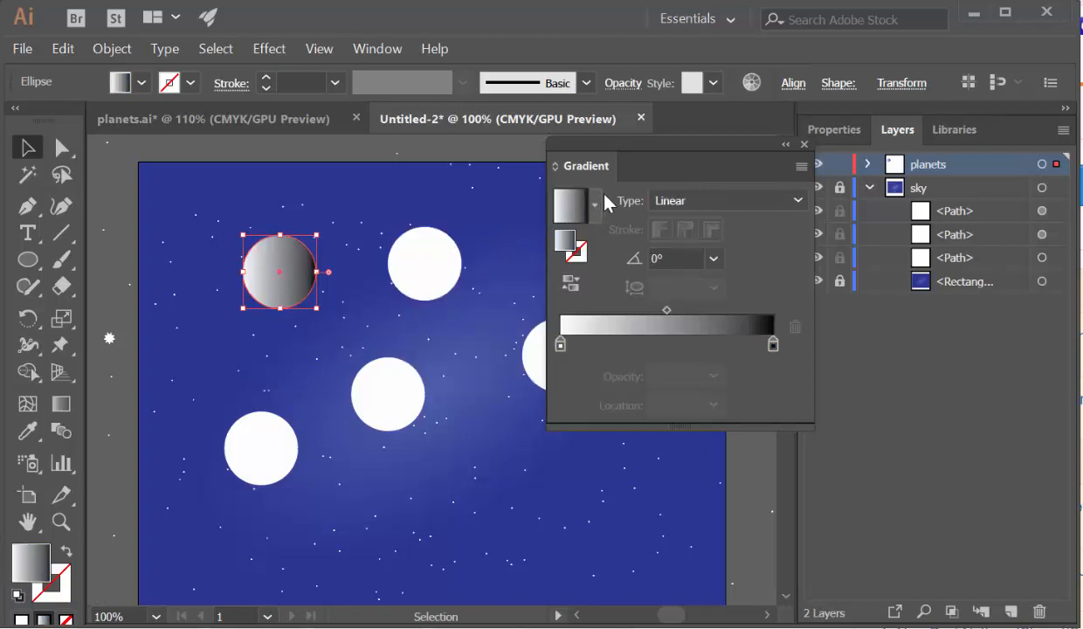
{"action": "left_click_drag", "start_coordinate": [667, 311], "coordinate": [605, 317]}
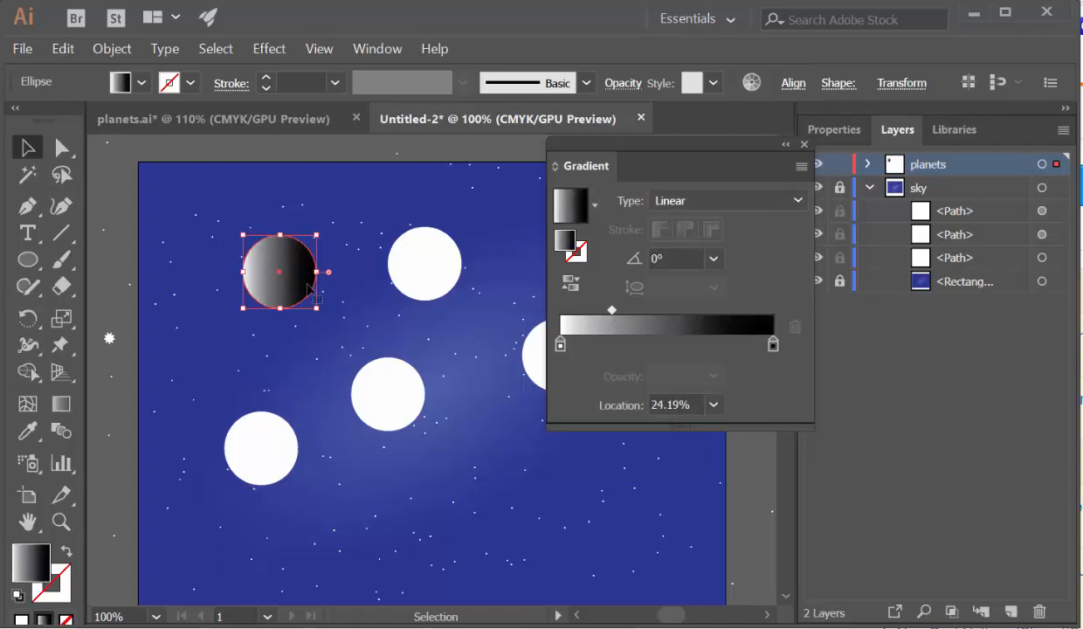
{"action": "left_click", "coordinate": [690, 204]}
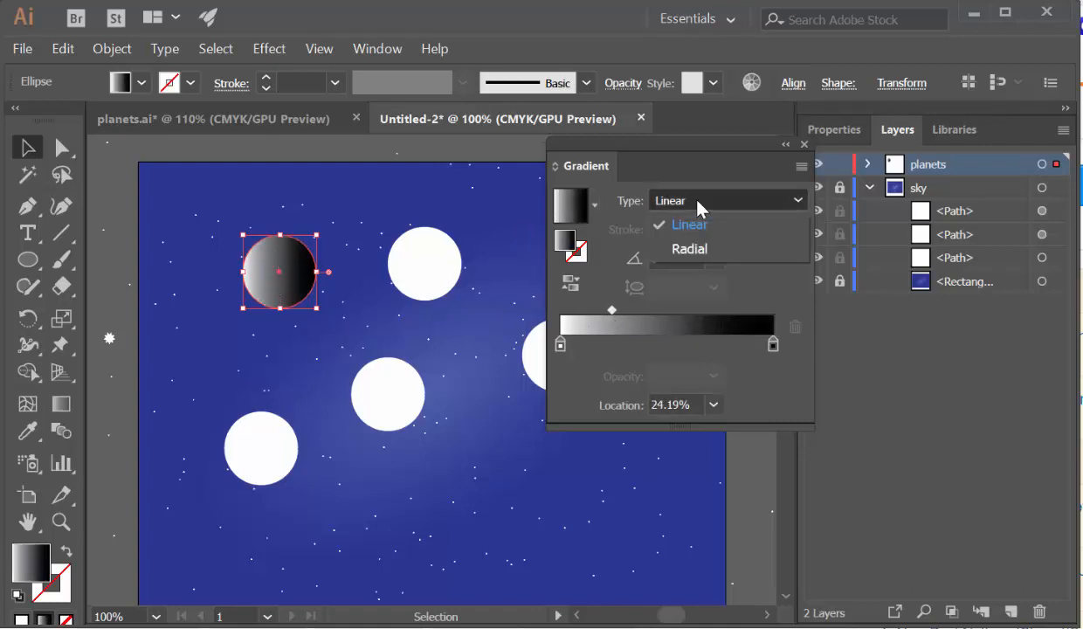
{"action": "left_click", "coordinate": [703, 246]}
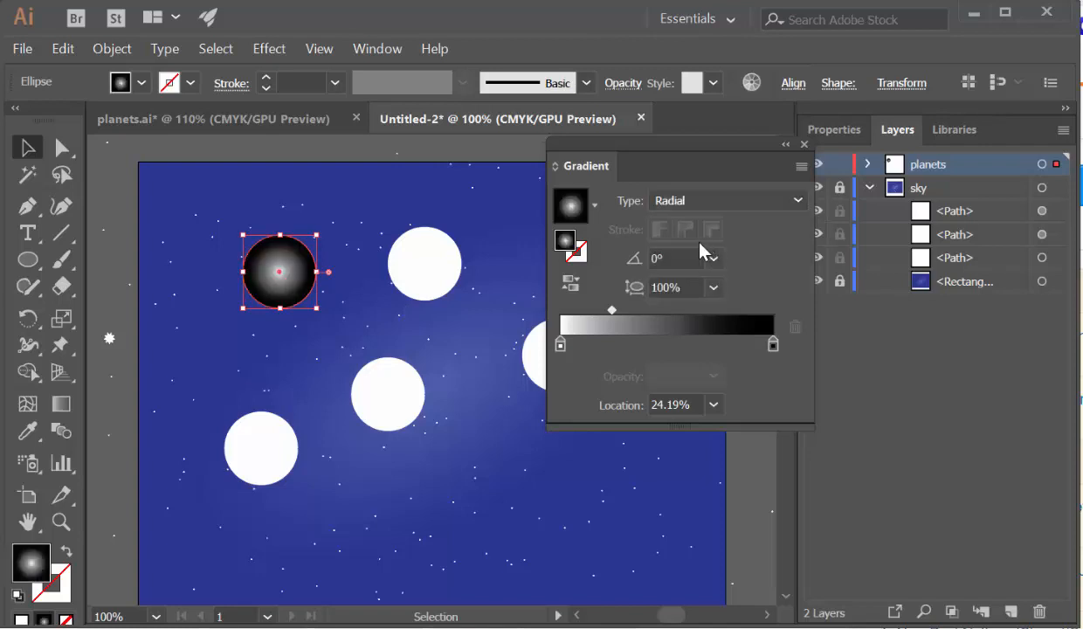
Step: Replace the gradient's white and black stops with two dark gray stops placed at 0% and about 78%
{"action": "left_click", "coordinate": [673, 345]}
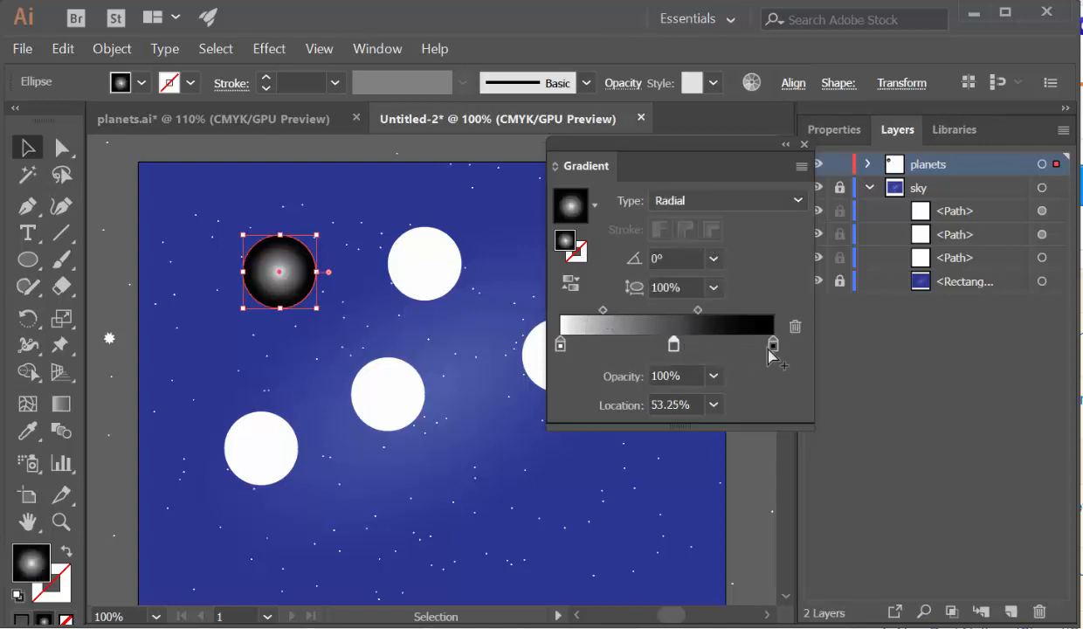
{"action": "left_click_drag", "start_coordinate": [773, 345], "coordinate": [571, 387]}
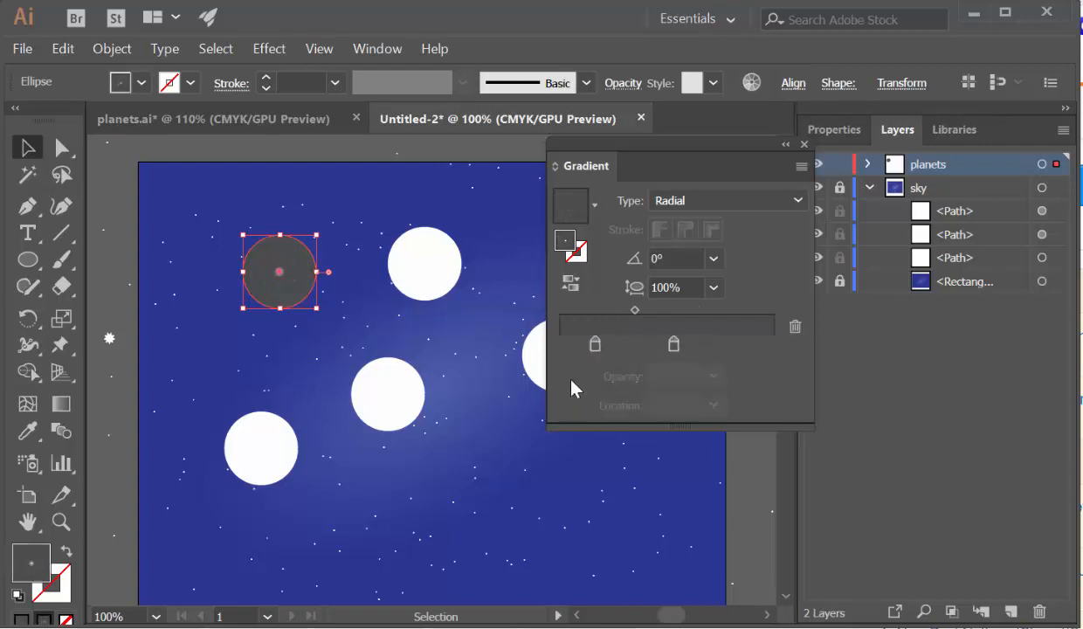
{"action": "left_click_drag", "start_coordinate": [595, 345], "coordinate": [560, 349]}
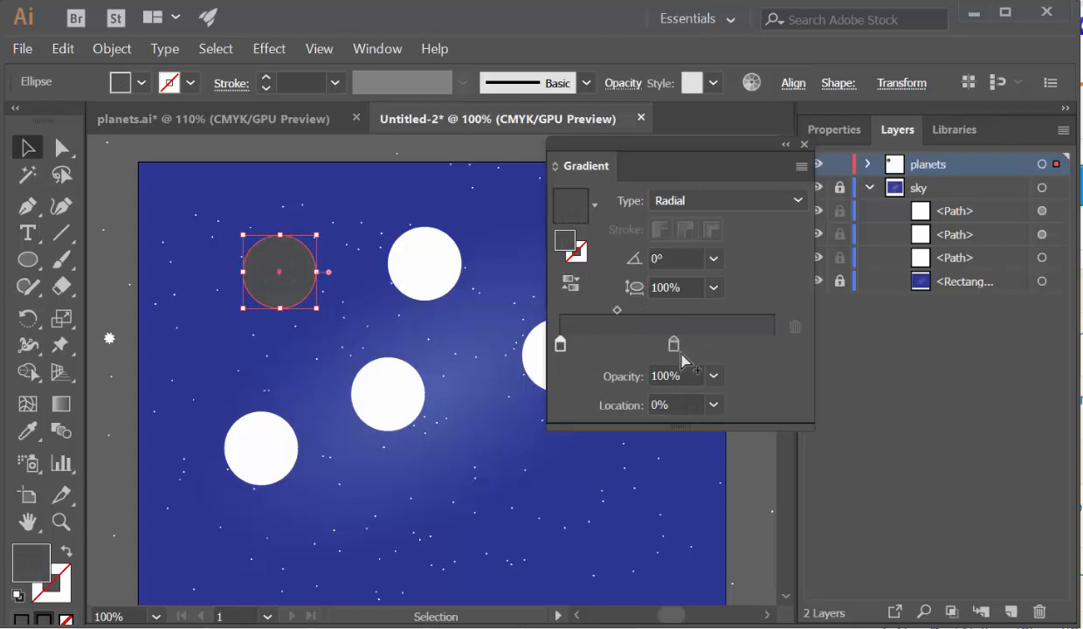
{"action": "left_click_drag", "start_coordinate": [673, 345], "coordinate": [730, 348]}
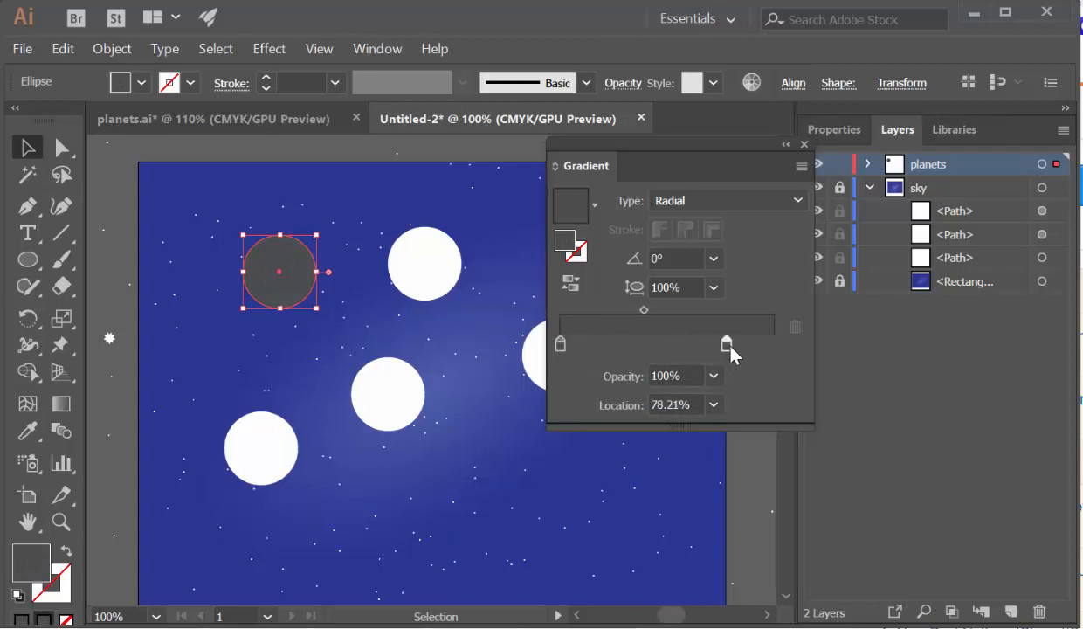
Step: Lighten the gradient's first stop to a medium gray using HSB, with brightness 52%
{"action": "left_click", "coordinate": [561, 346]}
{"action": "double_click", "coordinate": [561, 347]}
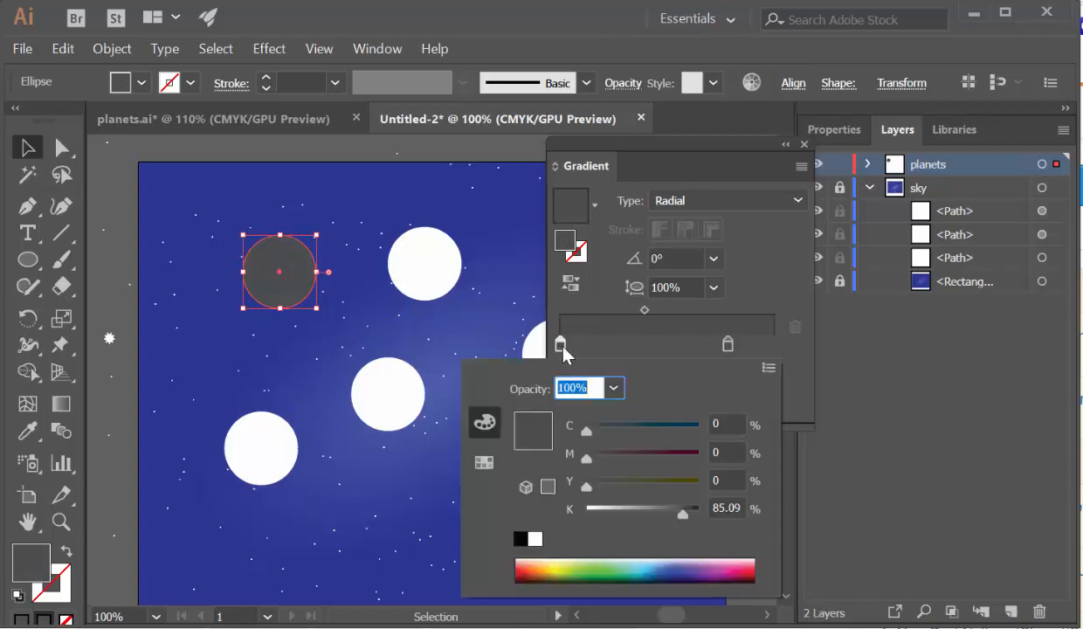
{"action": "left_click", "coordinate": [561, 349]}
{"action": "left_click_drag", "start_coordinate": [561, 344], "coordinate": [563, 345]}
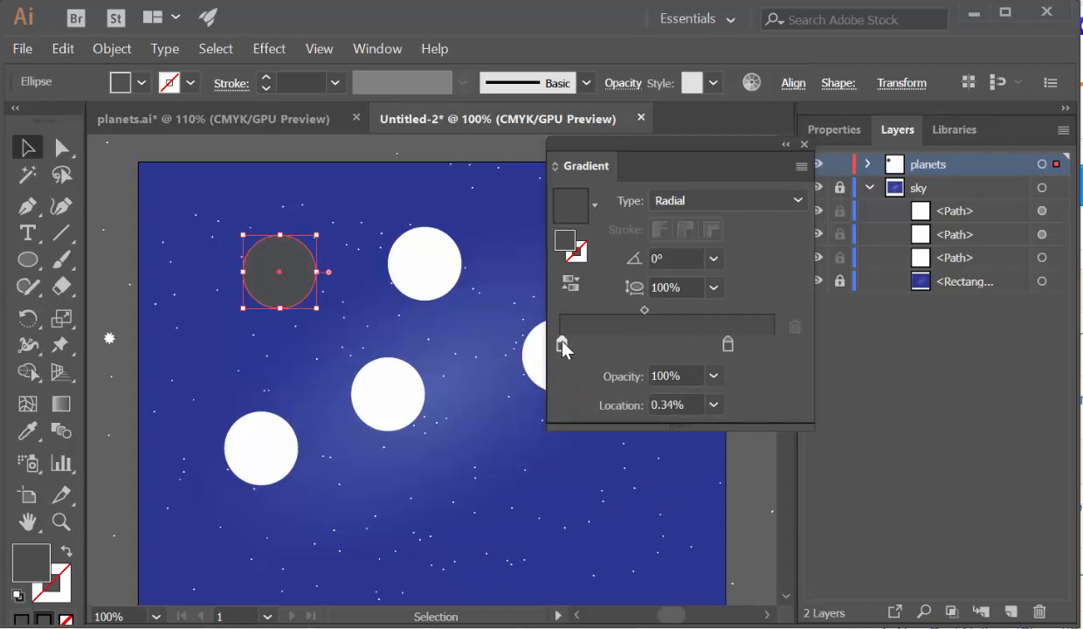
{"action": "double_click", "coordinate": [563, 347]}
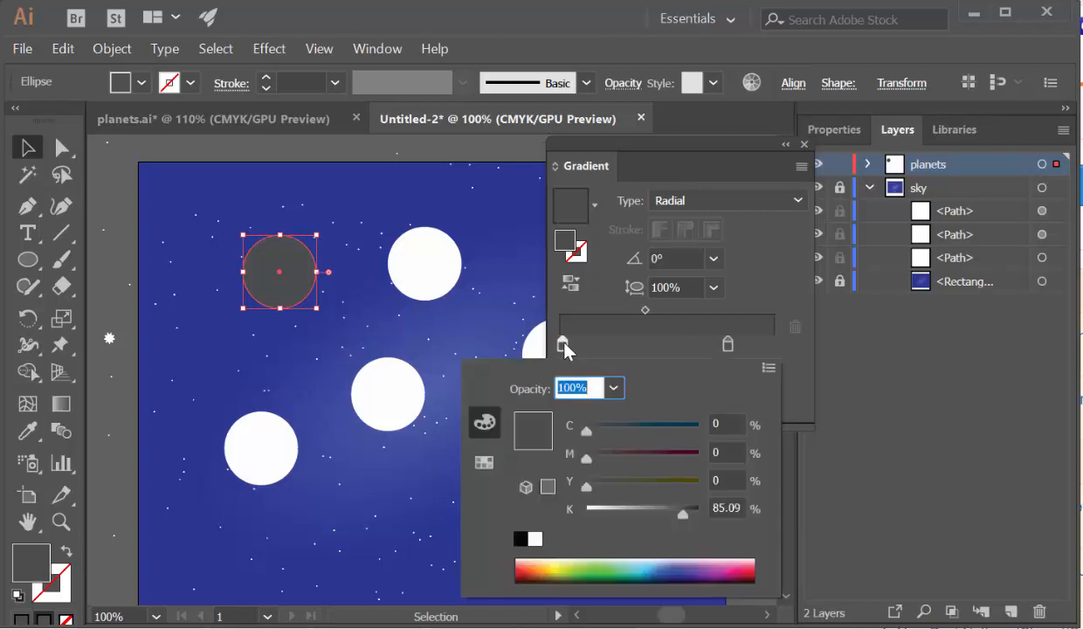
{"action": "left_click", "coordinate": [768, 370]}
{"action": "left_click", "coordinate": [823, 420]}
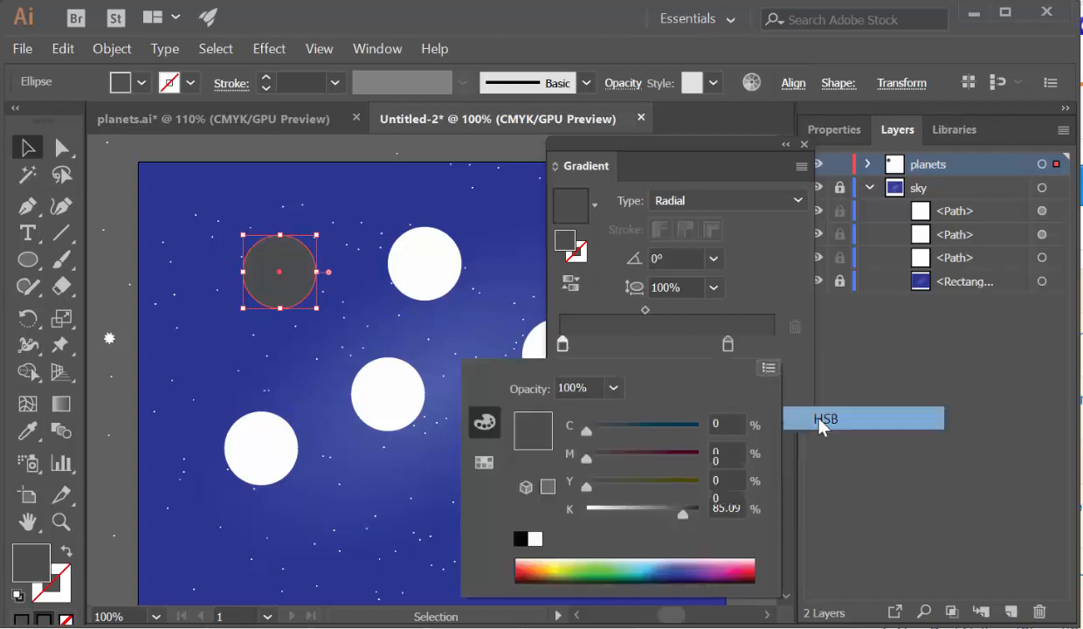
{"action": "left_click_drag", "start_coordinate": [621, 505], "coordinate": [644, 505]}
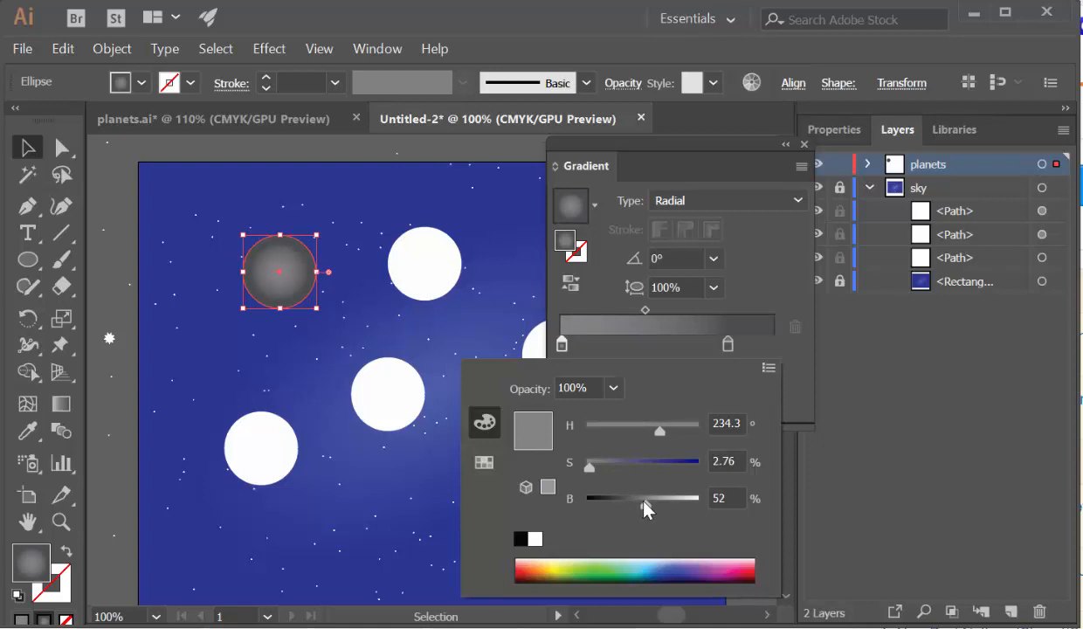
{"action": "left_click", "coordinate": [863, 457]}
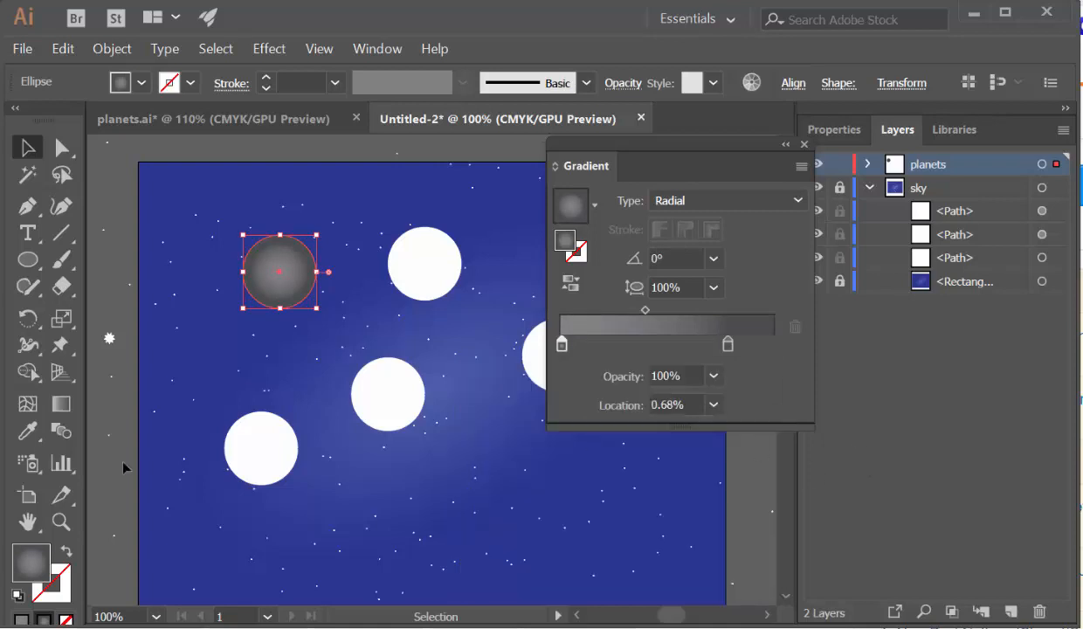
Step: Enlarge the upper-left circle's radial gradient with the Gradient tool until it spans about twice the circle's diameter
{"action": "left_click", "coordinate": [57, 405]}
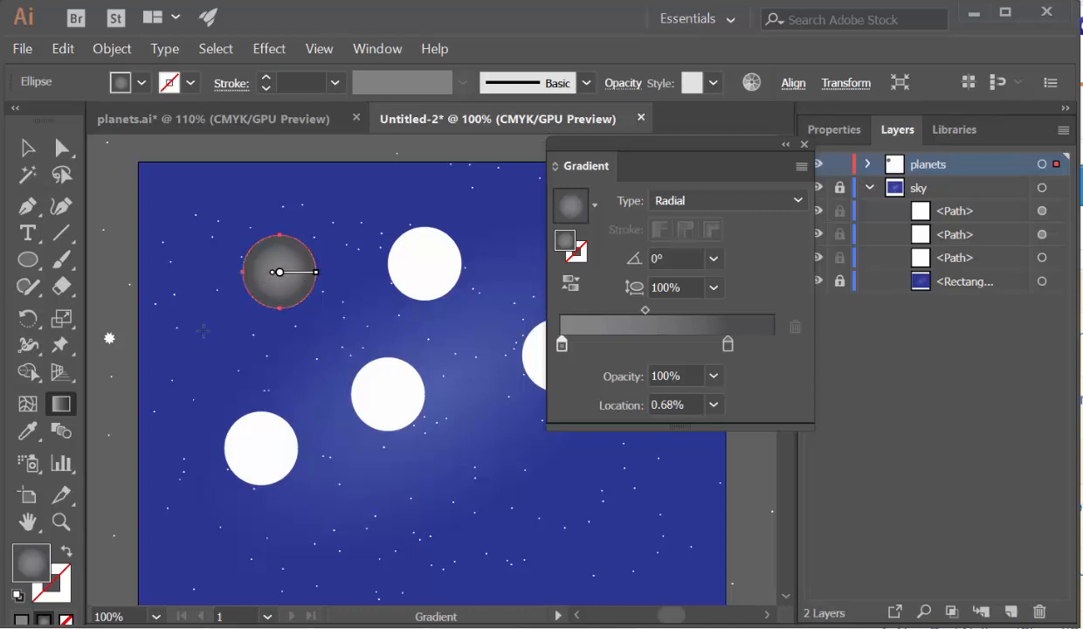
{"action": "left_click", "coordinate": [60, 522]}
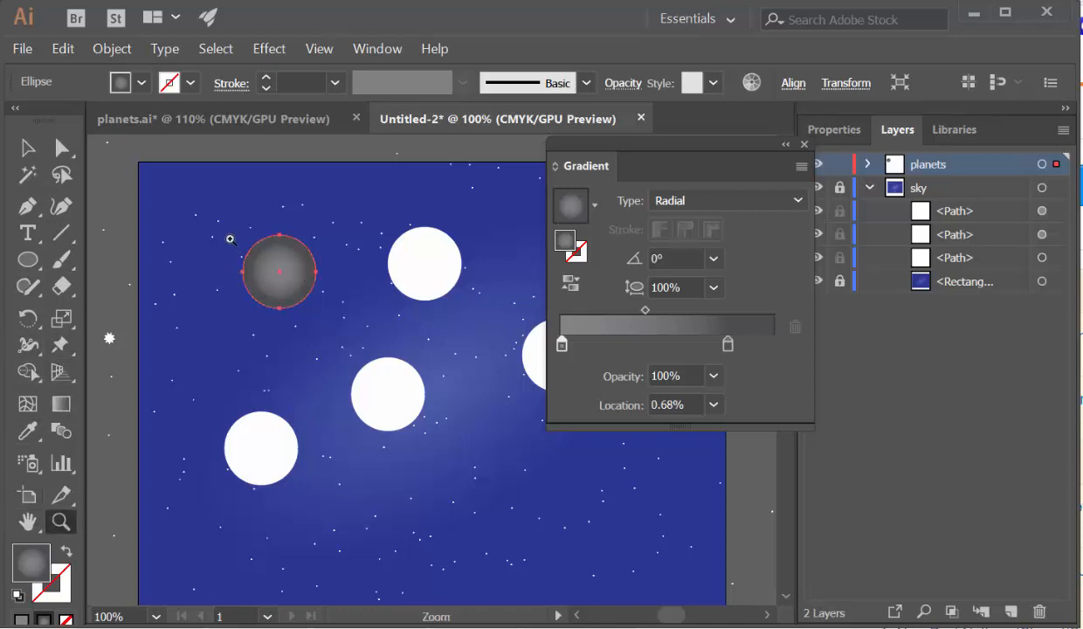
{"action": "left_click_drag", "start_coordinate": [218, 210], "coordinate": [406, 362]}
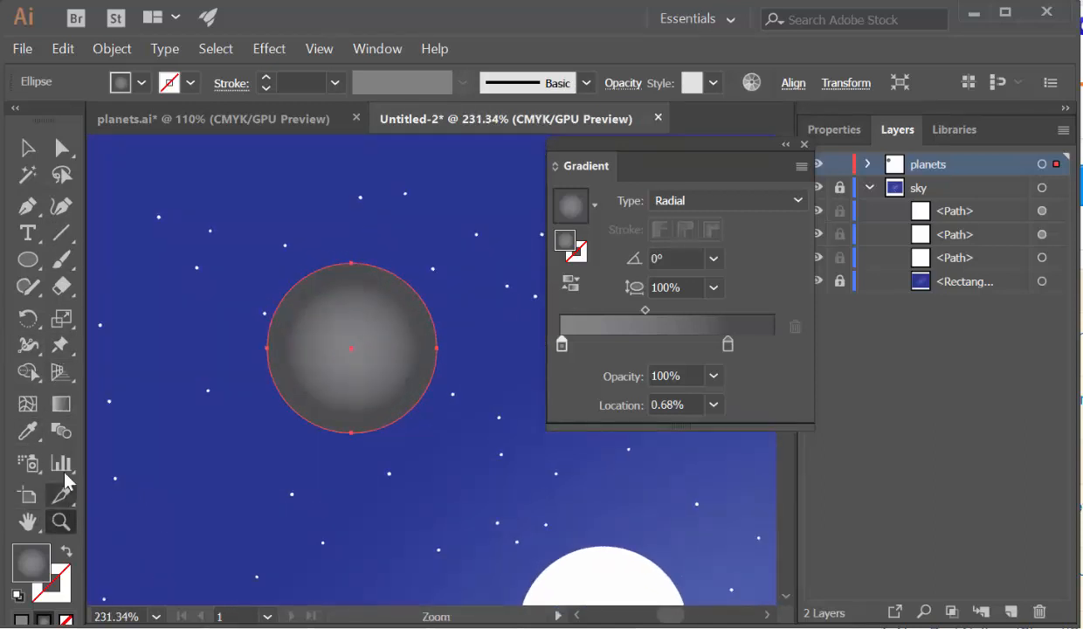
{"action": "left_click", "coordinate": [62, 404]}
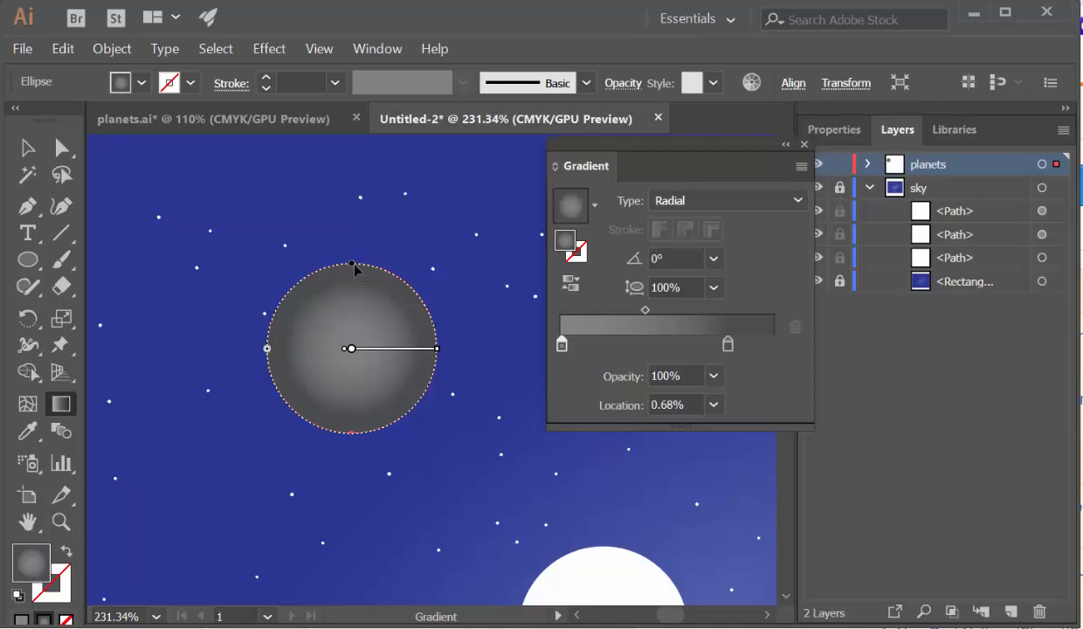
{"action": "left_click_drag", "start_coordinate": [352, 264], "coordinate": [355, 309]}
{"action": "key", "text": "ctrl"}
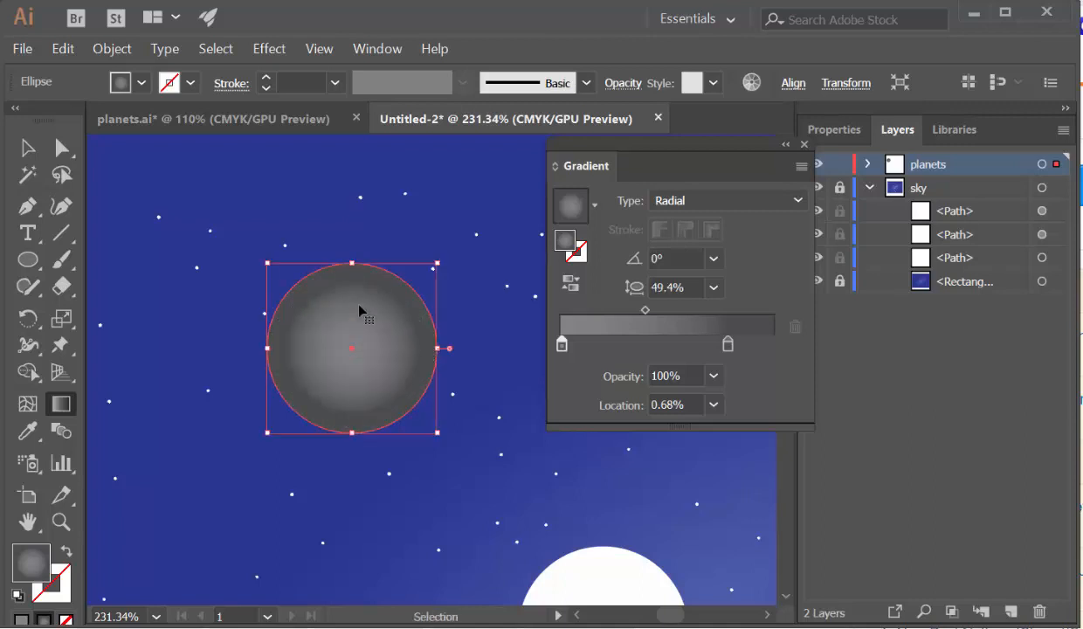
{"action": "key", "text": "ctrl+z"}
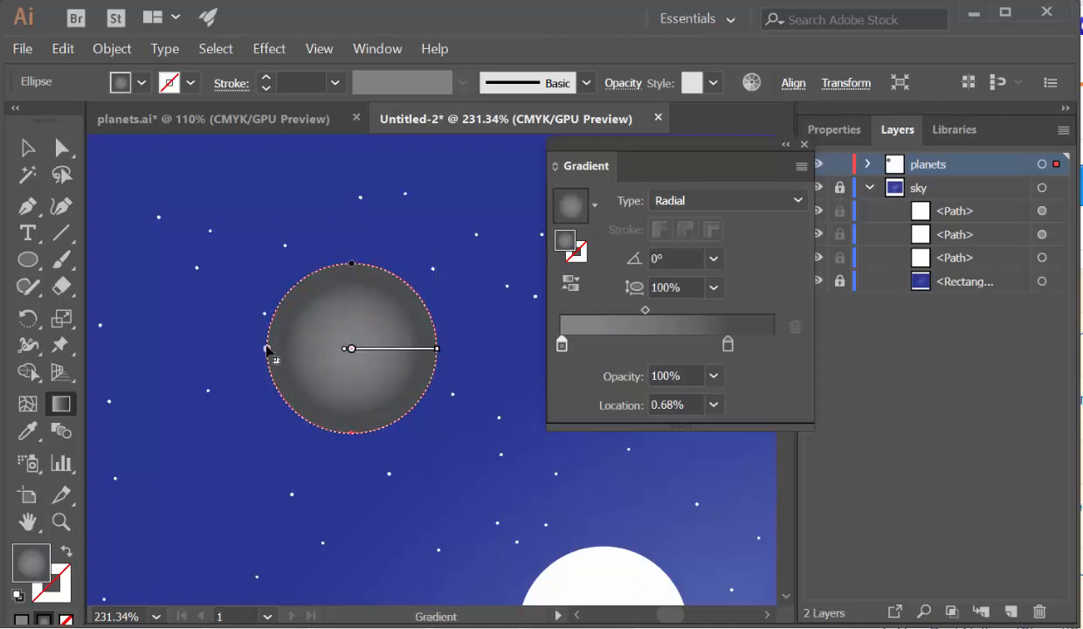
{"action": "left_click_drag", "start_coordinate": [266, 350], "coordinate": [171, 349]}
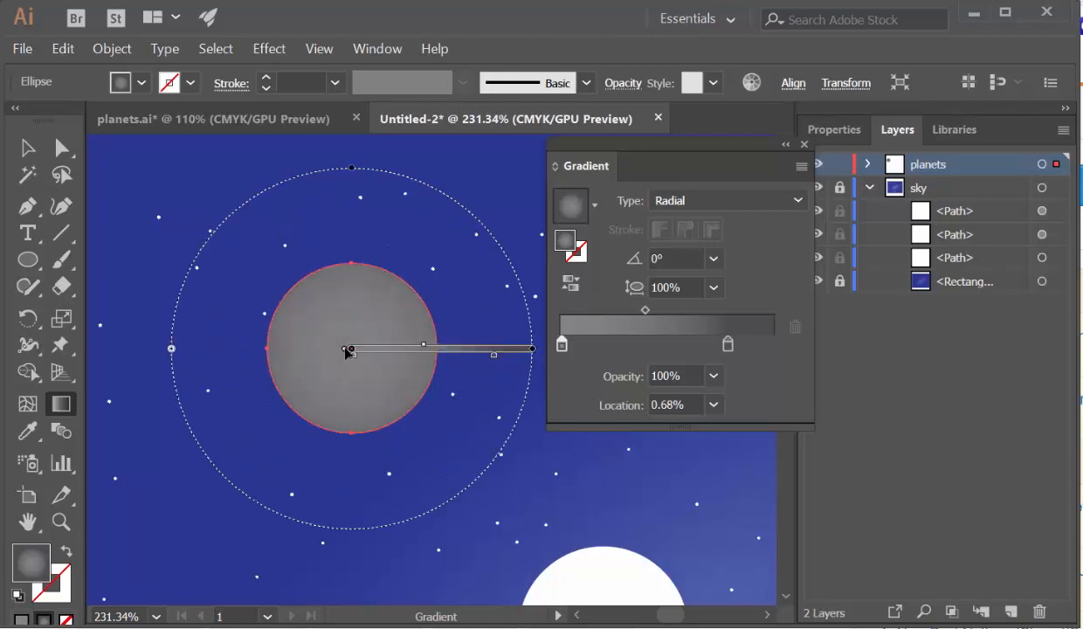
Step: Move the enlarged radial gradient upward so its center sits just above the gray circle's top edge
{"action": "left_click_drag", "start_coordinate": [345, 348], "coordinate": [341, 313]}
{"action": "key", "text": "ctrl+z"}
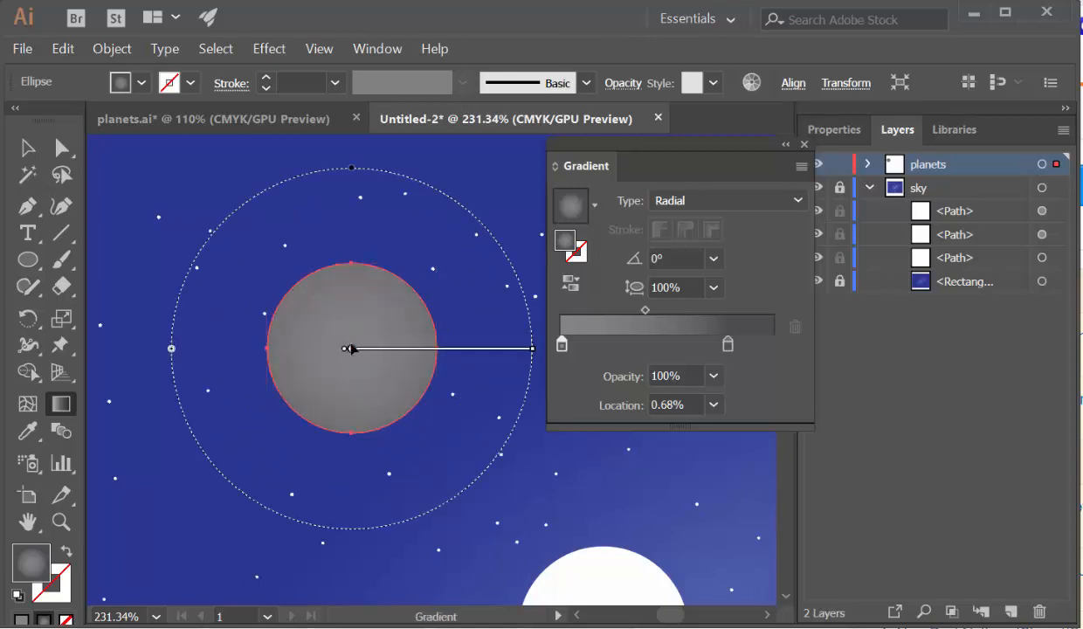
{"action": "left_click_drag", "start_coordinate": [343, 349], "coordinate": [340, 342]}
{"action": "key", "text": "ctrl+z"}
{"action": "mouse_move", "coordinate": [462, 354]}
{"action": "left_click_drag", "start_coordinate": [461, 353], "coordinate": [456, 258]}
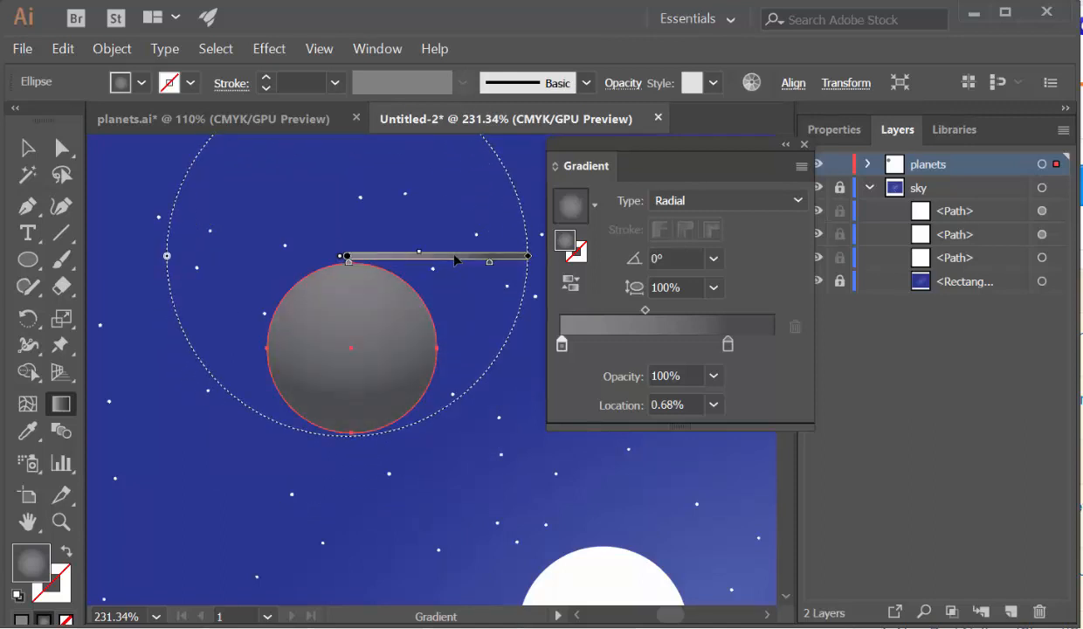
Step: Flatten the gray circle's gradient to a 73.2% aspect ratio and move its center down inside the circle's upper part
{"action": "key", "text": "ctrl+minus"}
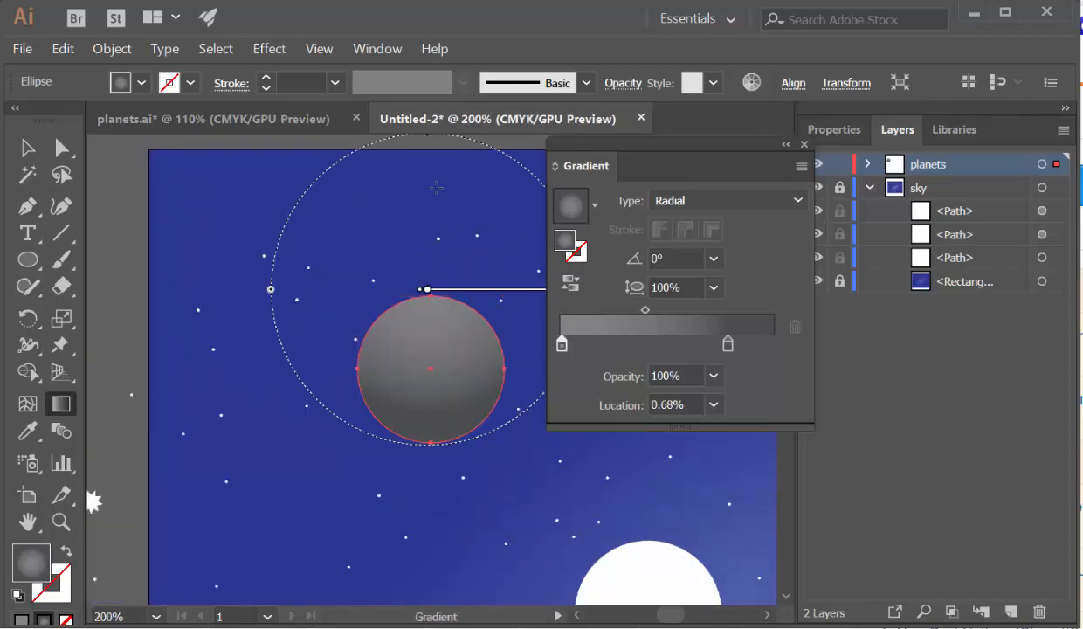
{"action": "key", "text": "space"}
{"action": "left_click_drag", "start_coordinate": [423, 236], "coordinate": [392, 296]}
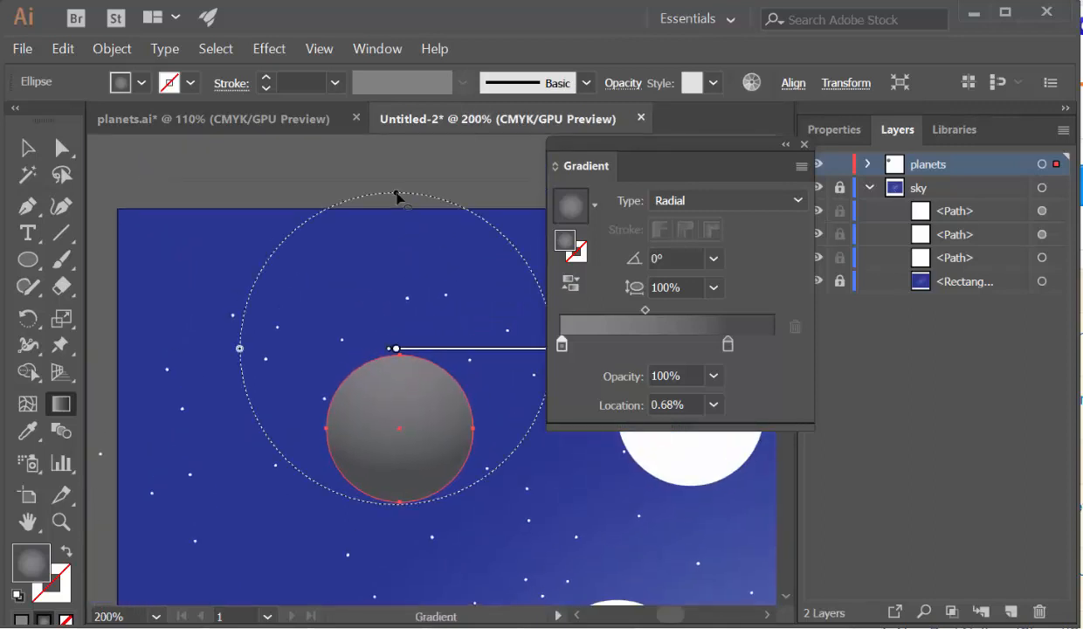
{"action": "left_click_drag", "start_coordinate": [397, 195], "coordinate": [396, 234]}
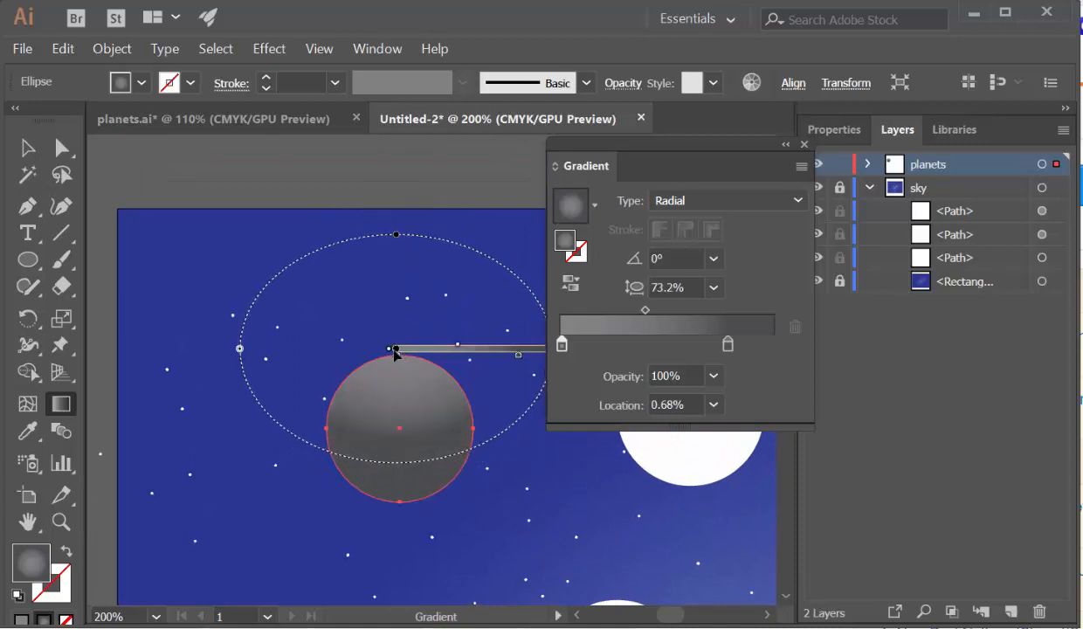
{"action": "left_click_drag", "start_coordinate": [395, 350], "coordinate": [399, 381]}
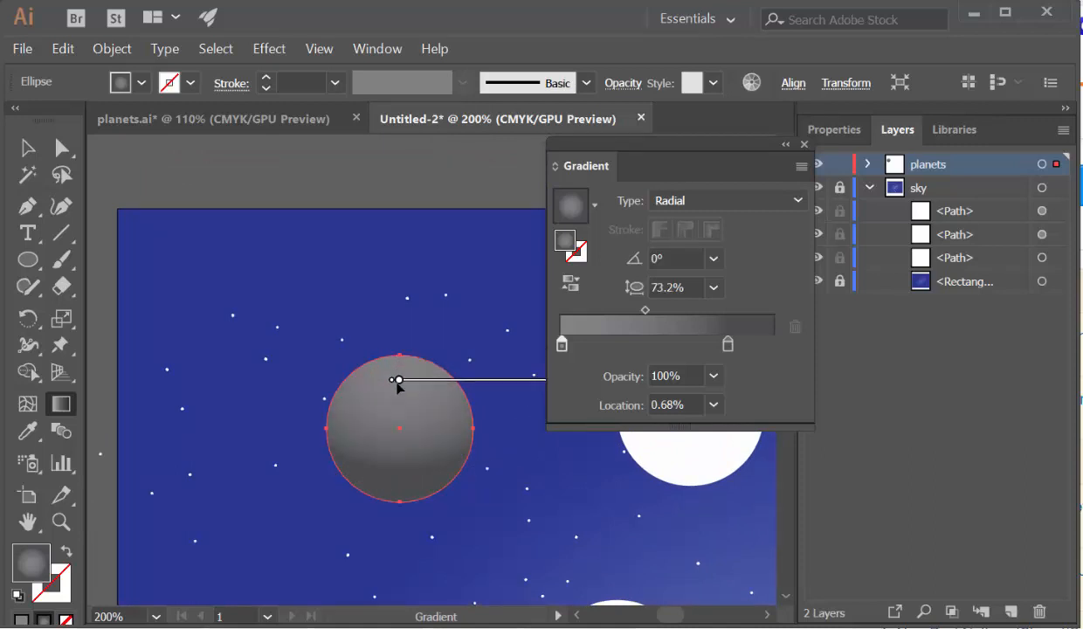
Step: Rotate the gradient to 58.3° with a 65.6% aspect ratio and shift its center beyond the gray circle's upper-left edge
{"action": "left_click_drag", "start_coordinate": [768, 154], "coordinate": [1015, 182]}
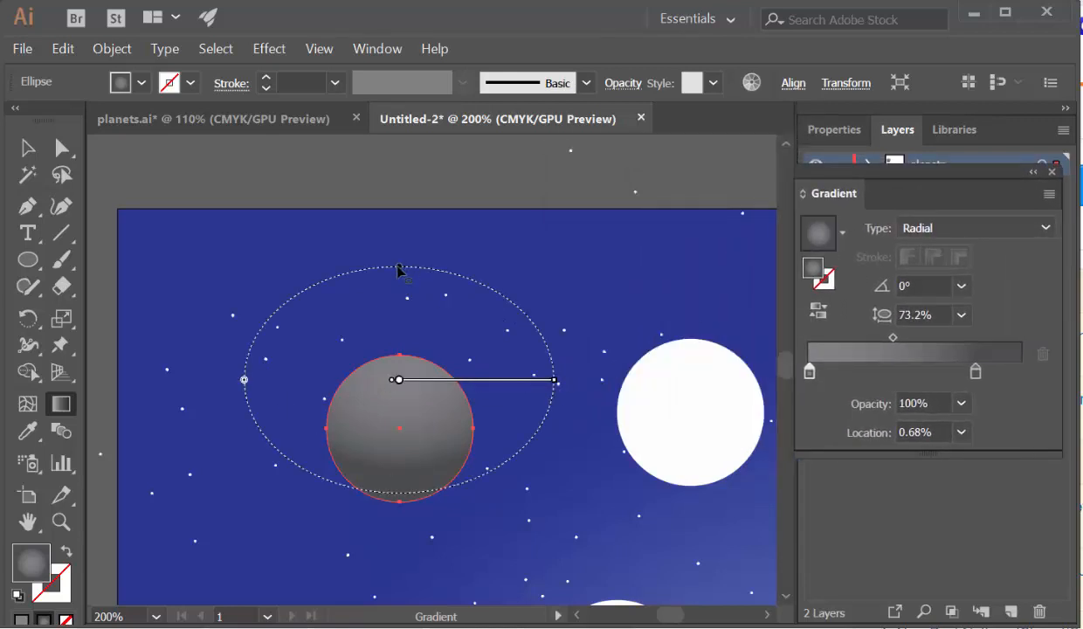
{"action": "mouse_move", "coordinate": [398, 265]}
{"action": "left_mouse_down"}
{"action": "mouse_move", "coordinate": [400, 278]}
{"action": "mouse_move", "coordinate": [358, 287]}
{"action": "mouse_move", "coordinate": [321, 317]}
{"action": "mouse_move", "coordinate": [324, 333]}
{"action": "left_mouse_up"}
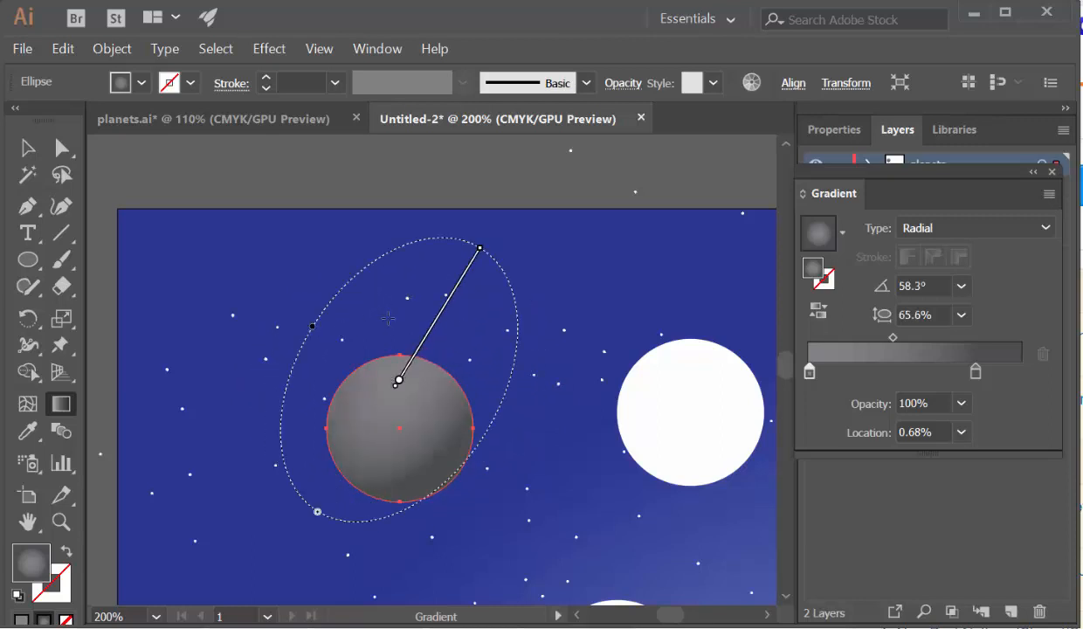
{"action": "left_click", "coordinate": [234, 323]}
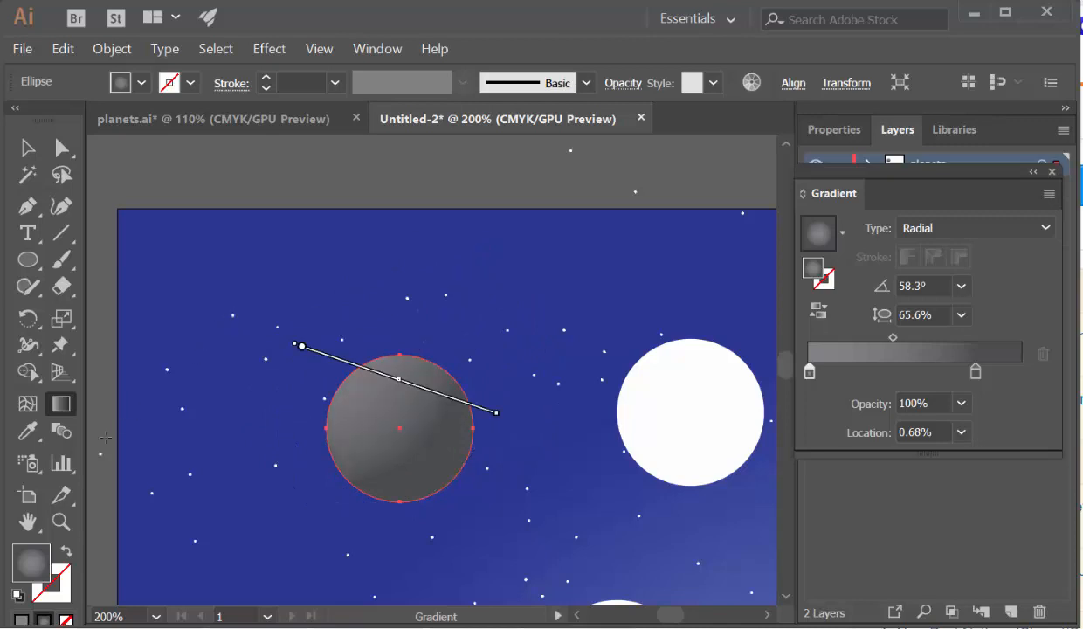
{"action": "double_click", "coordinate": [28, 522]}
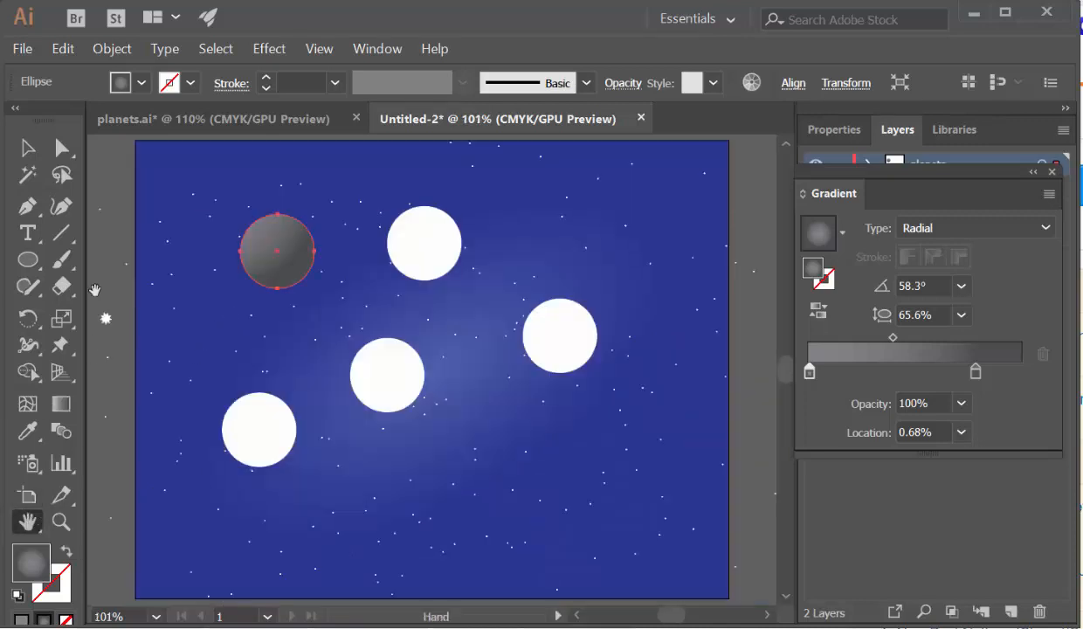
{"action": "left_click", "coordinate": [27, 147]}
{"action": "left_click", "coordinate": [188, 240]}
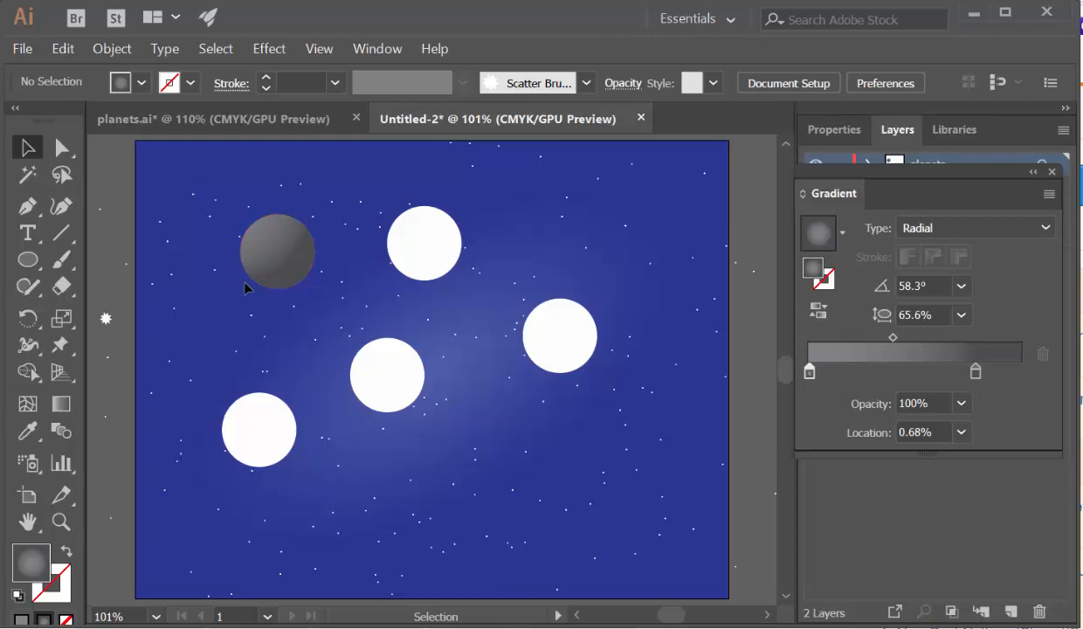
Step: Select the white circle beside the gray one and switch to Chrome to search Google for planets
{"action": "left_click", "coordinate": [437, 268]}
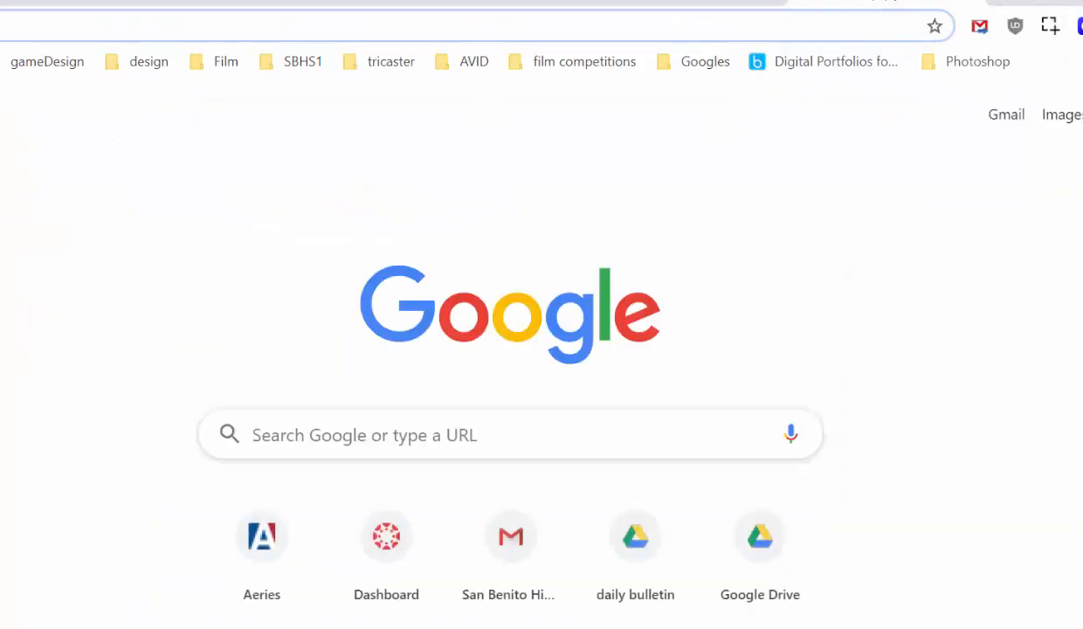
{"action": "key", "text": "super+Down"}
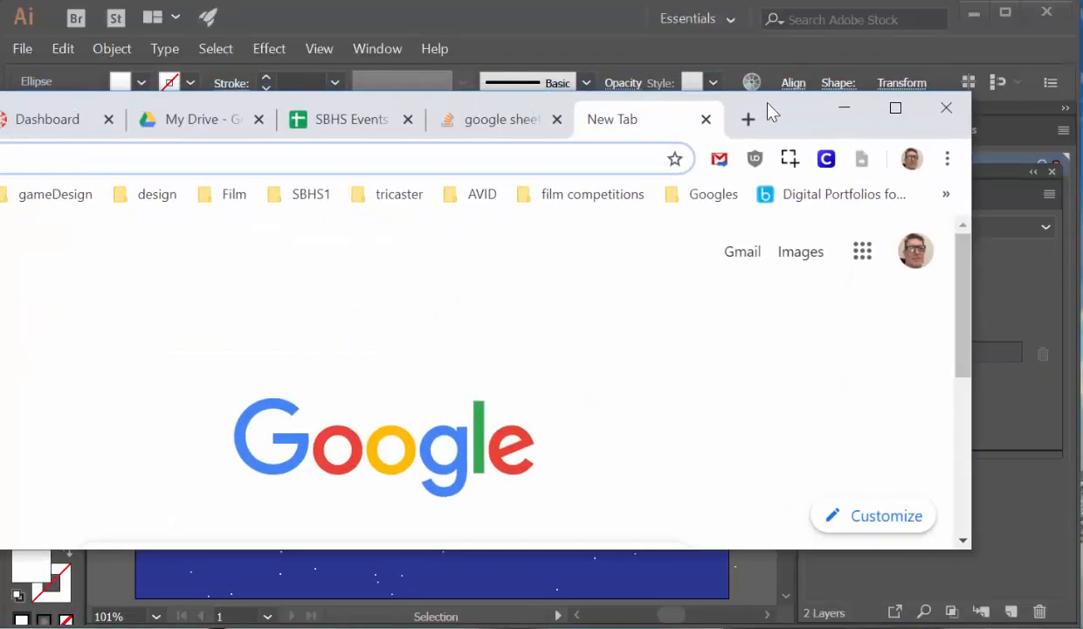
{"action": "left_click_drag", "start_coordinate": [768, 102], "coordinate": [961, 32]}
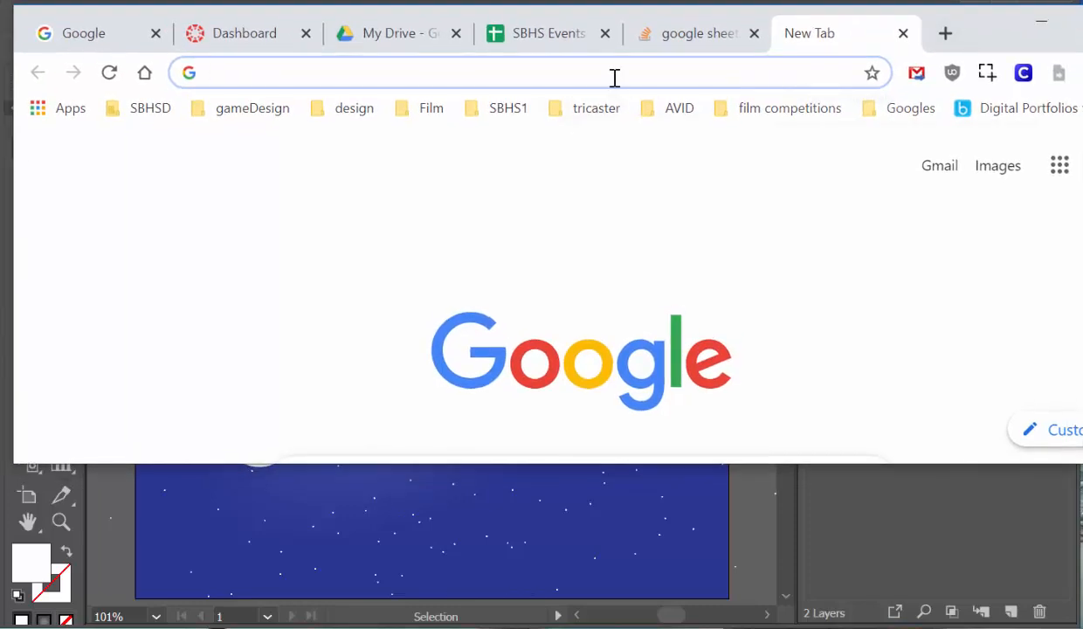
{"action": "type", "text": "PLA"}
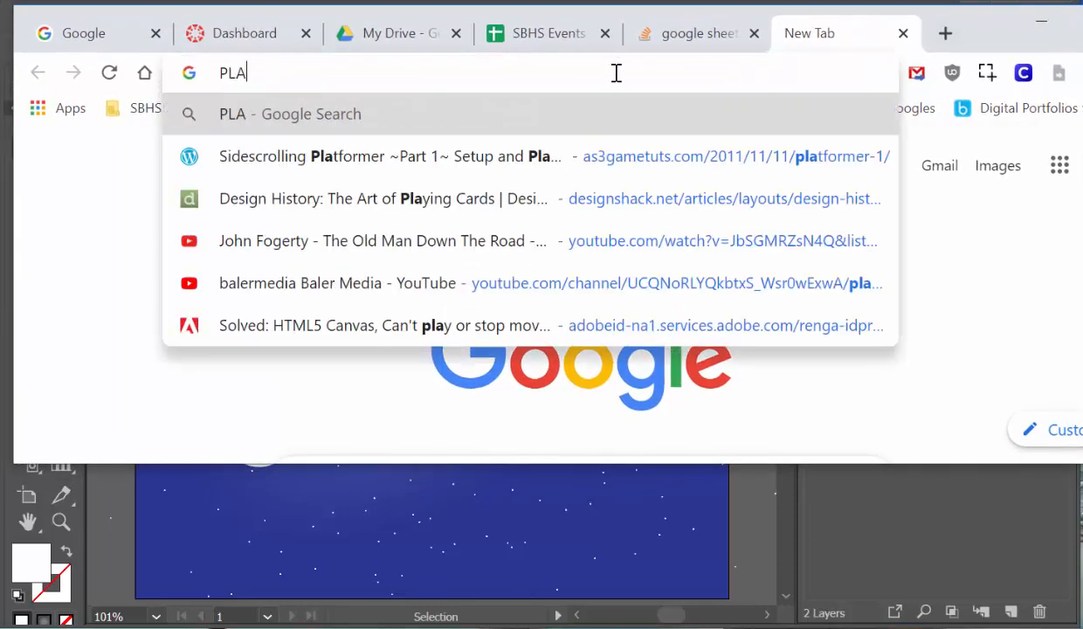
{"action": "key", "text": "BackSpace"}
{"action": "type", "text": "ANETR"}
{"action": "key", "text": "BackSpace"}
{"action": "type", "text": "S"}
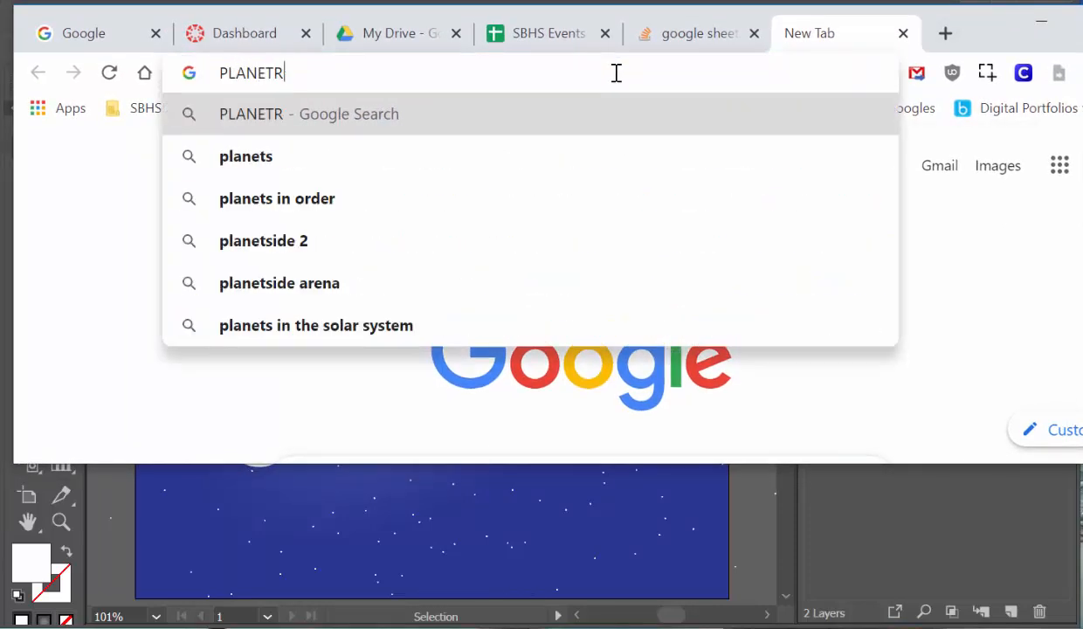
{"action": "key", "text": "Return"}
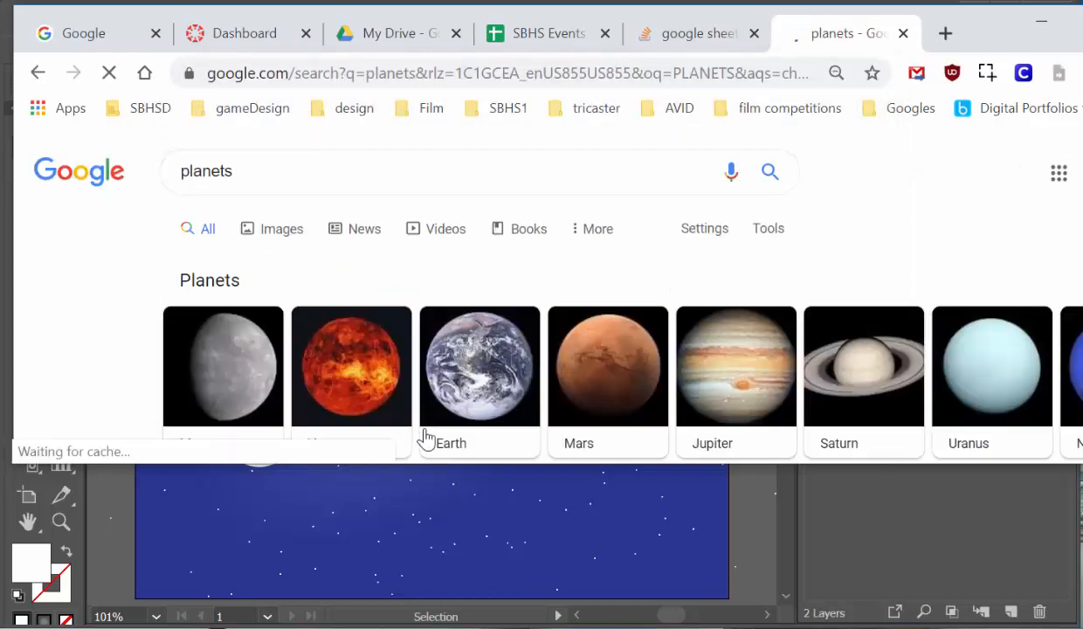
Step: Resize the Chrome window to examine the planet pictures and return to Illustrator
{"action": "left_click_drag", "start_coordinate": [410, 474], "coordinate": [398, 627]}
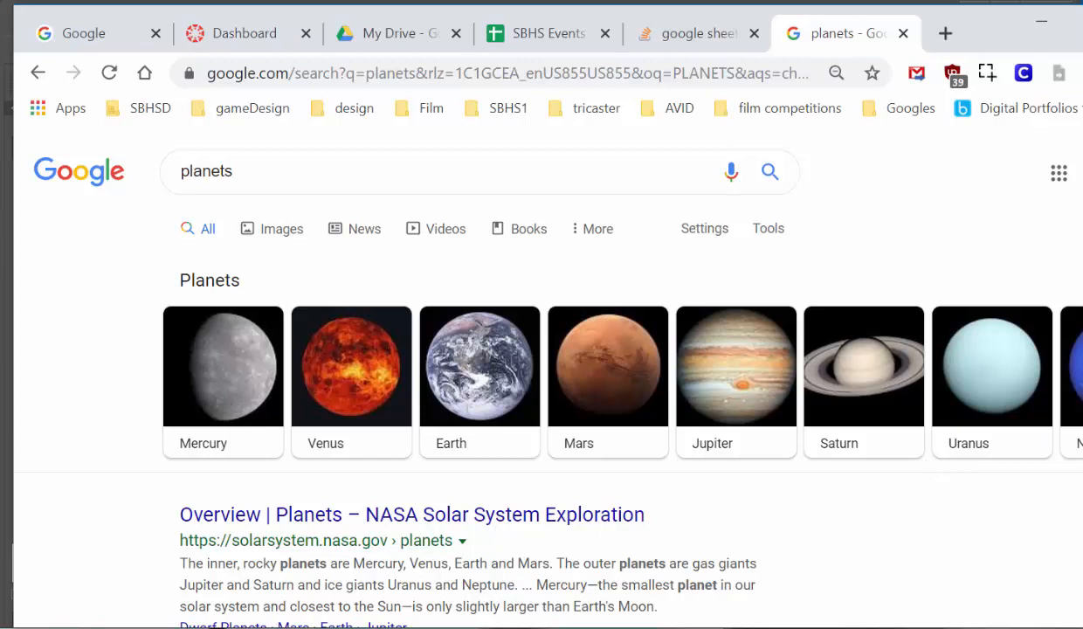
{"action": "left_click_drag", "start_coordinate": [1082, 435], "coordinate": [1071, 435]}
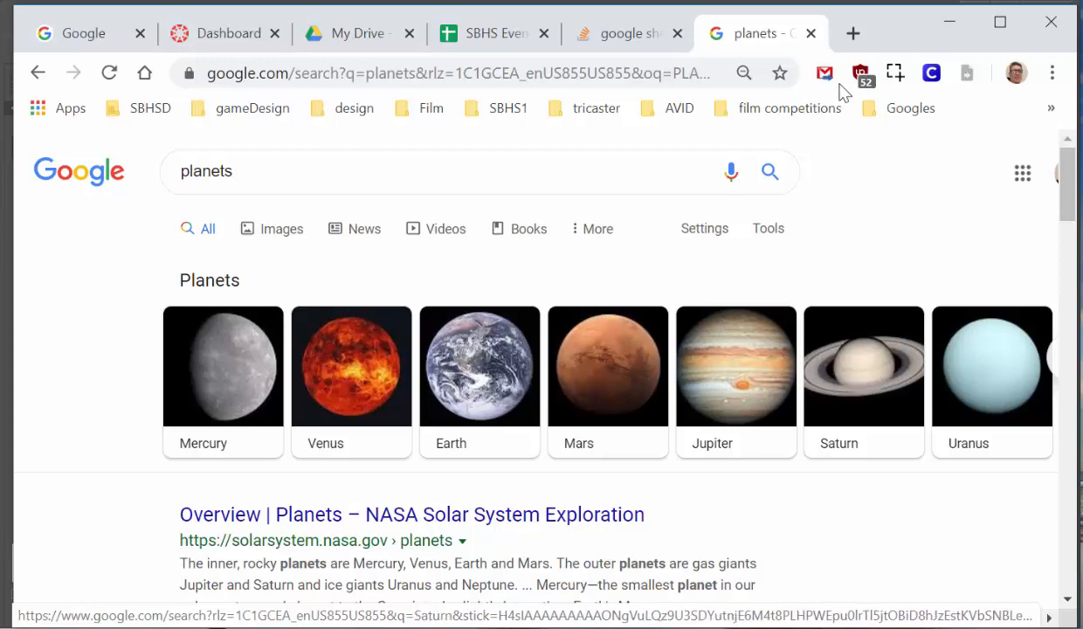
{"action": "left_click", "coordinate": [950, 24]}
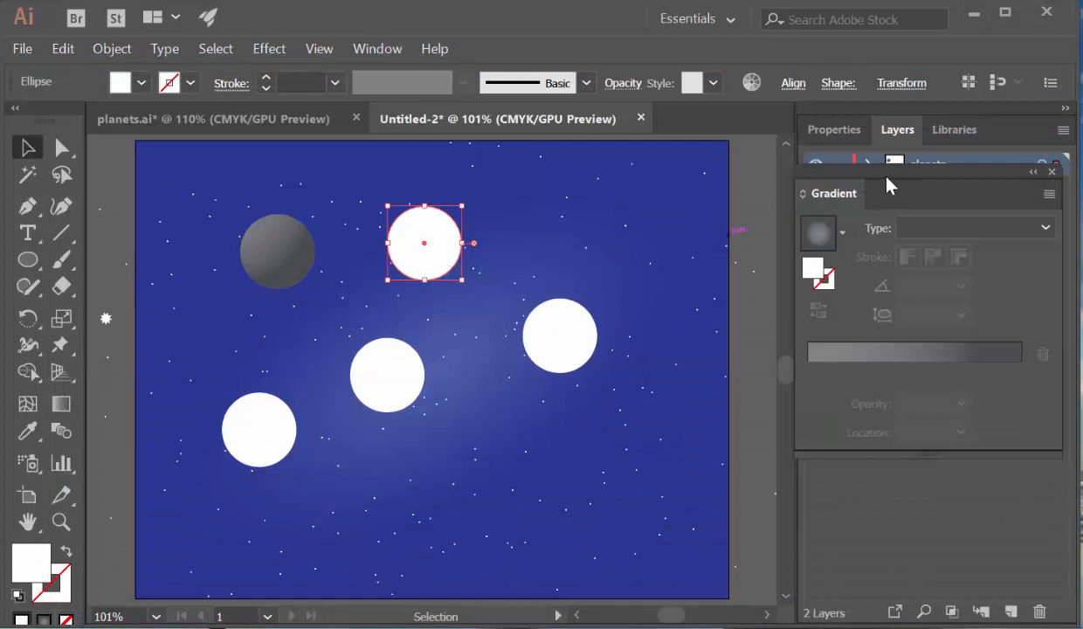
Step: Fill the selected white circle with the White, Black gradient preset and set its type to Radial
{"action": "left_click_drag", "start_coordinate": [886, 193], "coordinate": [677, 196]}
{"action": "left_click", "coordinate": [635, 223]}
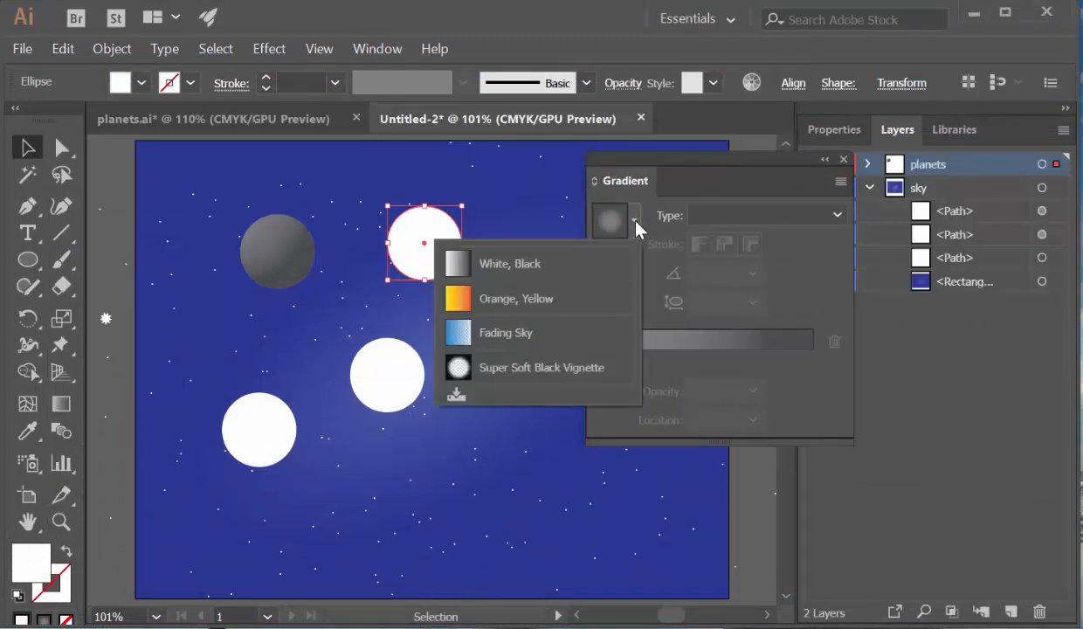
{"action": "left_click", "coordinate": [484, 266]}
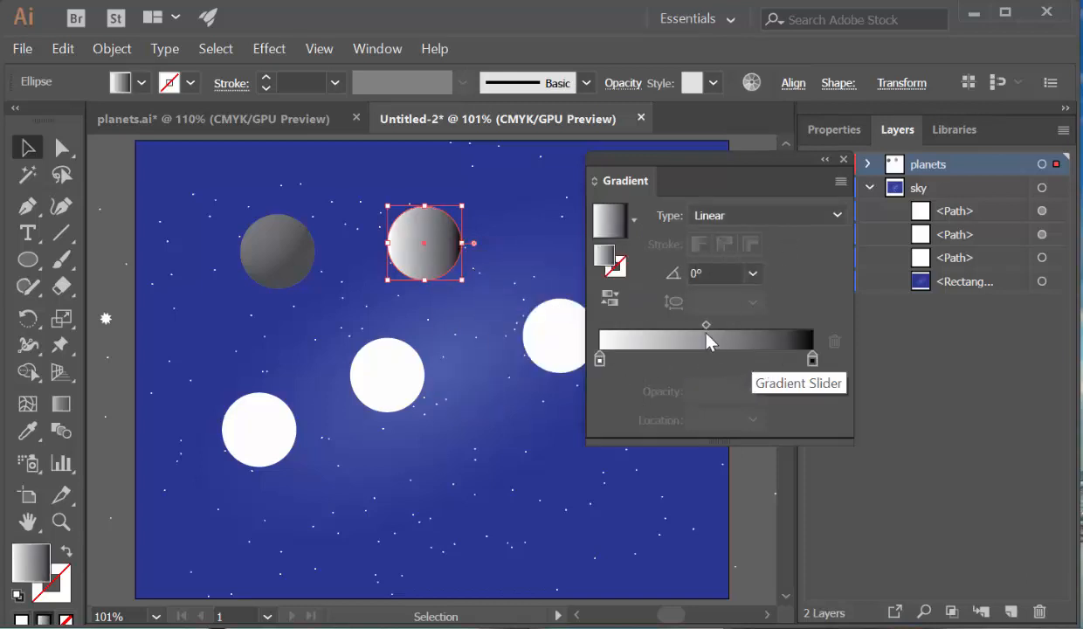
{"action": "left_click", "coordinate": [773, 219]}
{"action": "left_click", "coordinate": [772, 234]}
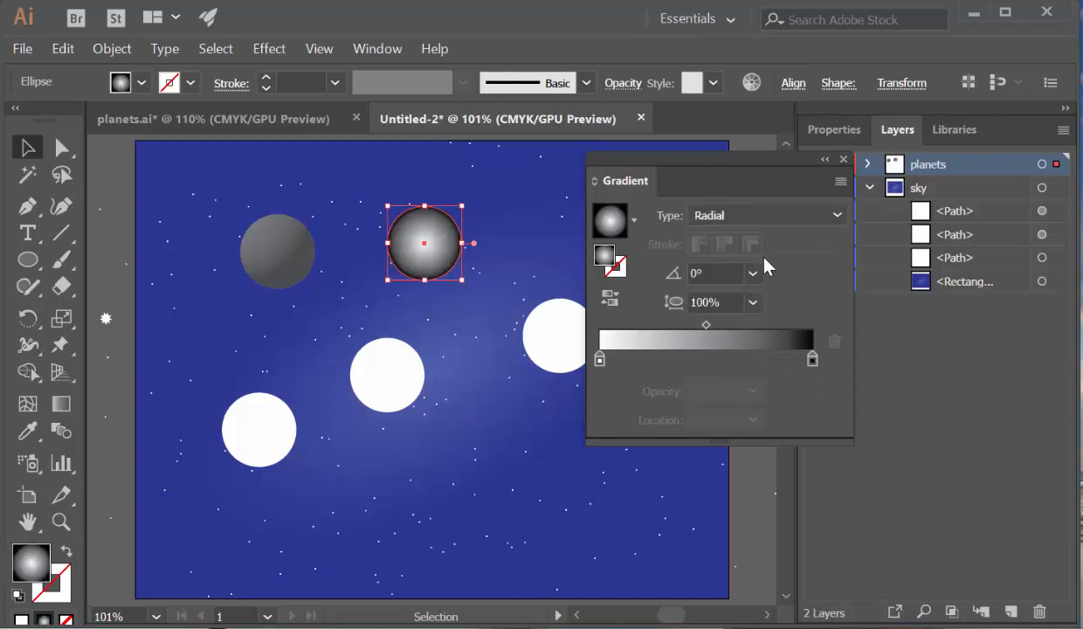
Step: Add six intermediate color stops between the white and black ends of the second circle's radial gradient
{"action": "left_click", "coordinate": [661, 360]}
{"action": "left_click", "coordinate": [700, 360]}
{"action": "left_click", "coordinate": [738, 360]}
{"action": "left_click", "coordinate": [768, 359]}
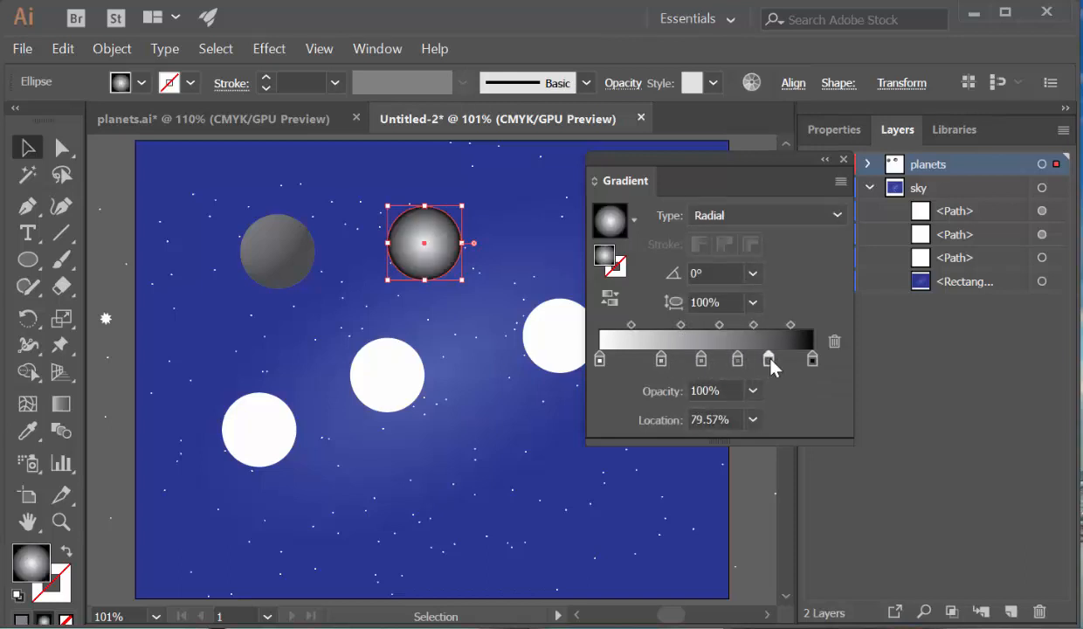
{"action": "left_click", "coordinate": [644, 360]}
{"action": "left_click_drag", "start_coordinate": [643, 360], "coordinate": [630, 360]}
{"action": "left_click", "coordinate": [661, 359]}
{"action": "left_click", "coordinate": [783, 360]}
Step: Switch the first stop of the second circle's radial gradient to HSB and color it dark red, about H 9, S 79, B 66
{"action": "left_click", "coordinate": [599, 360]}
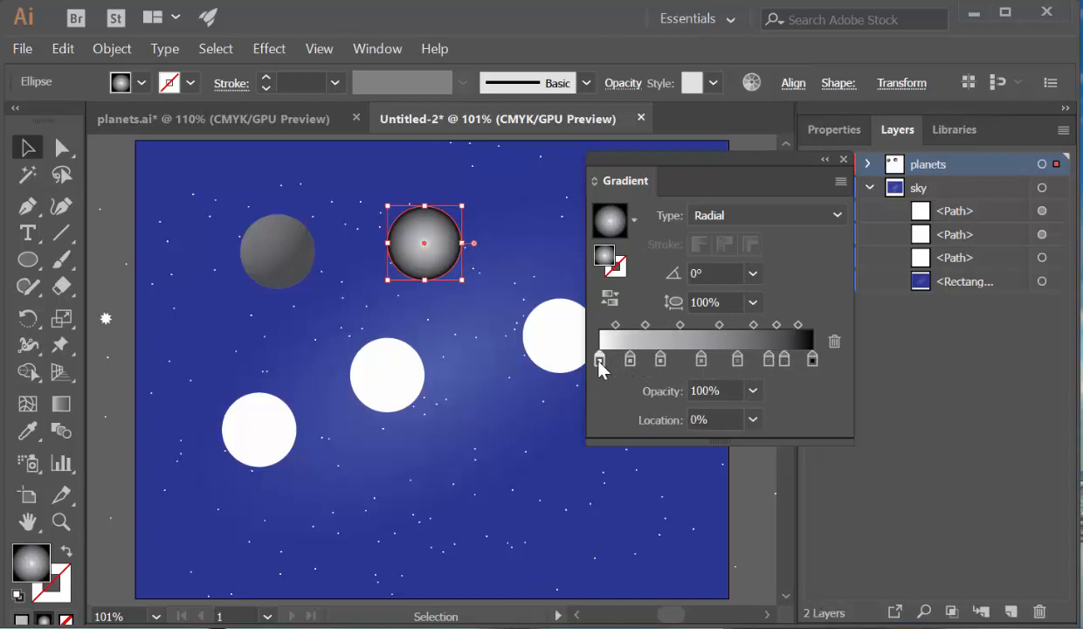
{"action": "double_click", "coordinate": [600, 360]}
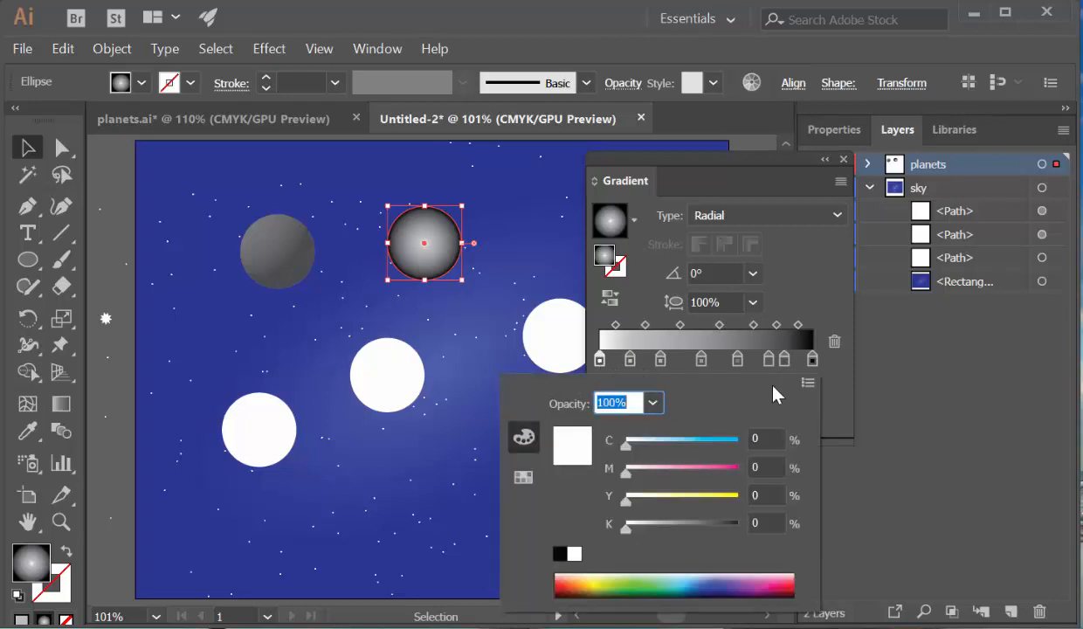
{"action": "left_click", "coordinate": [808, 382]}
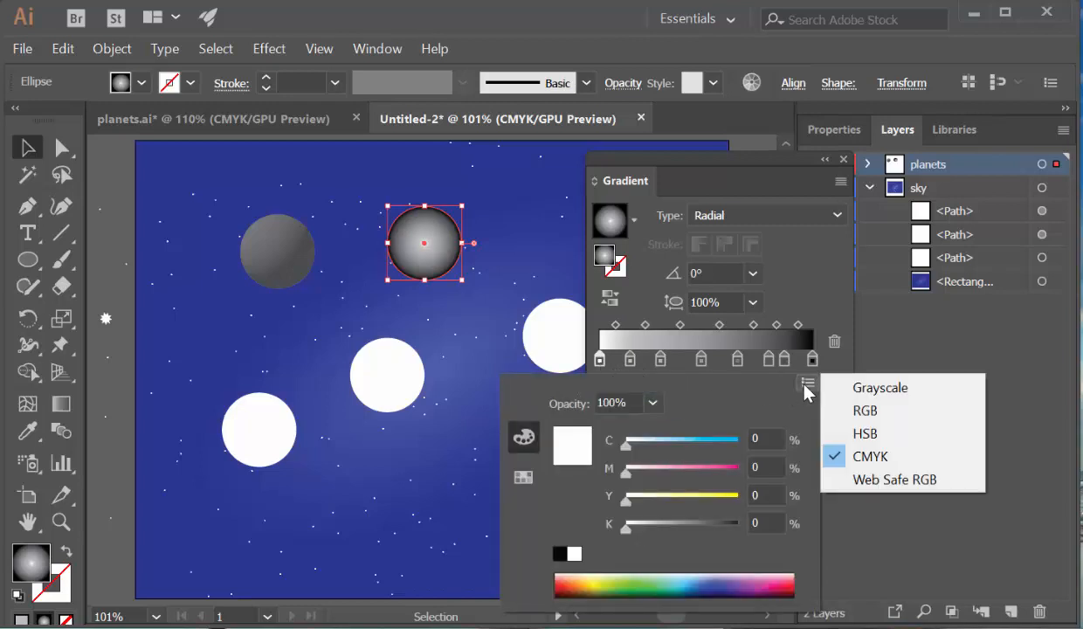
{"action": "left_click", "coordinate": [848, 443]}
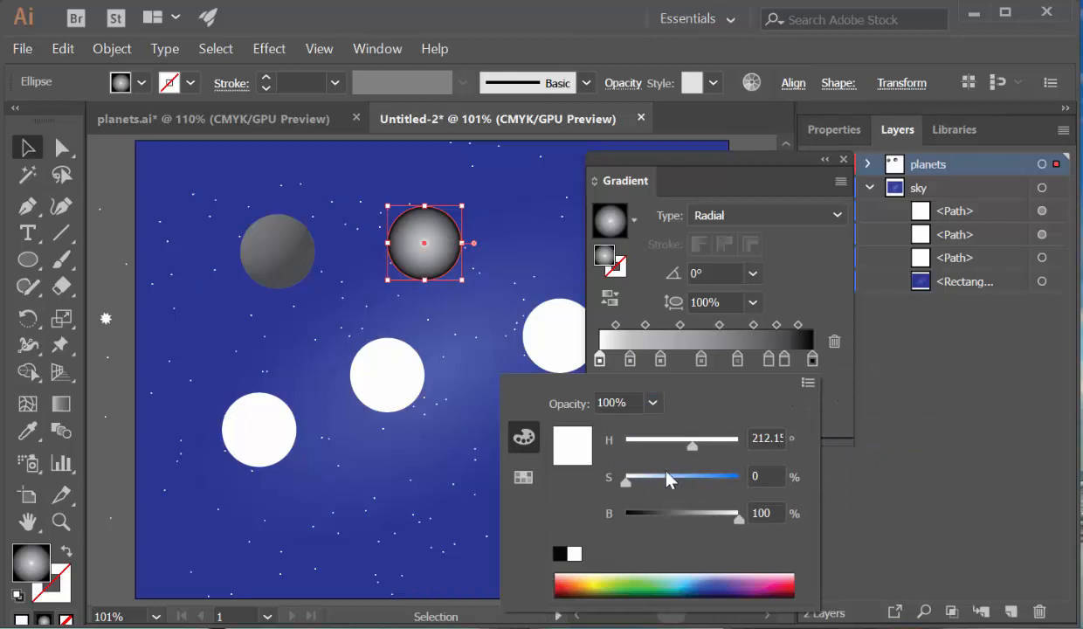
{"action": "left_click_drag", "start_coordinate": [579, 583], "coordinate": [563, 580]}
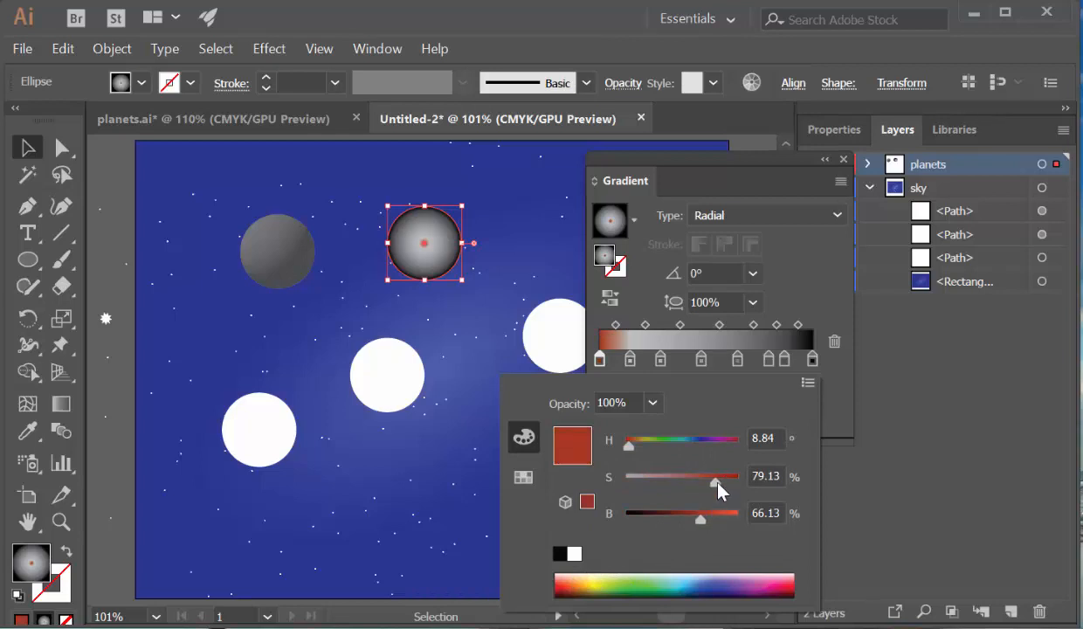
Step: Switch the second gradient stop to HSB and color it bright yellow, about H 52, S 96, B 99
{"action": "left_click", "coordinate": [630, 359]}
{"action": "left_click", "coordinate": [630, 359]}
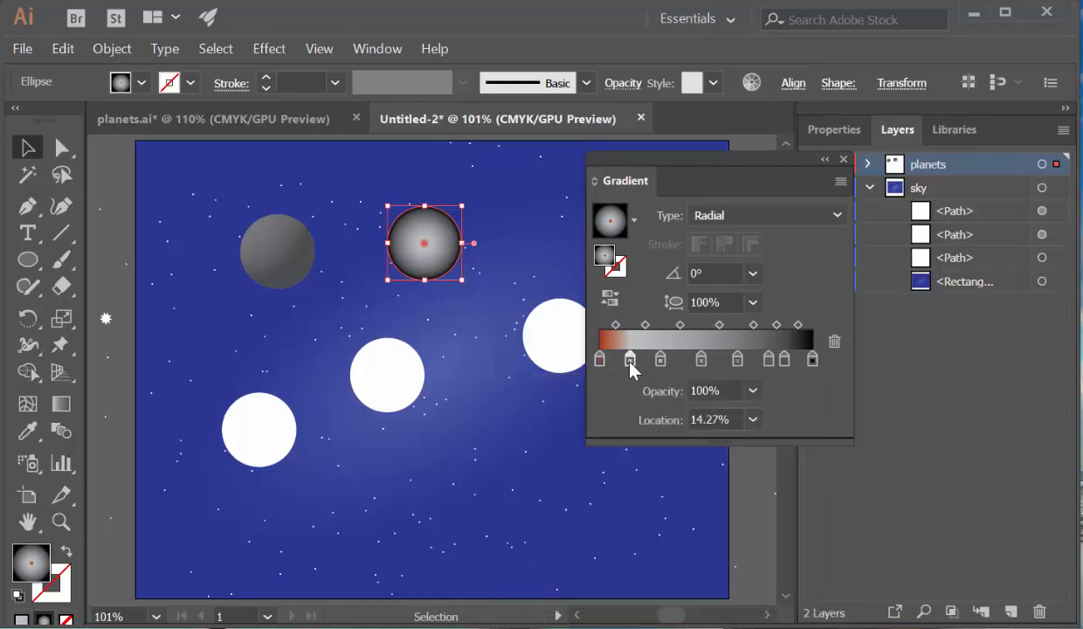
{"action": "double_click", "coordinate": [630, 360]}
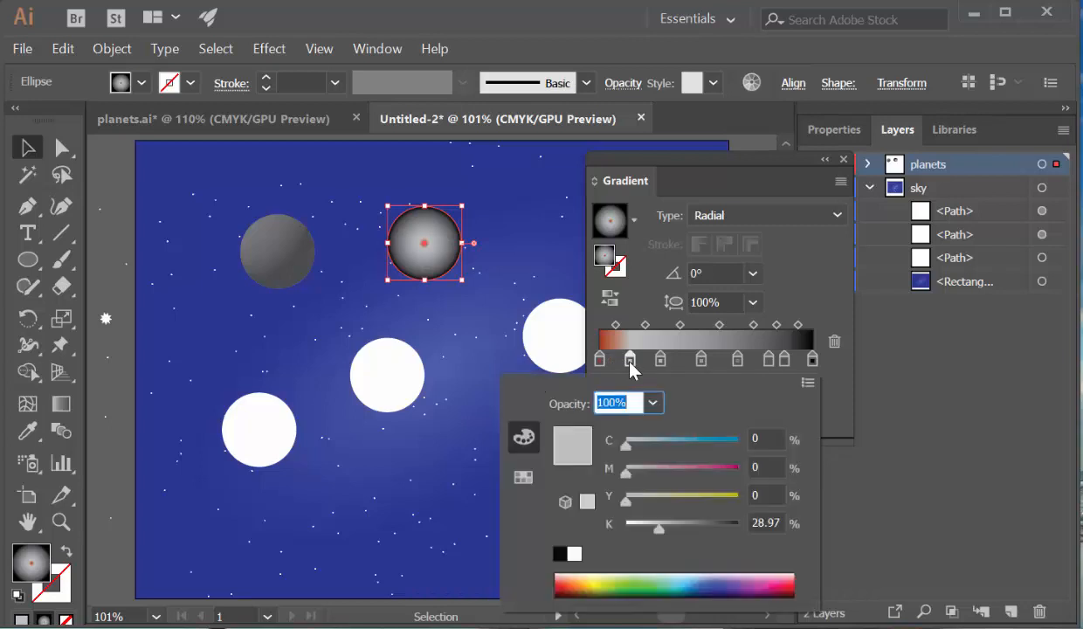
{"action": "left_click", "coordinate": [808, 382]}
{"action": "left_click", "coordinate": [860, 433]}
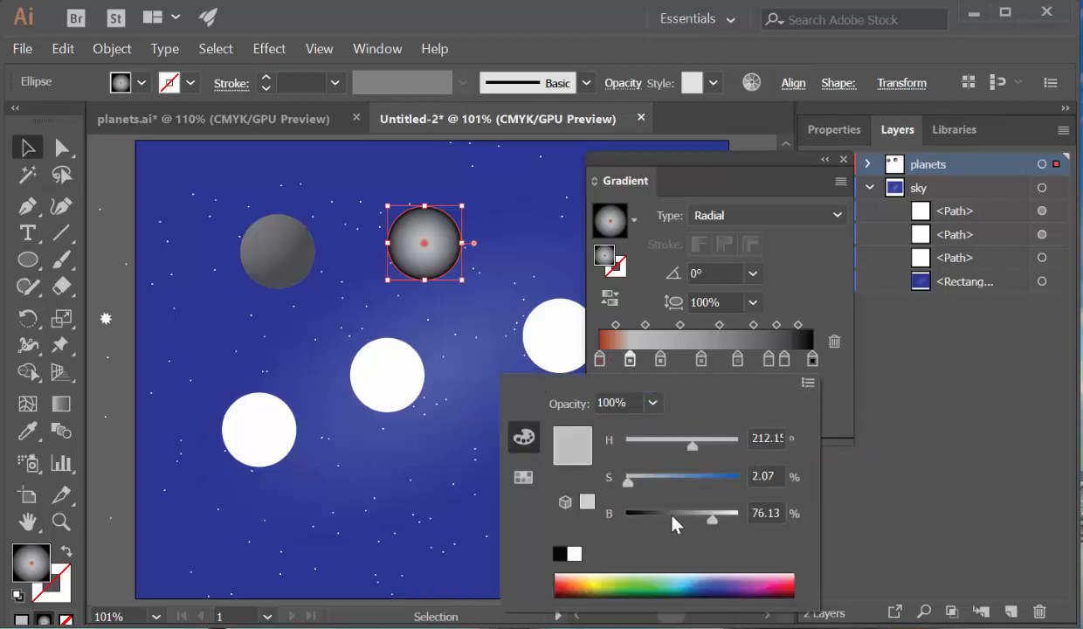
{"action": "left_click", "coordinate": [587, 580]}
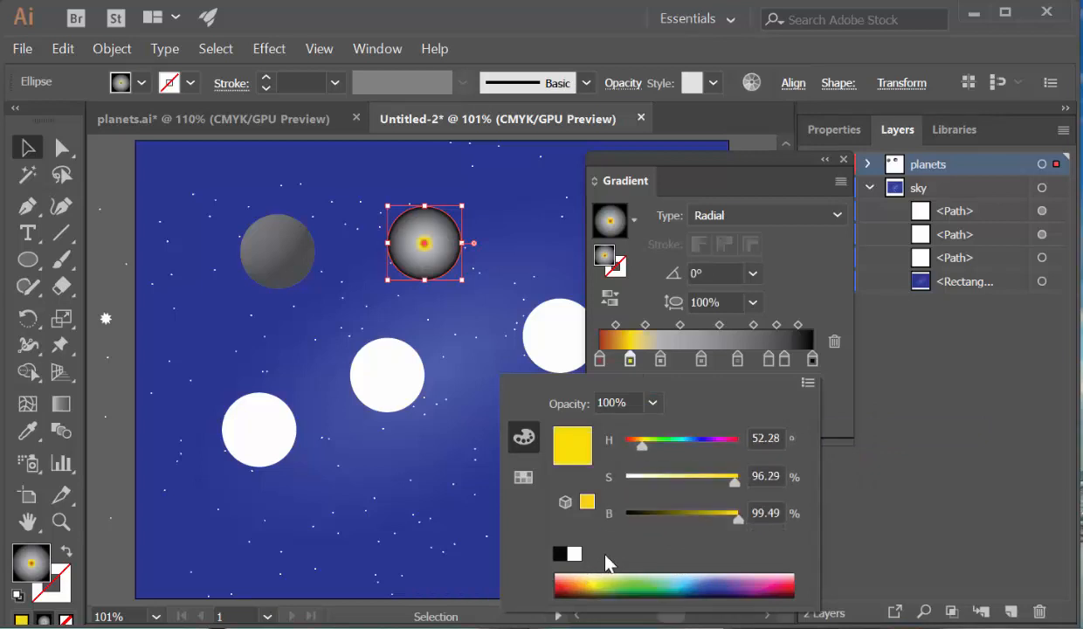
Step: Switch the third gradient stop to HSB and color it burnt orange, about H 17, S 80, B 75
{"action": "left_click", "coordinate": [660, 360]}
{"action": "double_click", "coordinate": [660, 361]}
{"action": "left_click", "coordinate": [808, 383]}
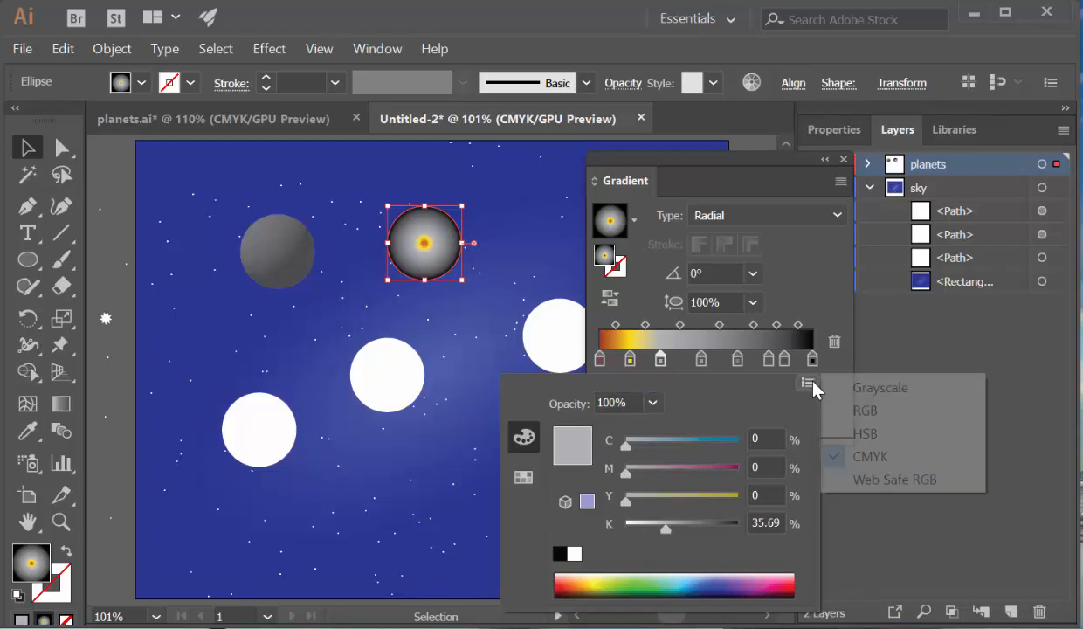
{"action": "left_click", "coordinate": [860, 433]}
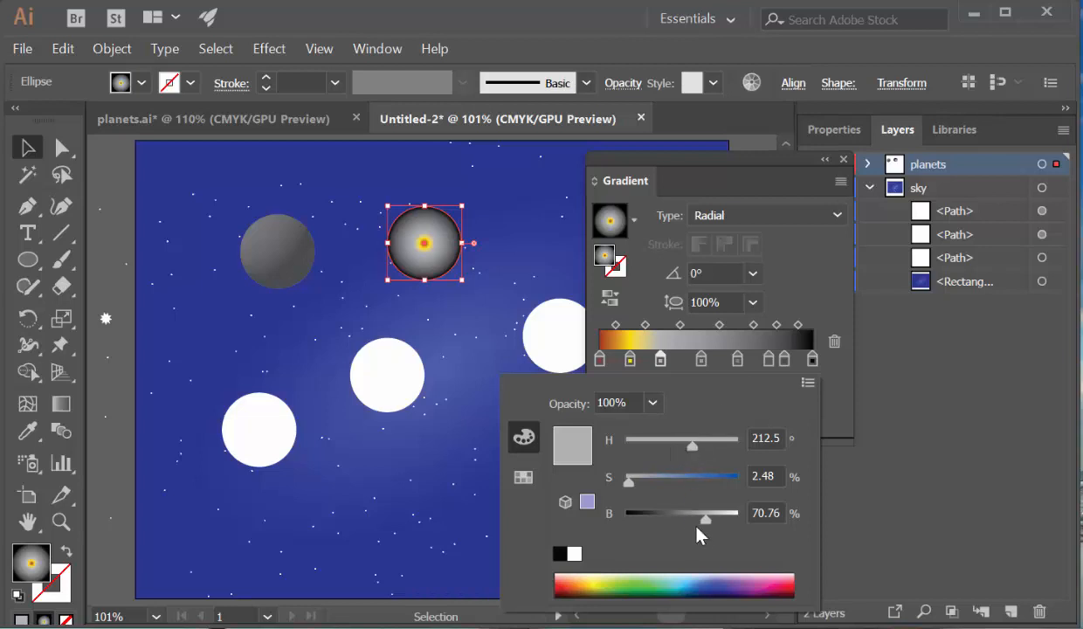
{"action": "left_click", "coordinate": [573, 583]}
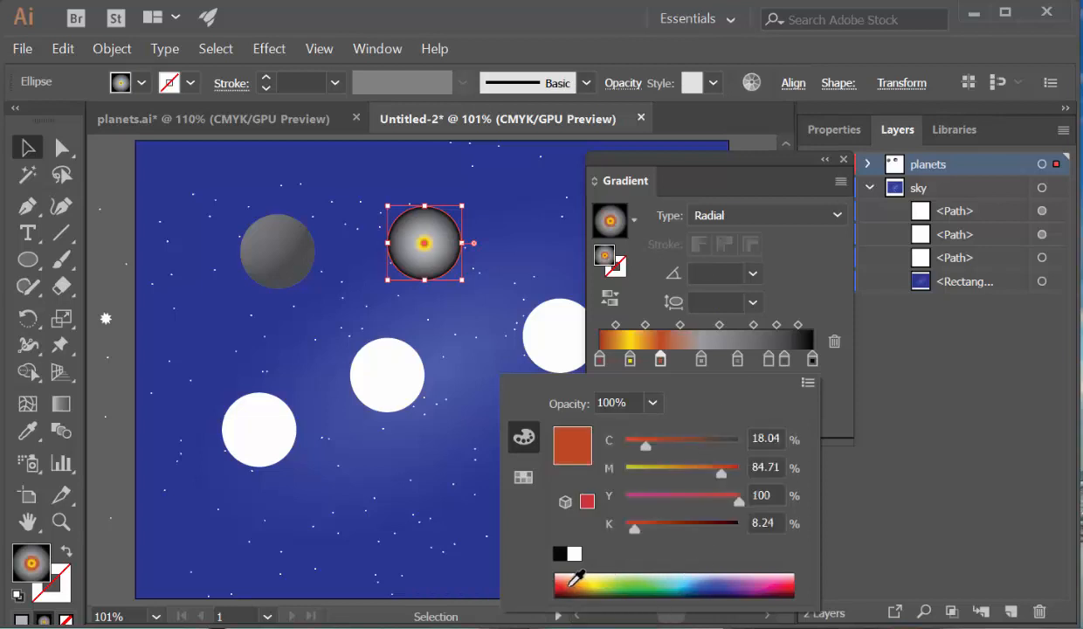
{"action": "left_click", "coordinate": [573, 582], "text": "shift"}
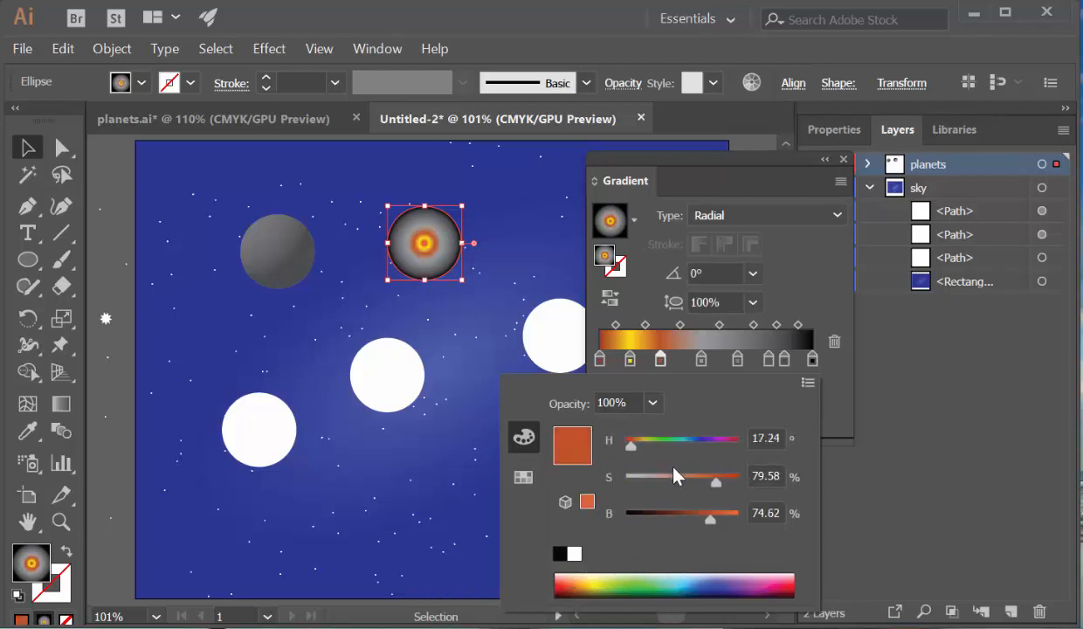
Step: Switch the fourth gradient stop to HSB and color it pale yellow, about hue 54 and brightness 100, with saturation at 44%
{"action": "left_click", "coordinate": [702, 359]}
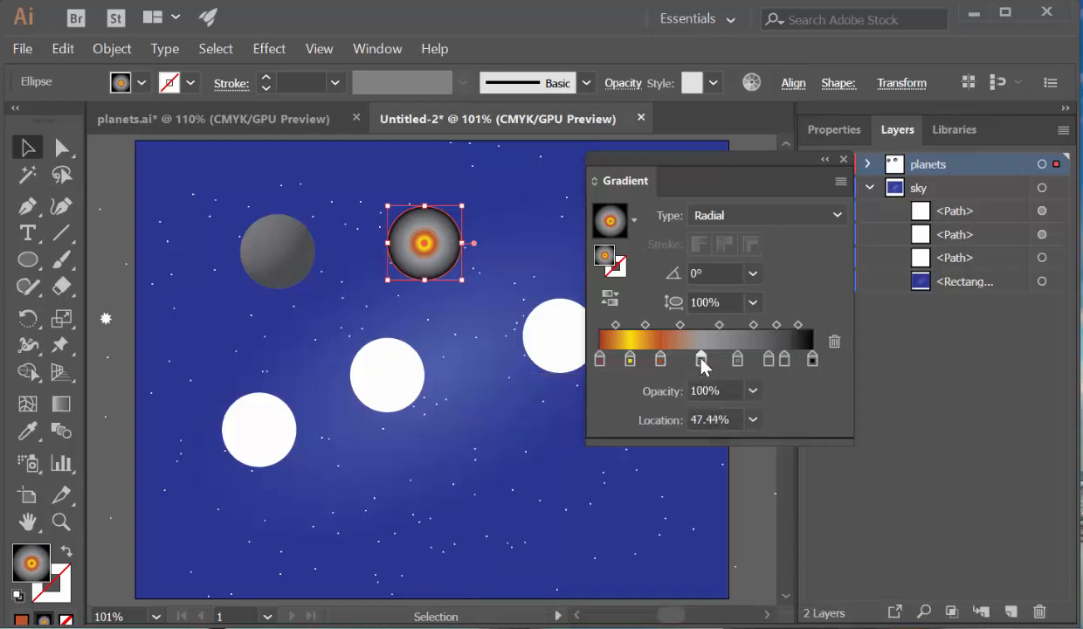
{"action": "double_click", "coordinate": [701, 359]}
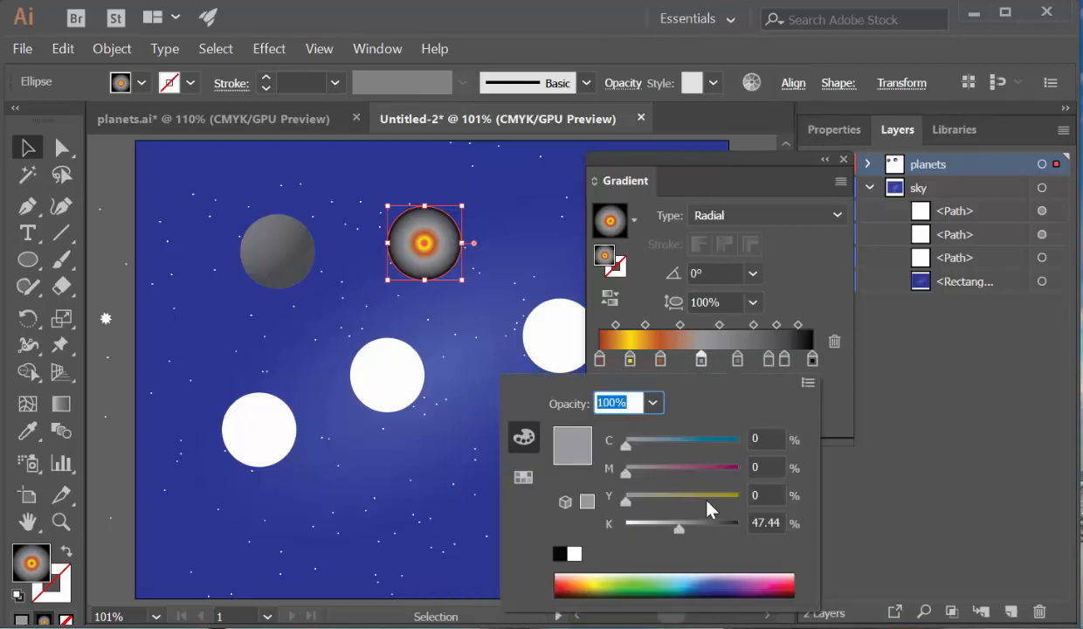
{"action": "left_click", "coordinate": [809, 383]}
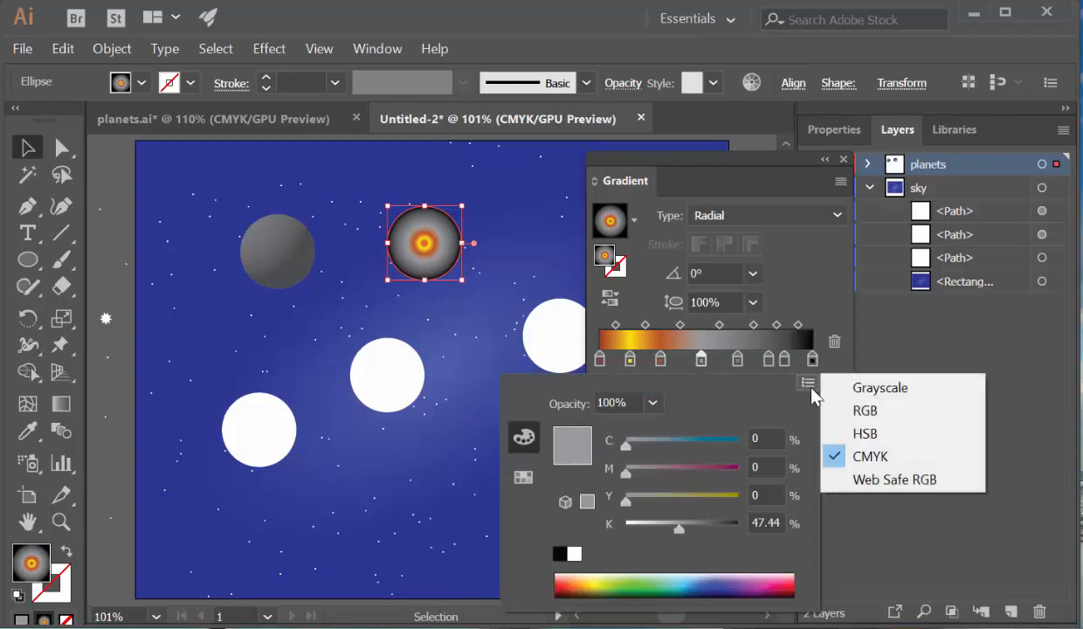
{"action": "left_click", "coordinate": [845, 435]}
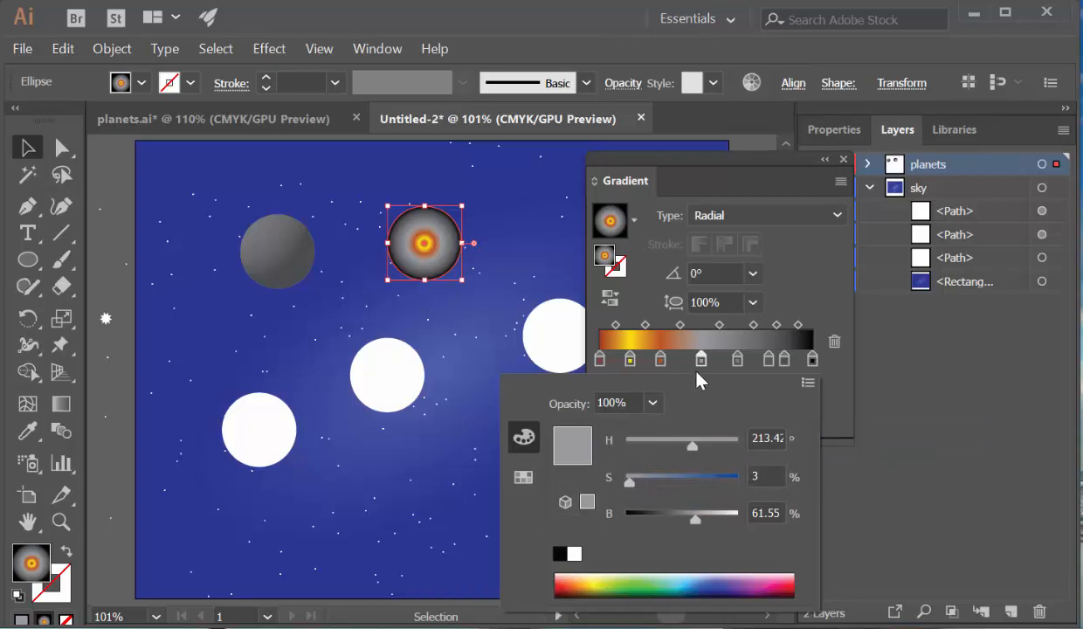
{"action": "left_click", "coordinate": [592, 578]}
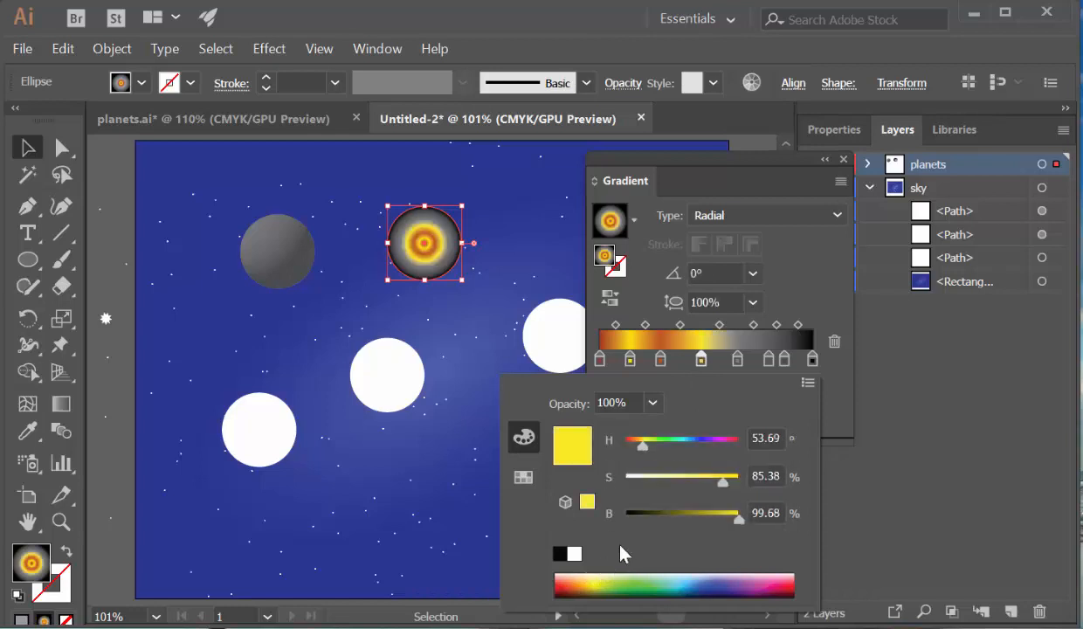
{"action": "left_click_drag", "start_coordinate": [723, 483], "coordinate": [675, 479]}
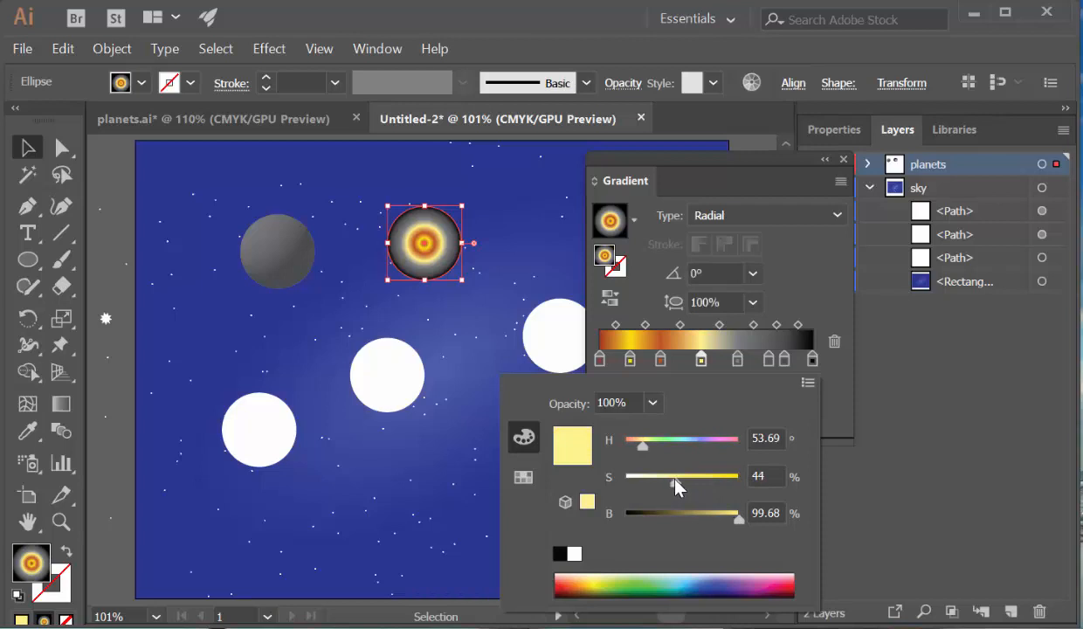
Step: Shift the midpoint between the burnt orange and pale yellow stops to about 40%
{"action": "left_click", "coordinate": [700, 357]}
{"action": "left_click", "coordinate": [682, 326]}
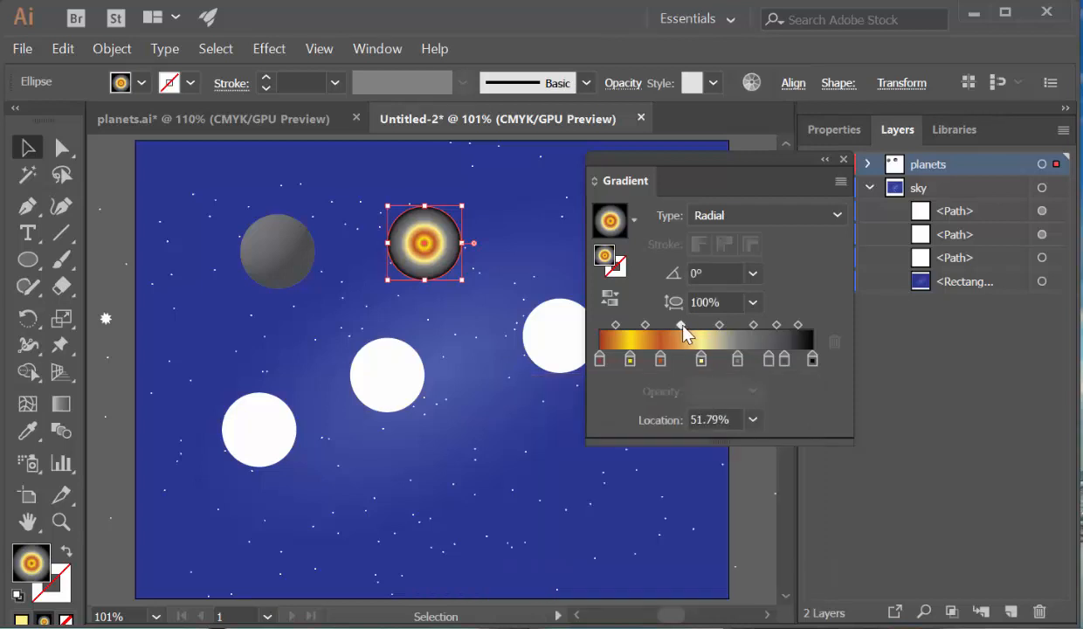
{"action": "mouse_move", "coordinate": [683, 328]}
{"action": "left_mouse_down"}
{"action": "mouse_move", "coordinate": [664, 325]}
{"action": "mouse_move", "coordinate": [676, 326]}
{"action": "left_mouse_up"}
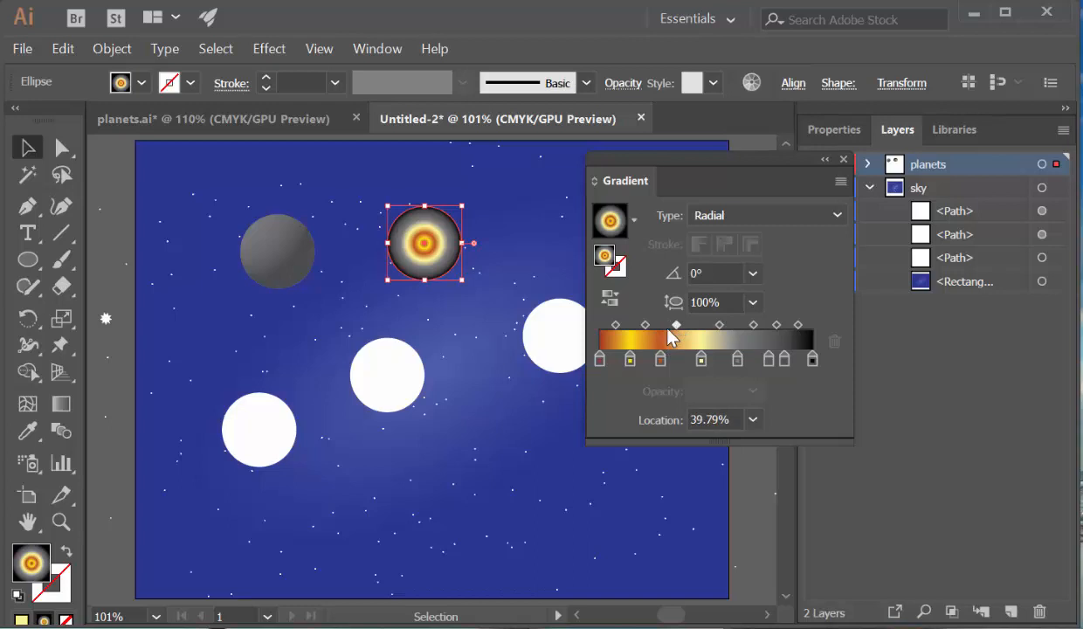
Step: Switch the fifth gradient stop to HSB and color it muted terracotta, about hue 14, with saturation 64% and brightness 74%
{"action": "double_click", "coordinate": [738, 362]}
{"action": "double_click", "coordinate": [740, 363]}
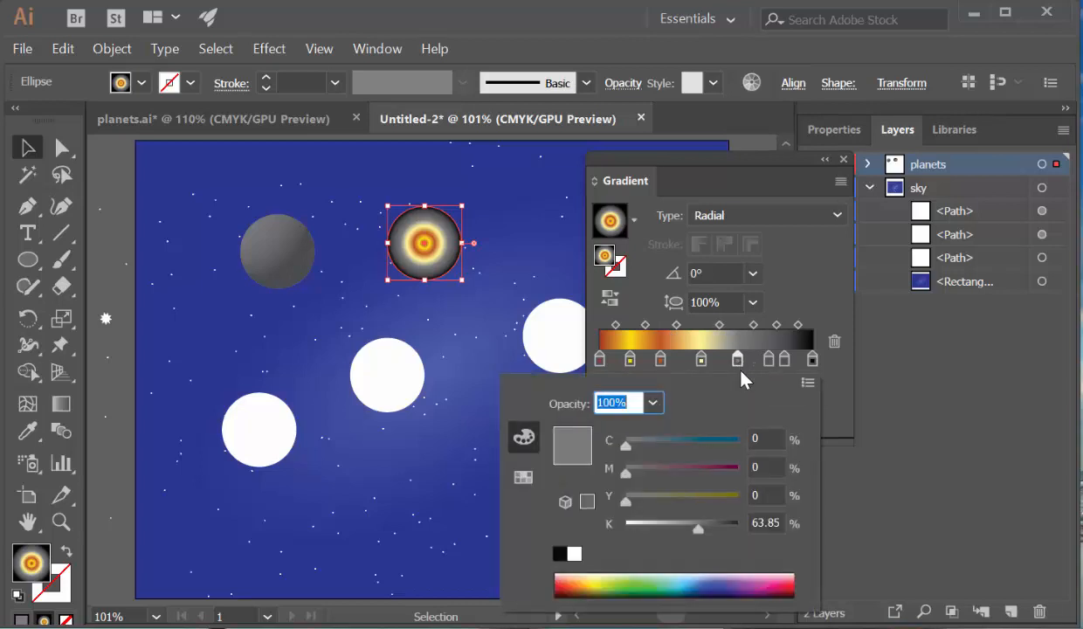
{"action": "left_click", "coordinate": [808, 383]}
{"action": "left_click", "coordinate": [865, 433]}
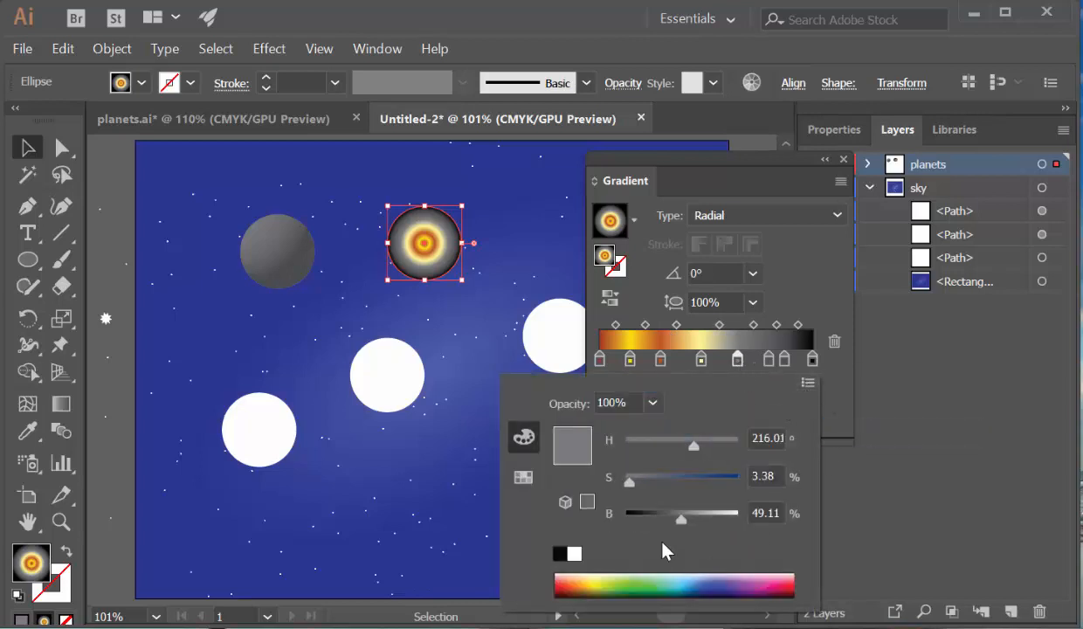
{"action": "left_click", "coordinate": [573, 583]}
{"action": "left_click_drag", "start_coordinate": [572, 585], "coordinate": [570, 584]}
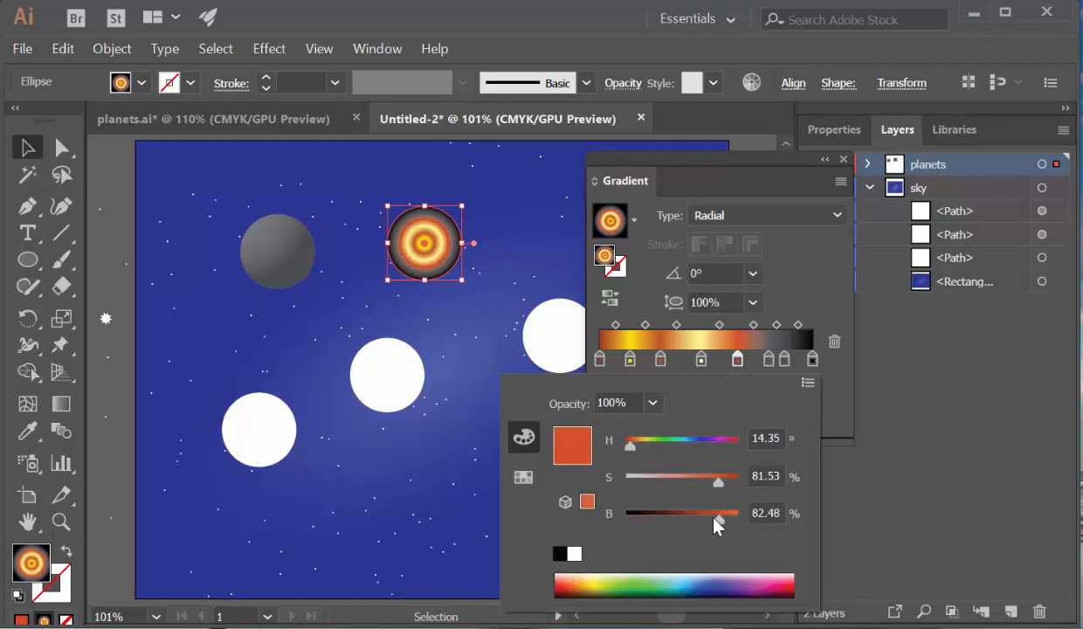
{"action": "left_click_drag", "start_coordinate": [718, 517], "coordinate": [698, 483]}
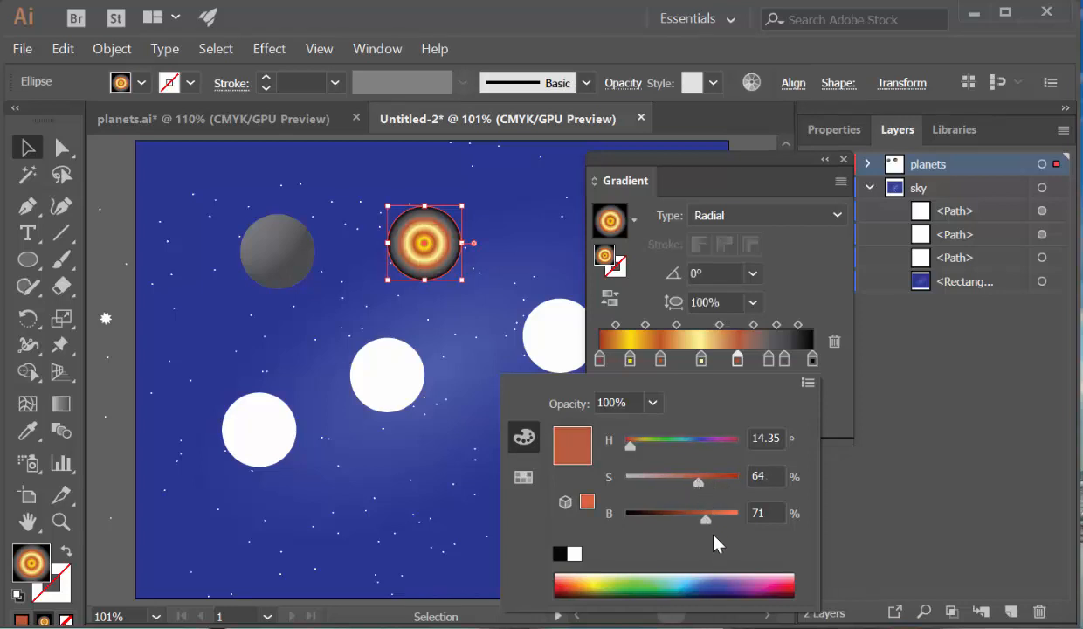
{"action": "left_click_drag", "start_coordinate": [708, 522], "coordinate": [710, 519]}
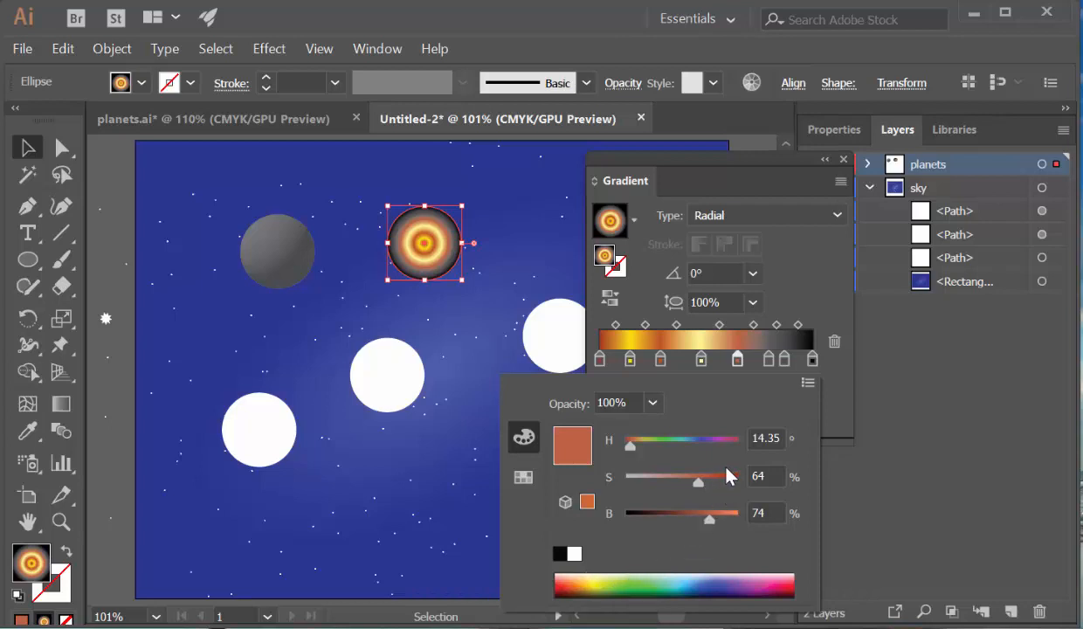
Step: Color the sixth gradient stop ochre brown in HSB, about H 34, S 75, B 67, and shift the fifth and sixth stops inward, the sixth to about 74%
{"action": "double_click", "coordinate": [768, 359]}
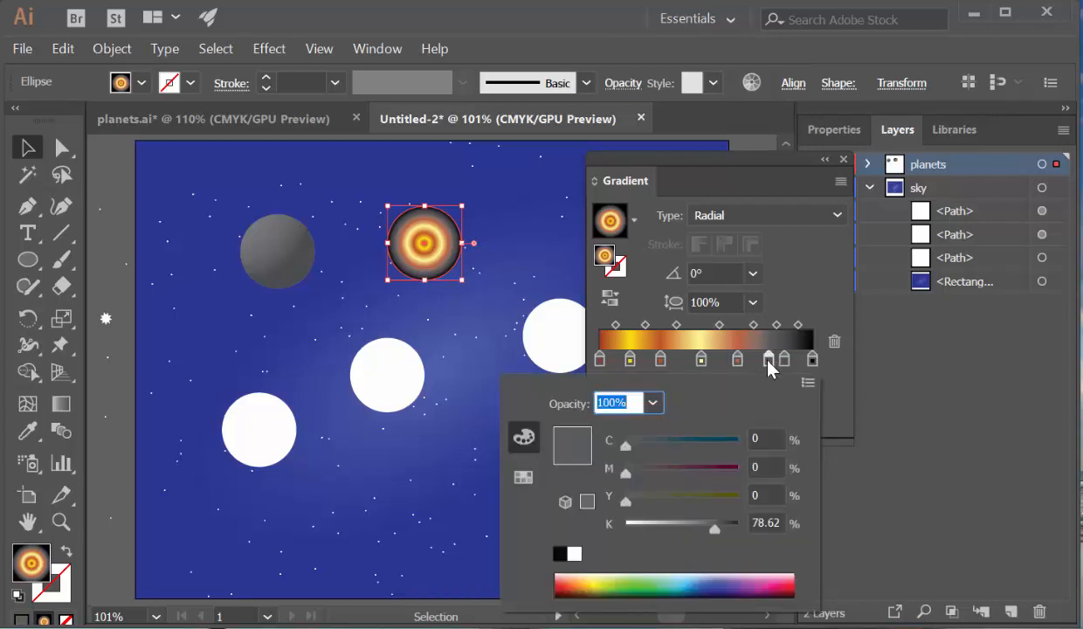
{"action": "left_click", "coordinate": [808, 383]}
{"action": "left_click", "coordinate": [849, 435]}
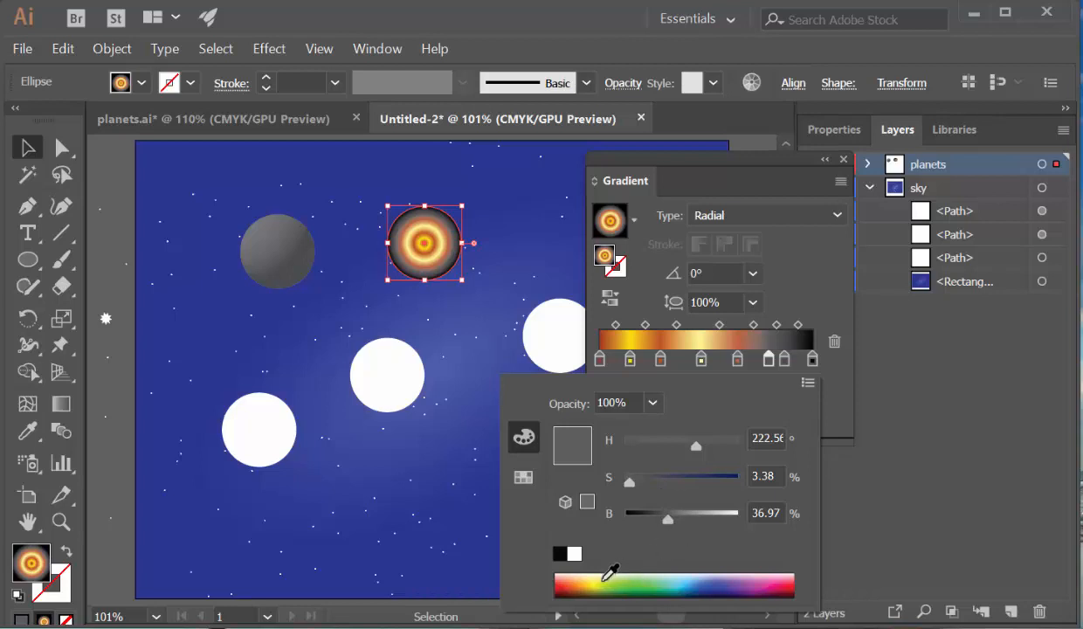
{"action": "left_click_drag", "start_coordinate": [603, 578], "coordinate": [580, 583]}
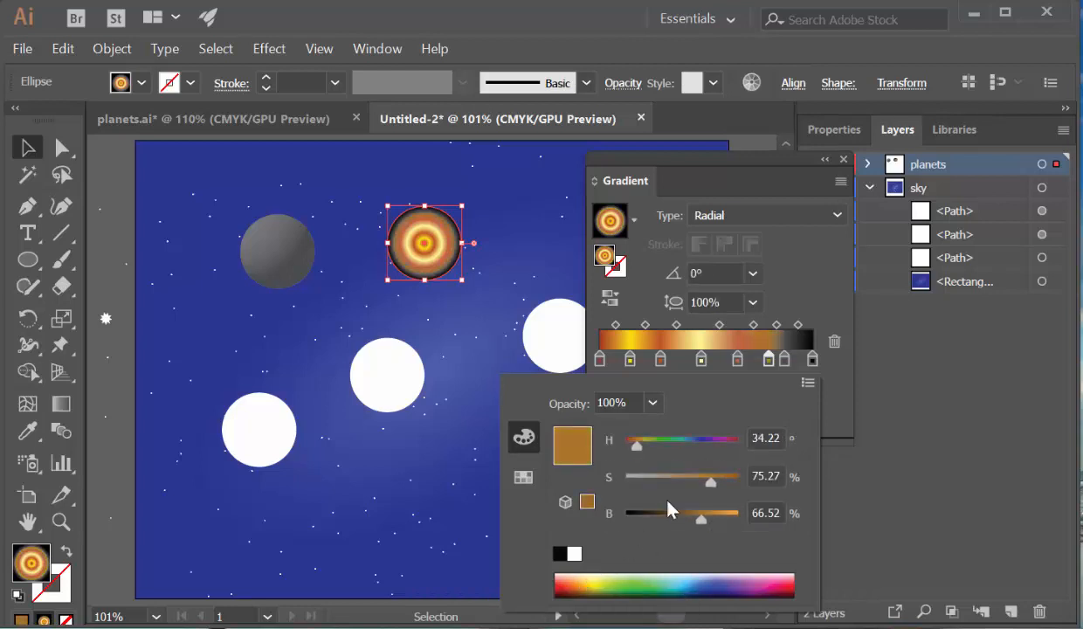
{"action": "left_click", "coordinate": [735, 367]}
{"action": "mouse_move", "coordinate": [739, 361]}
{"action": "left_mouse_down"}
{"action": "mouse_move", "coordinate": [769, 358]}
{"action": "mouse_move", "coordinate": [759, 365]}
{"action": "left_mouse_up"}
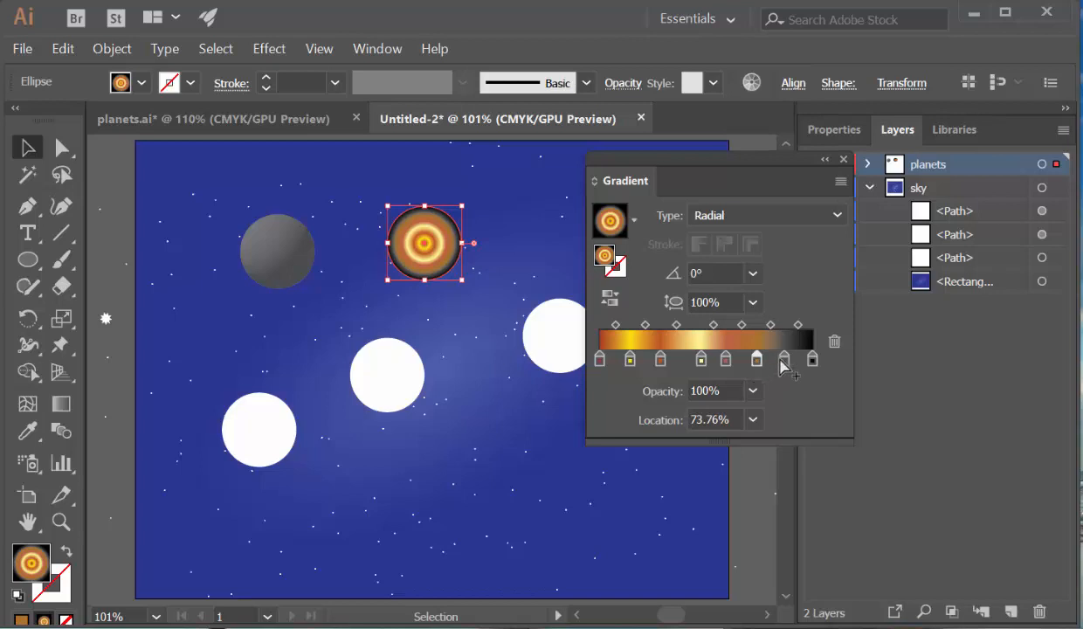
Step: Switch the seventh gradient stop to HSB, color it light tan with reduced saturation and raised brightness, and select the black end stop
{"action": "double_click", "coordinate": [783, 359]}
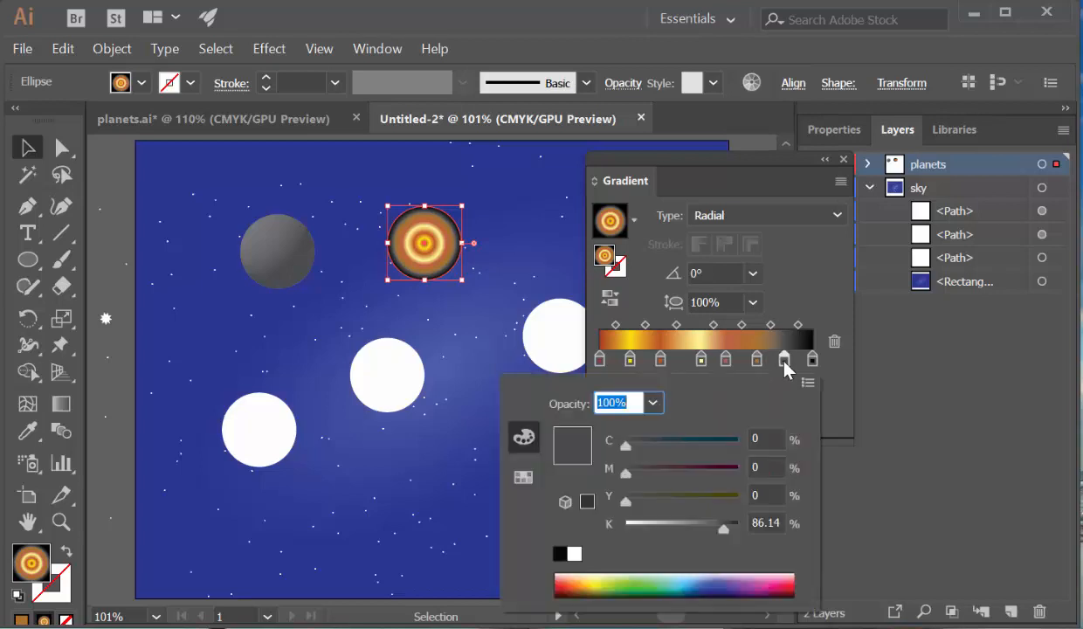
{"action": "left_click", "coordinate": [808, 383]}
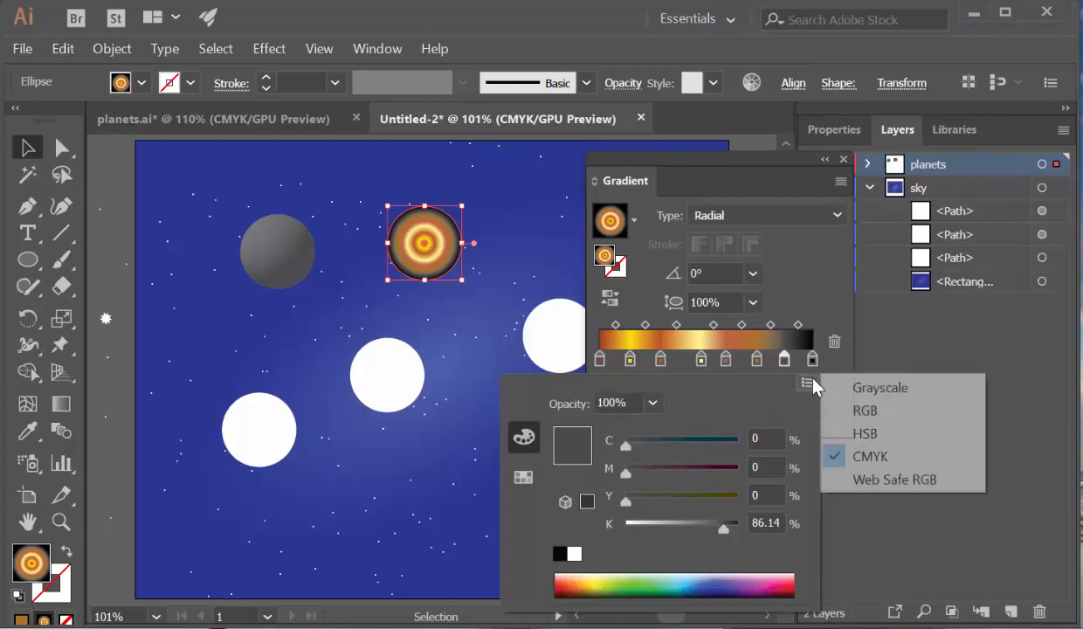
{"action": "left_click", "coordinate": [843, 430]}
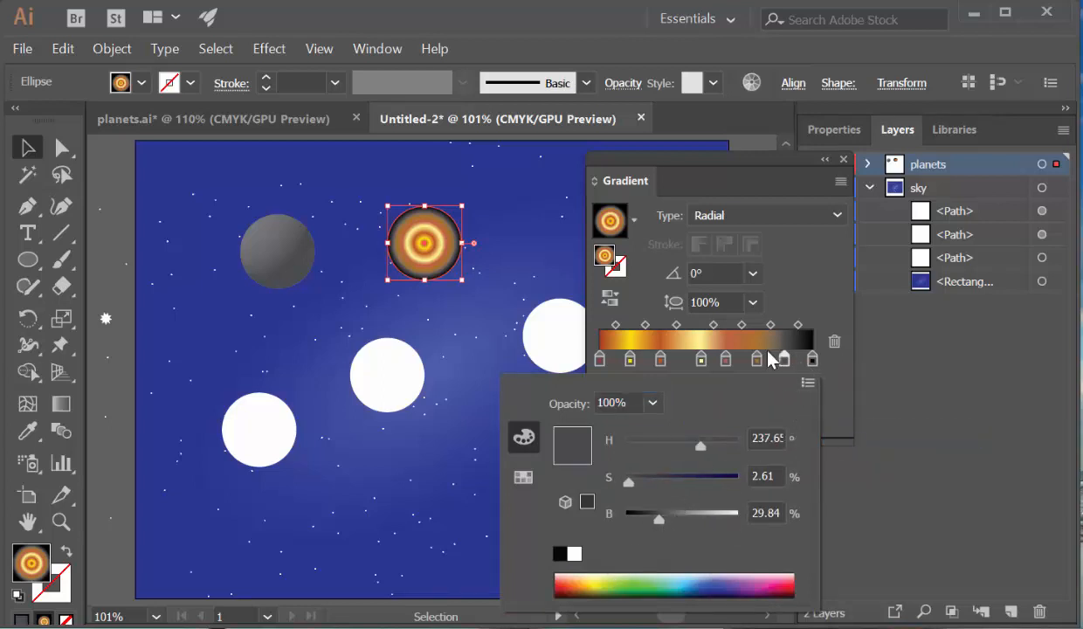
{"action": "left_click", "coordinate": [587, 587]}
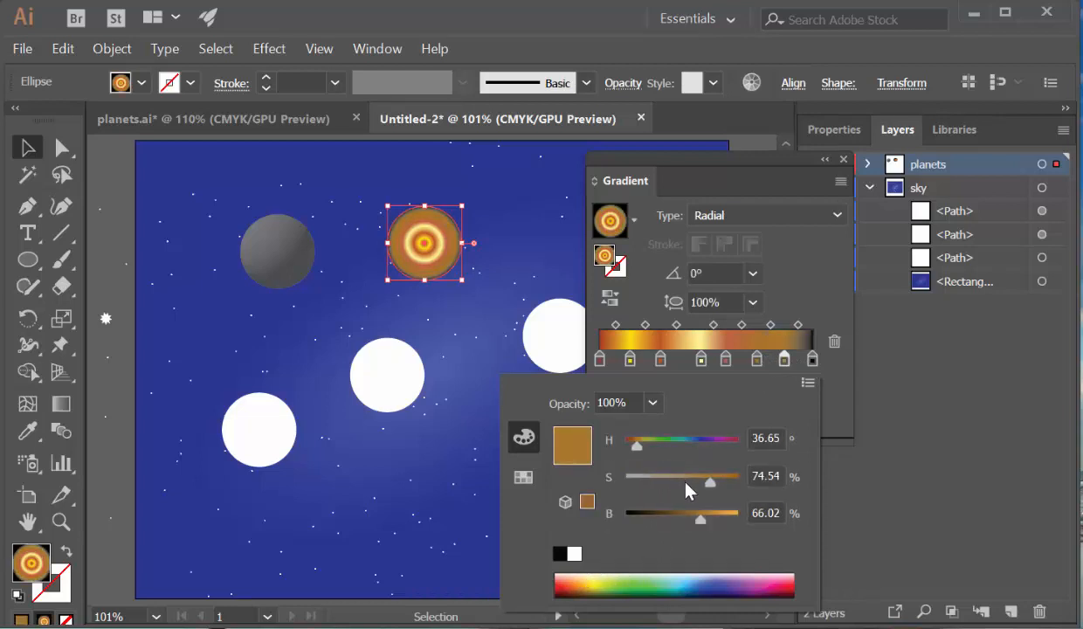
{"action": "left_click_drag", "start_coordinate": [709, 483], "coordinate": [719, 517]}
{"action": "left_click", "coordinate": [812, 358]}
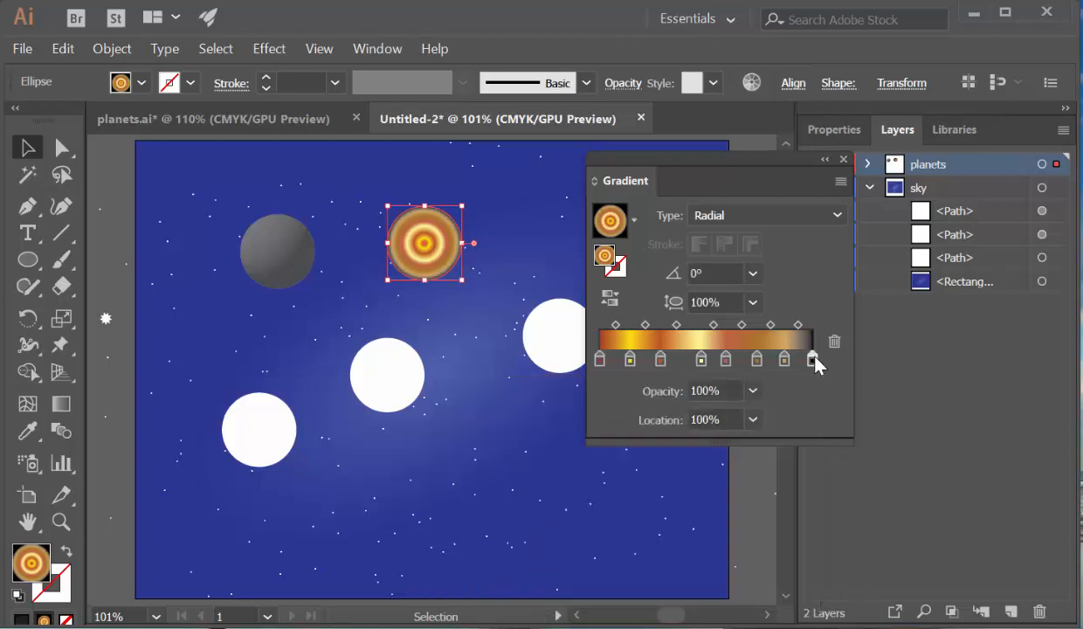
Step: Switch the black end stop to HSB and color it rust orange, about H 17, S 79, B 66
{"action": "double_click", "coordinate": [813, 359]}
{"action": "left_click", "coordinate": [808, 382]}
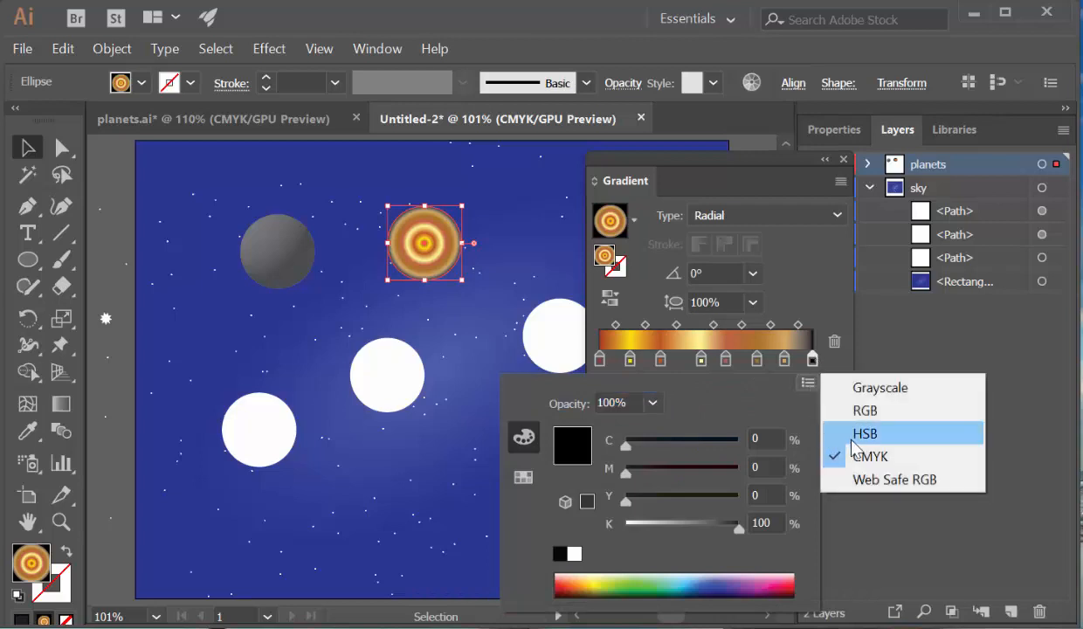
{"action": "left_click", "coordinate": [854, 434]}
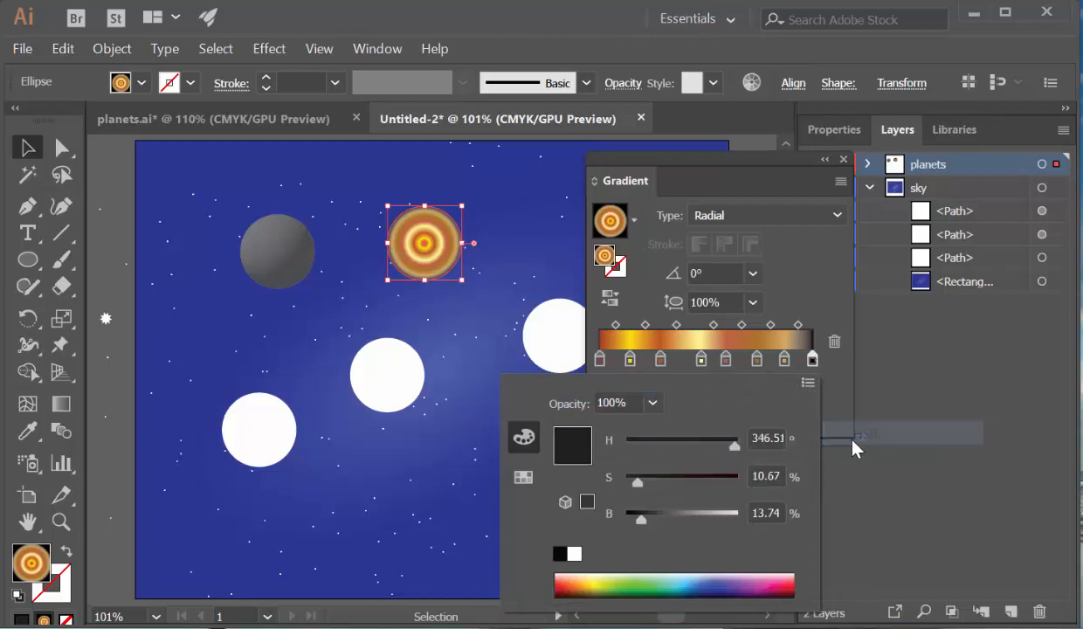
{"action": "left_click", "coordinate": [576, 581]}
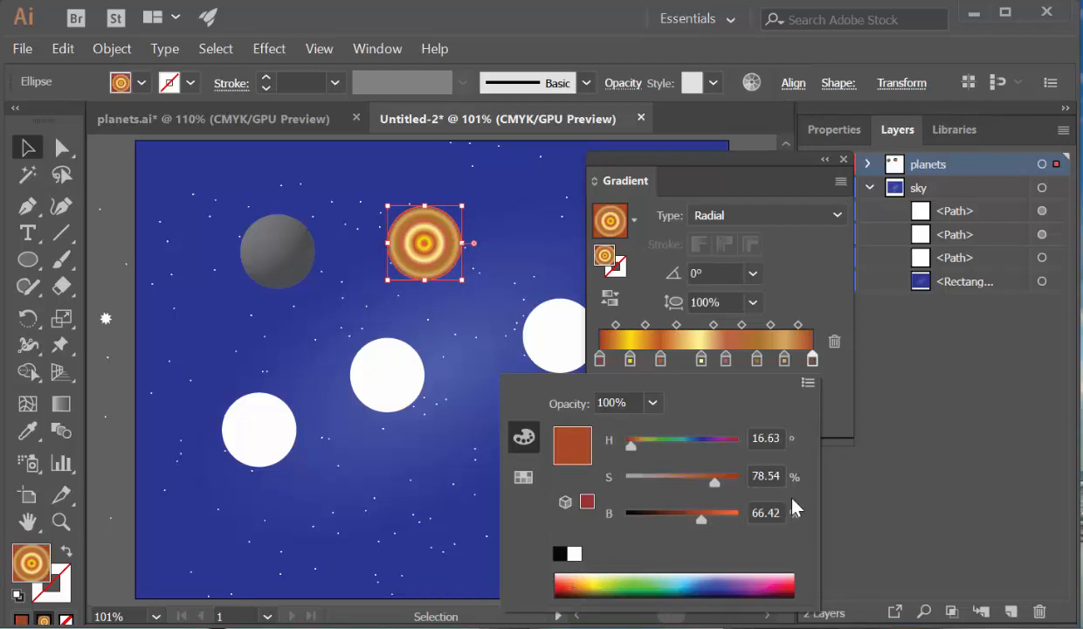
{"action": "left_click", "coordinate": [893, 485]}
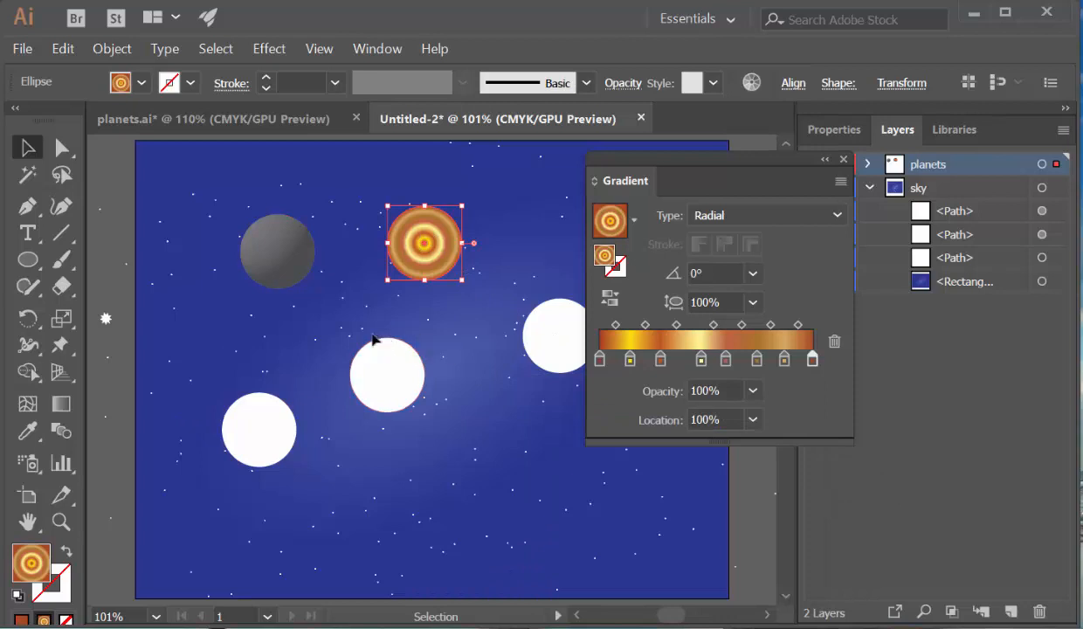
Step: Enlarge the planet's radial gradient well past its edge, flatten it to about 75% aspect ratio and move its center above the planet
{"action": "scroll", "coordinate": [354, 330], "scroll_direction": "up", "scroll_amount": 4}
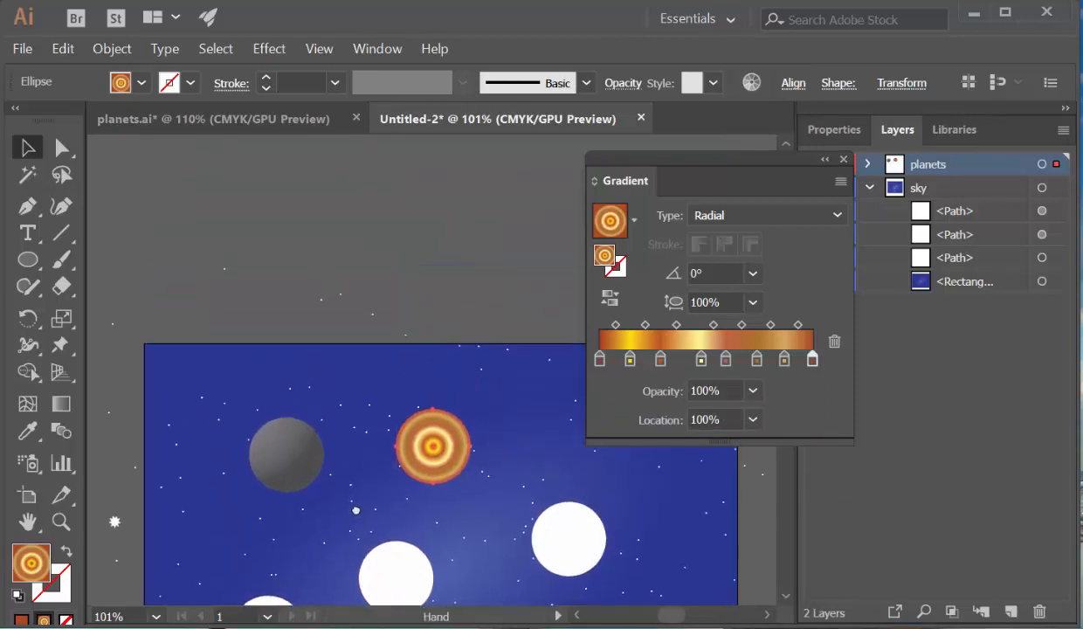
{"action": "left_click", "coordinate": [62, 403]}
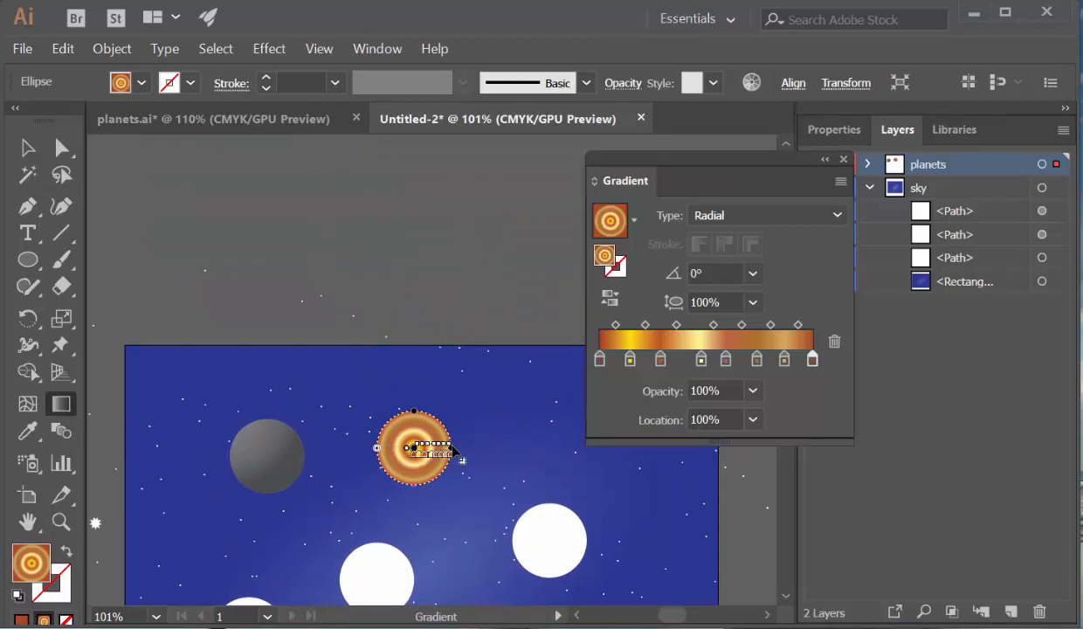
{"action": "left_click_drag", "start_coordinate": [453, 448], "coordinate": [555, 448]}
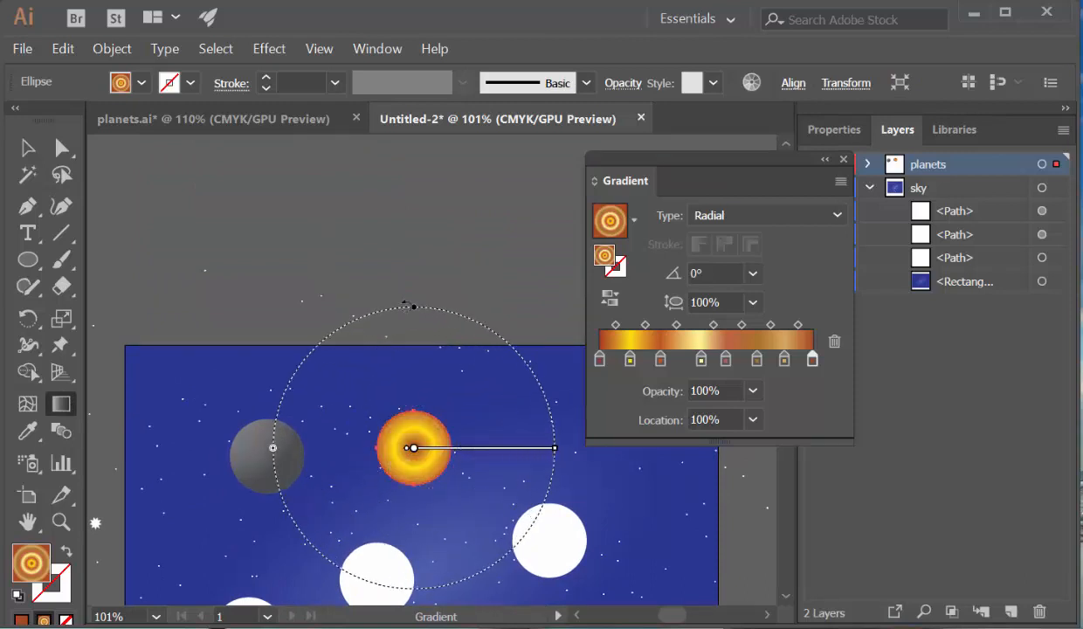
{"action": "left_click_drag", "start_coordinate": [405, 302], "coordinate": [416, 341]}
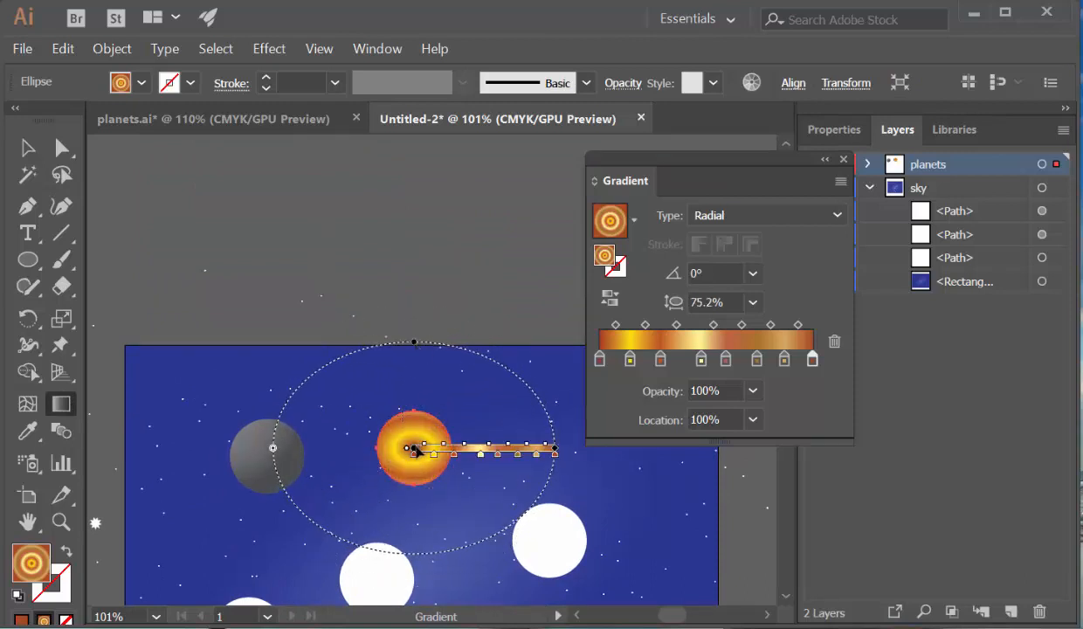
{"action": "left_click_drag", "start_coordinate": [415, 449], "coordinate": [409, 381]}
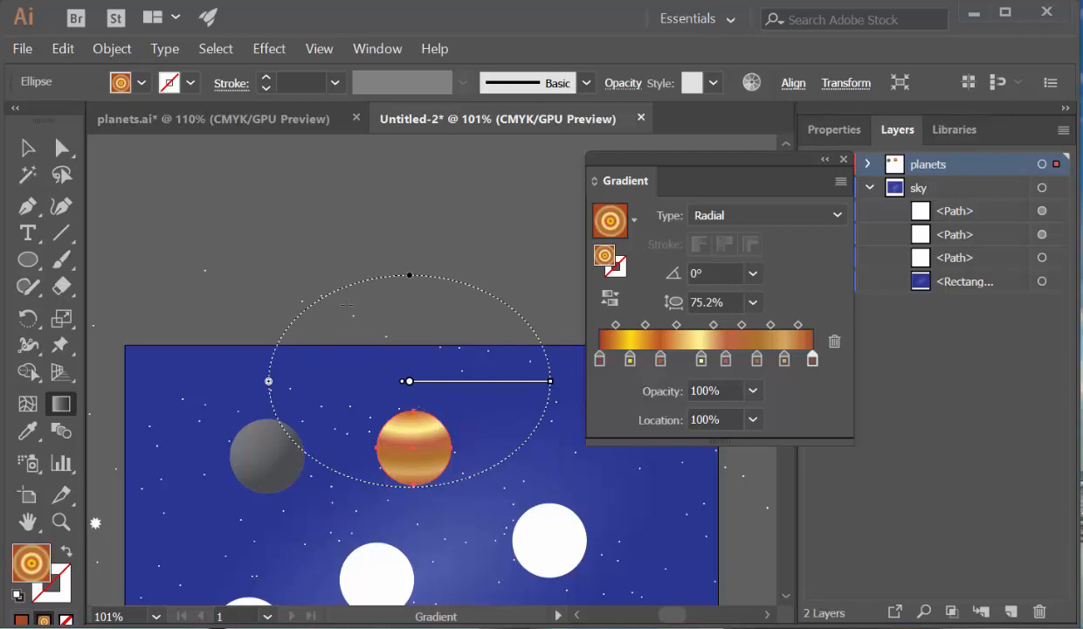
{"action": "left_click", "coordinate": [27, 147]}
{"action": "left_click", "coordinate": [182, 204]}
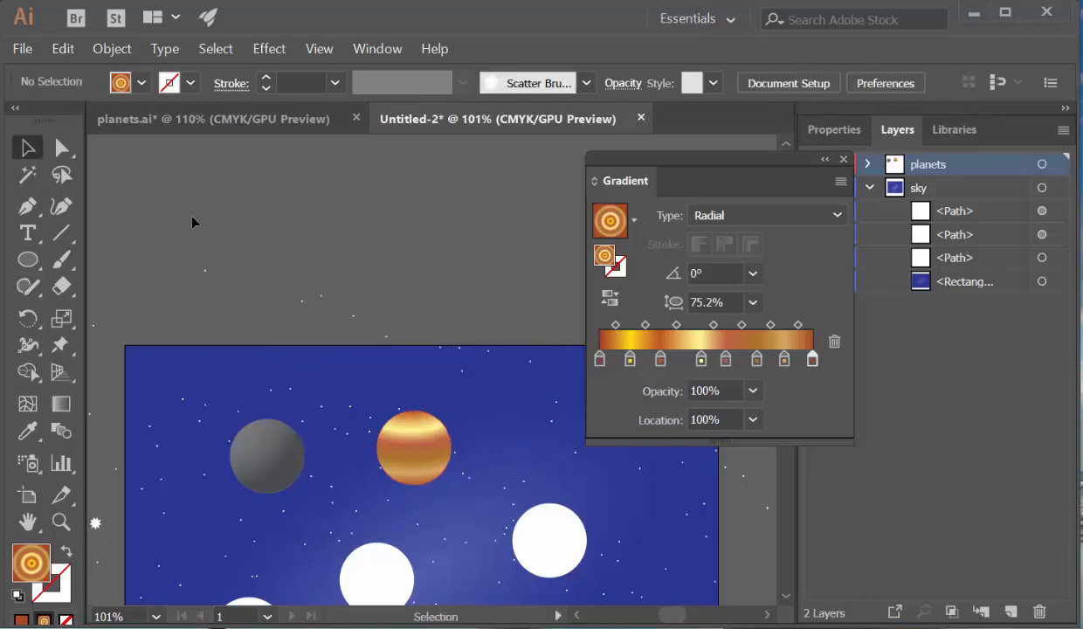
Step: Refine the planet's gradient bands by flattening the aspect ratio to about 60.5%, shrinking the gradient slightly and lowering its center to the planet's upper edge
{"action": "left_click", "coordinate": [410, 437]}
{"action": "left_click", "coordinate": [63, 408]}
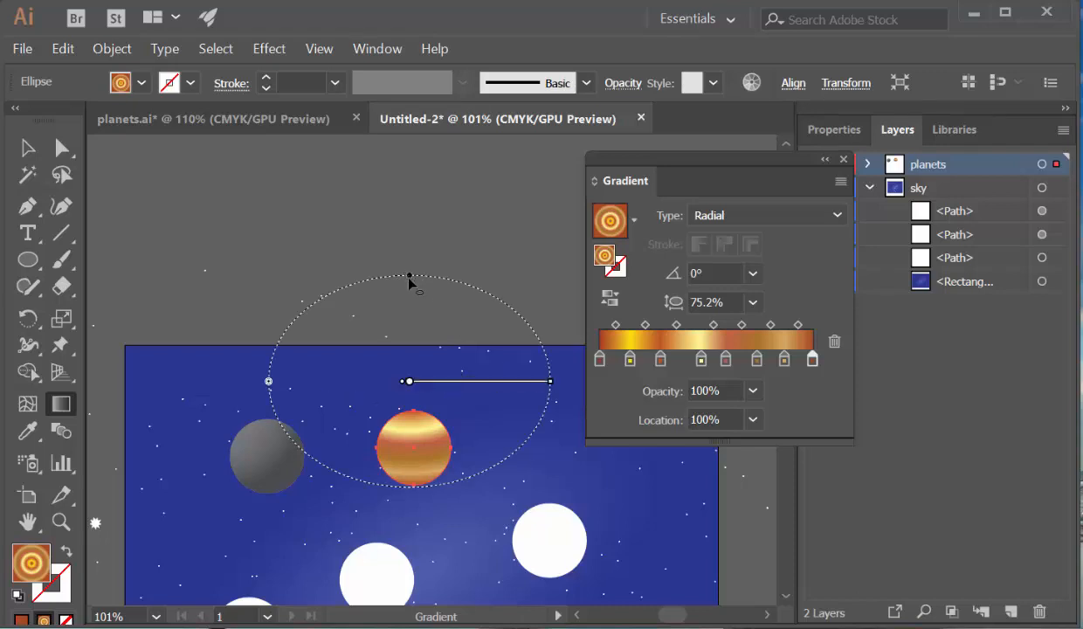
{"action": "left_click_drag", "start_coordinate": [408, 276], "coordinate": [409, 296]}
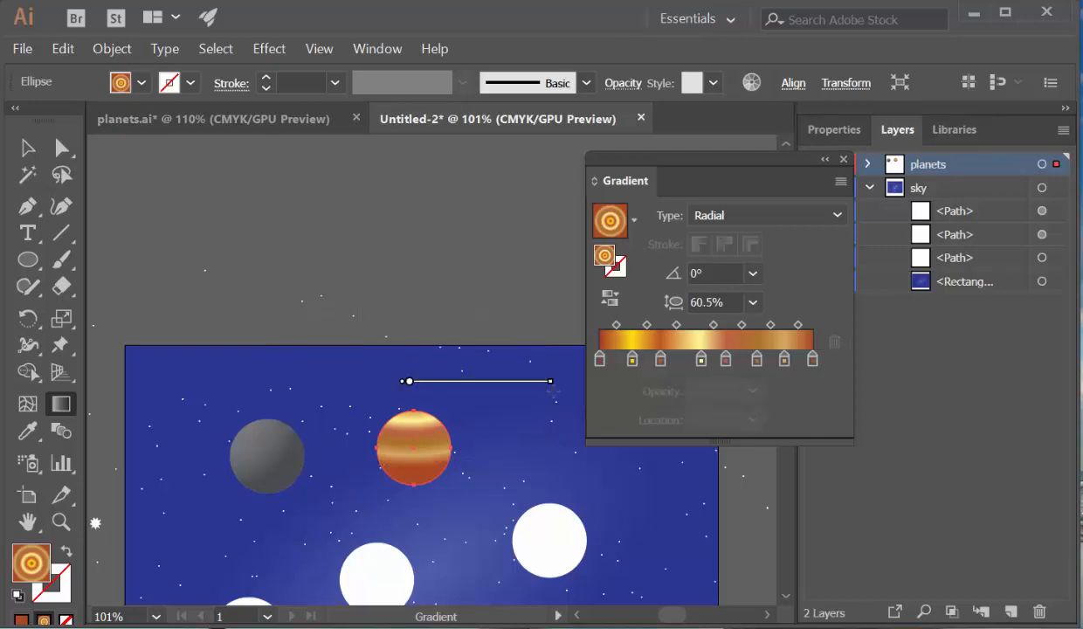
{"action": "left_click_drag", "start_coordinate": [551, 381], "coordinate": [544, 382]}
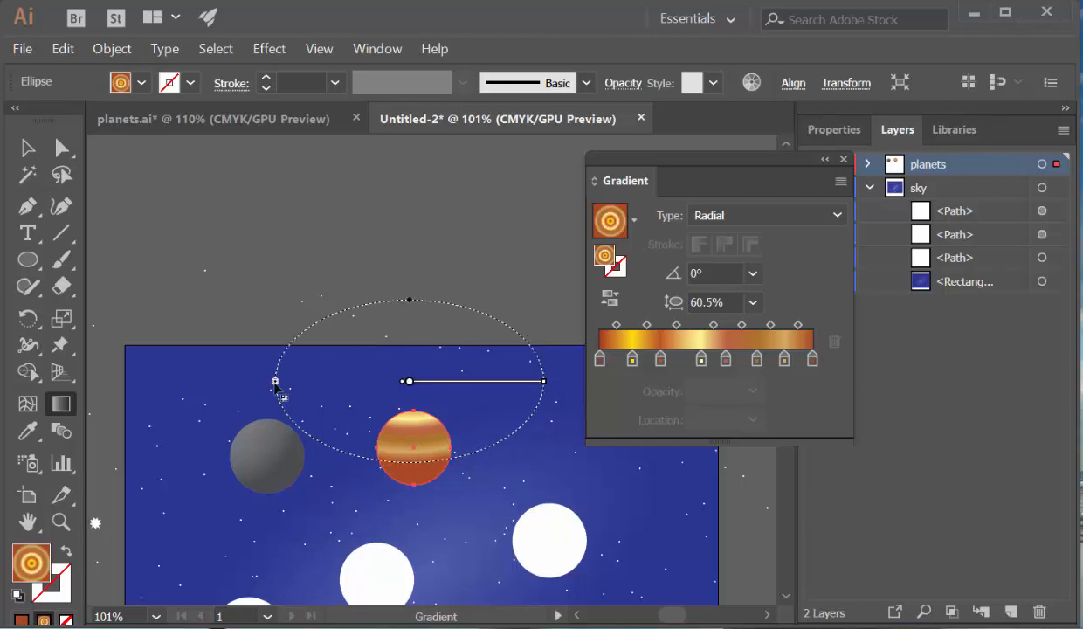
{"action": "left_click_drag", "start_coordinate": [275, 384], "coordinate": [283, 385]}
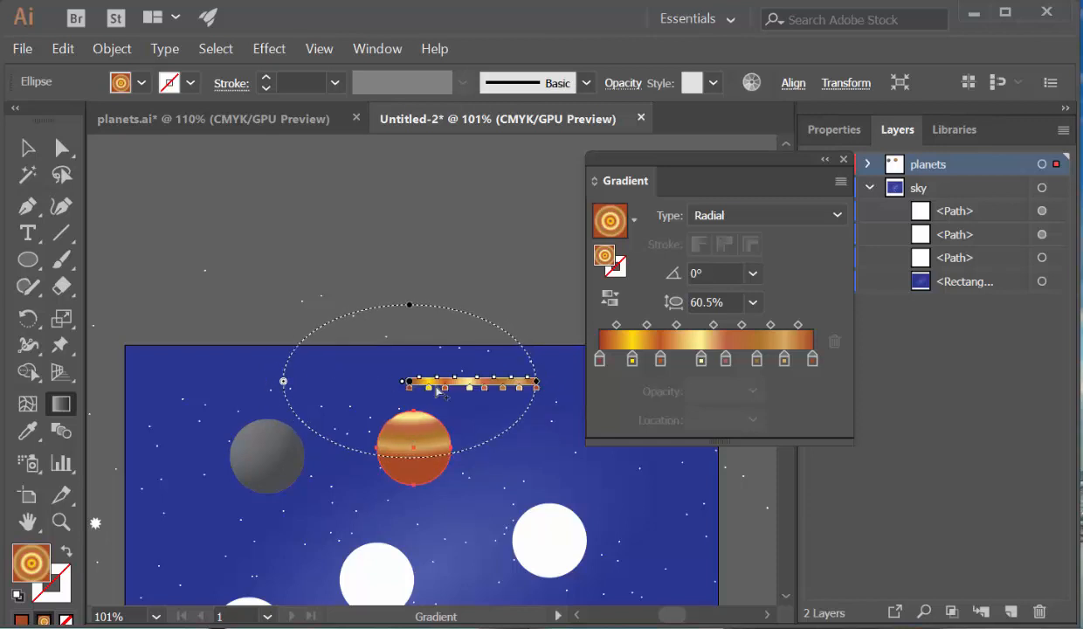
{"action": "left_click_drag", "start_coordinate": [420, 386], "coordinate": [421, 416]}
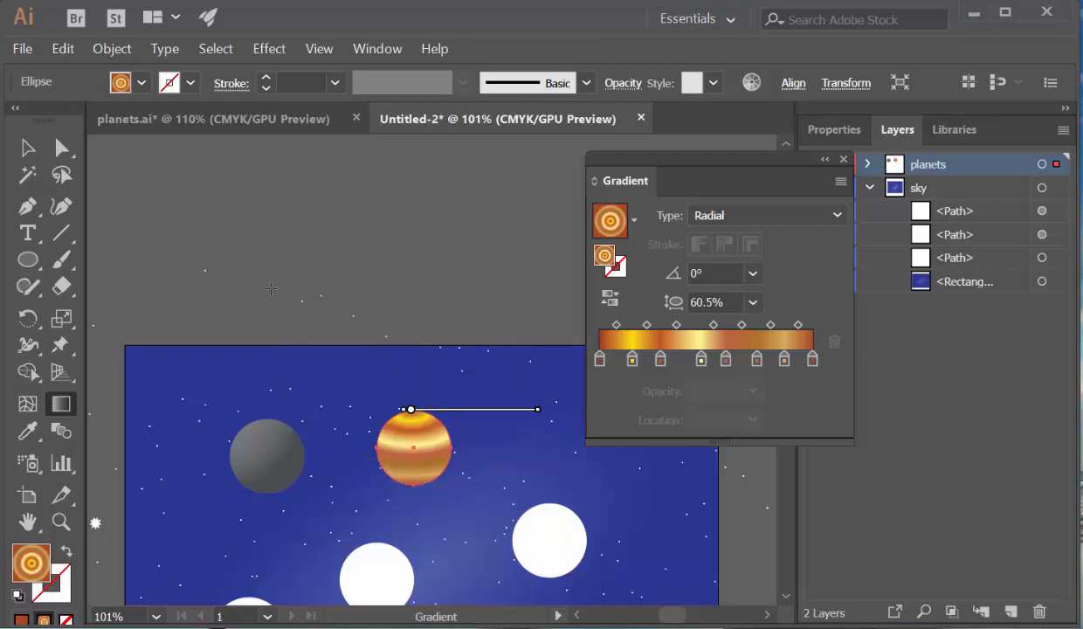
{"action": "left_click", "coordinate": [28, 149]}
{"action": "left_click", "coordinate": [329, 257]}
{"action": "scroll", "coordinate": [330, 260], "scroll_direction": "down", "scroll_amount": 1}
{"action": "scroll", "coordinate": [331, 260], "scroll_direction": "down", "scroll_amount": 3}
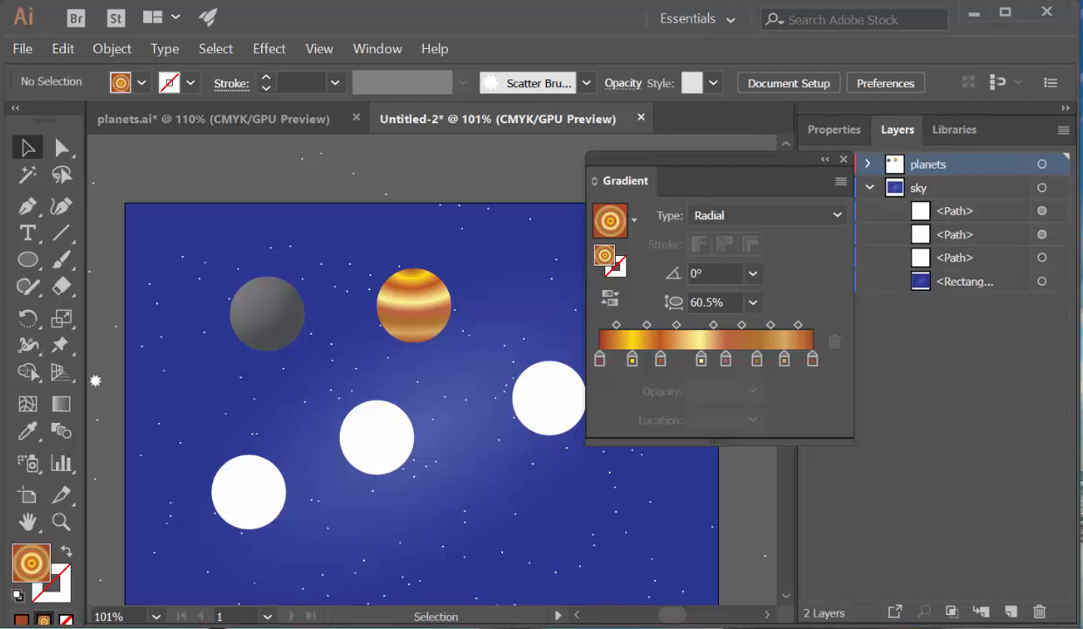
Step: Check the planet reference photos in the Google search results in the browser, and return to Illustrator
{"action": "left_click_drag", "start_coordinate": [892, 624], "coordinate": [1028, 45]}
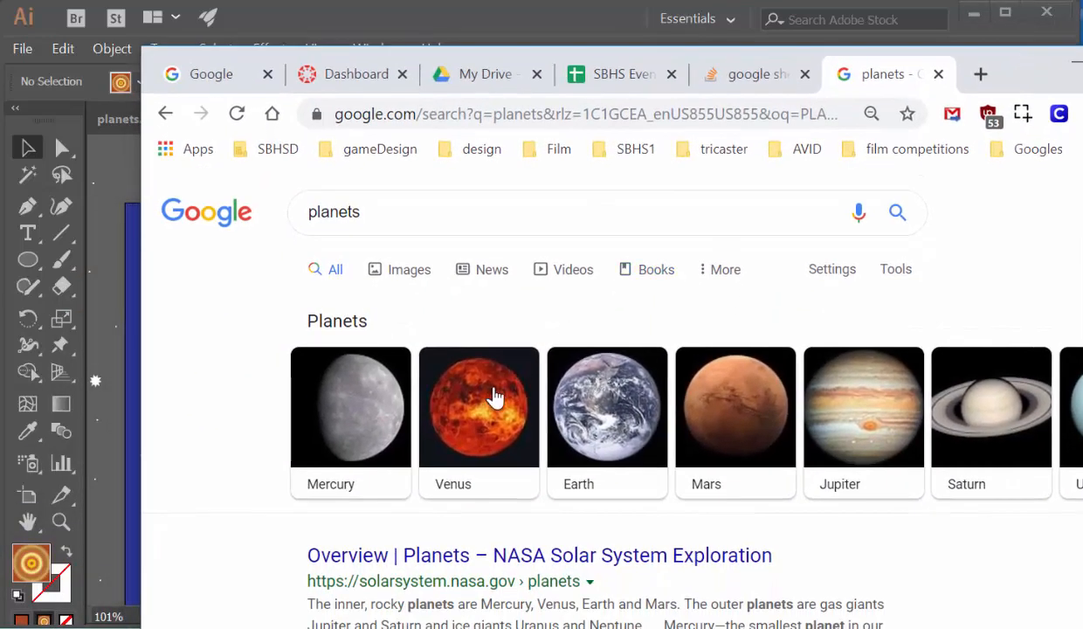
{"action": "scroll", "coordinate": [480, 416], "scroll_direction": "down", "scroll_amount": 2}
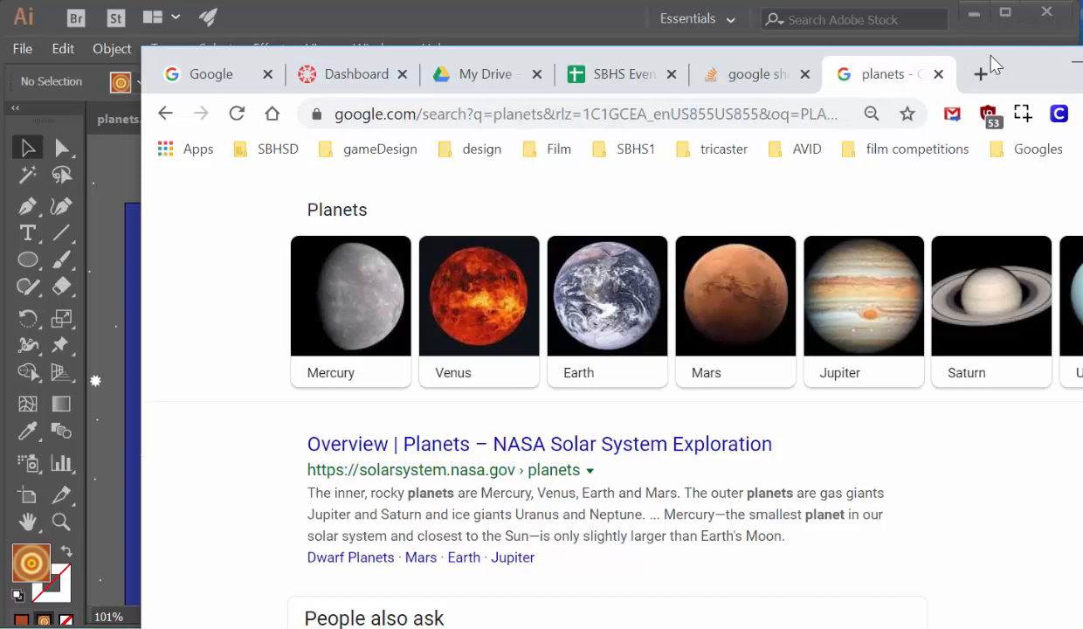
{"action": "left_click_drag", "start_coordinate": [991, 65], "coordinate": [991, 614]}
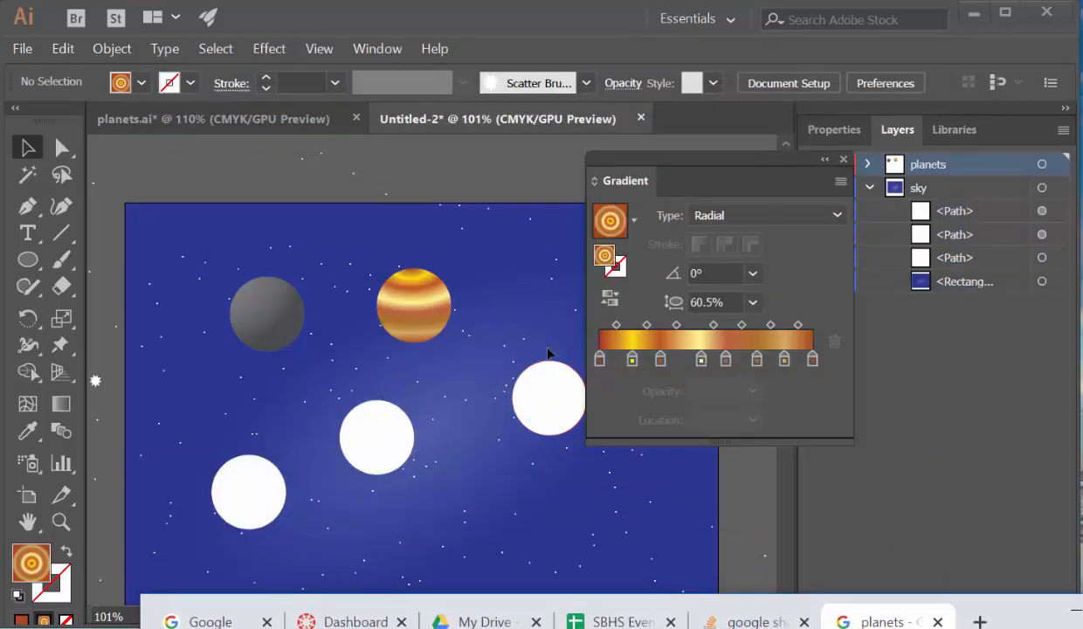
Step: Look through the preset gradients and inspect the gradient stops of the striped, teal, brown and gray planets
{"action": "left_click_drag", "start_coordinate": [724, 172], "coordinate": [909, 161]}
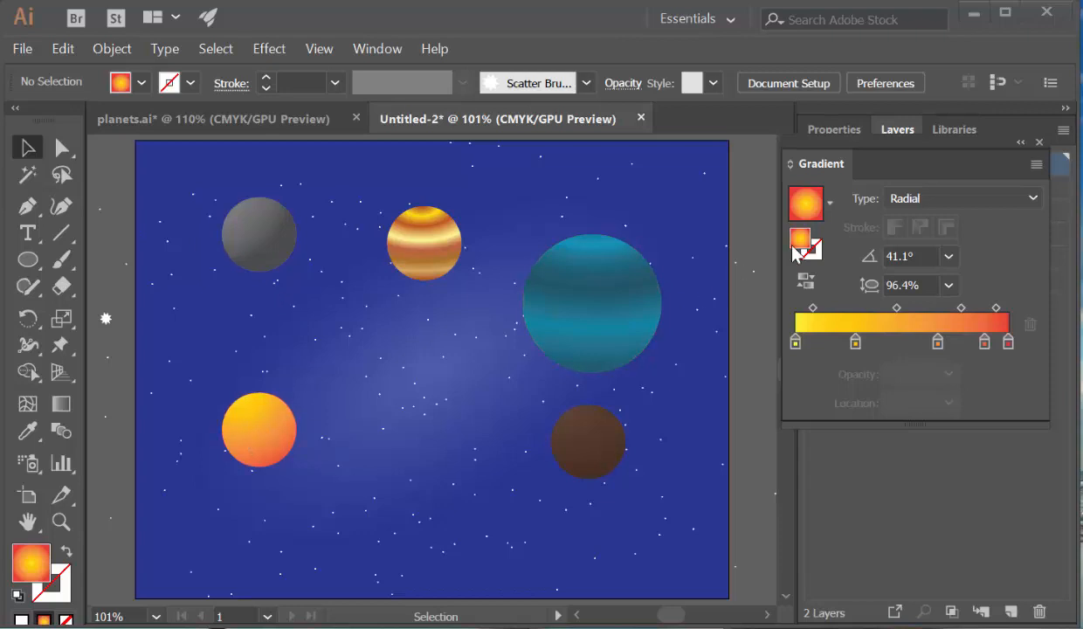
{"action": "left_click", "coordinate": [830, 209]}
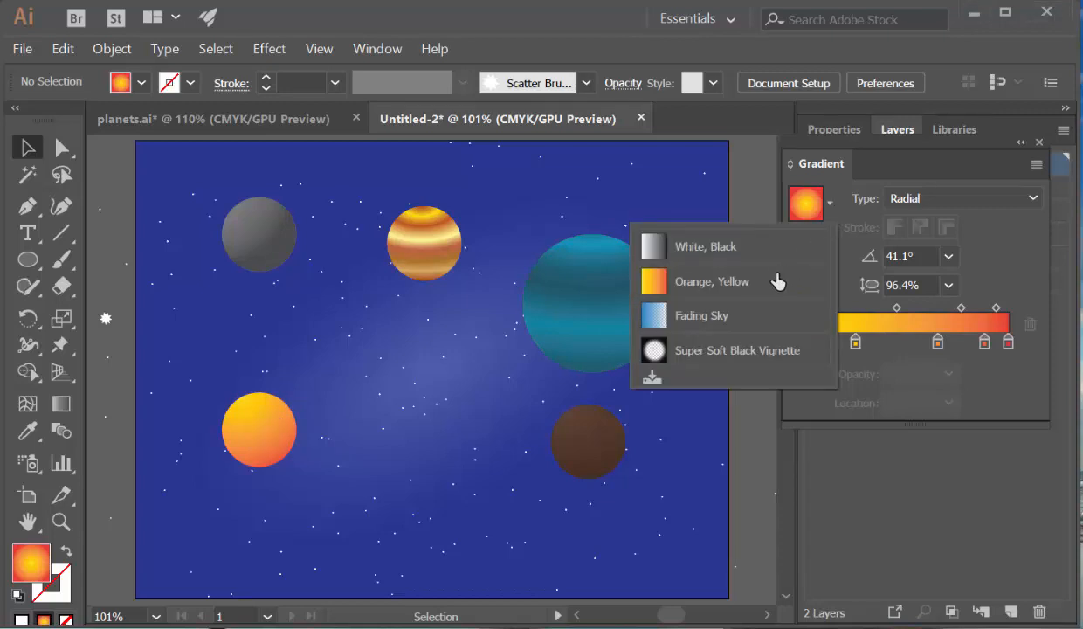
{"action": "left_click", "coordinate": [958, 439]}
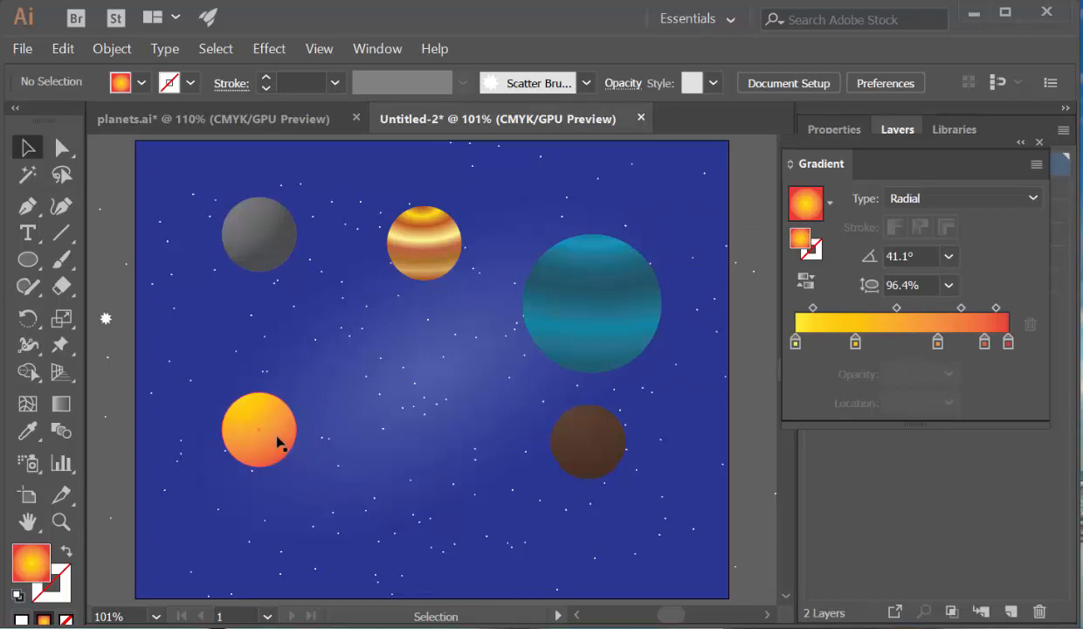
{"action": "left_click", "coordinate": [426, 247]}
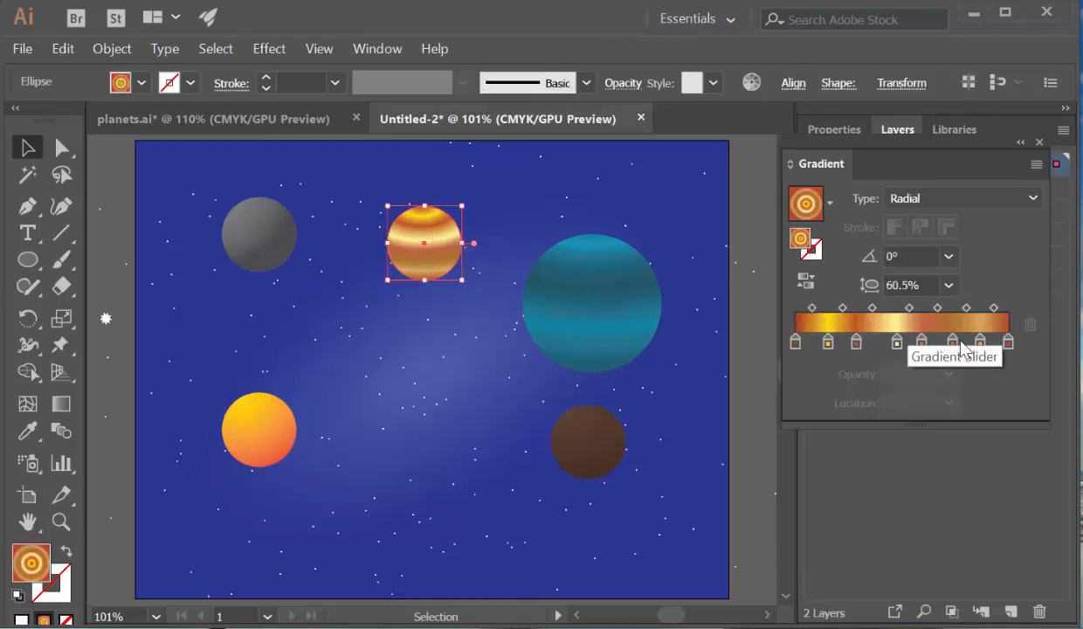
{"action": "left_click", "coordinate": [555, 273]}
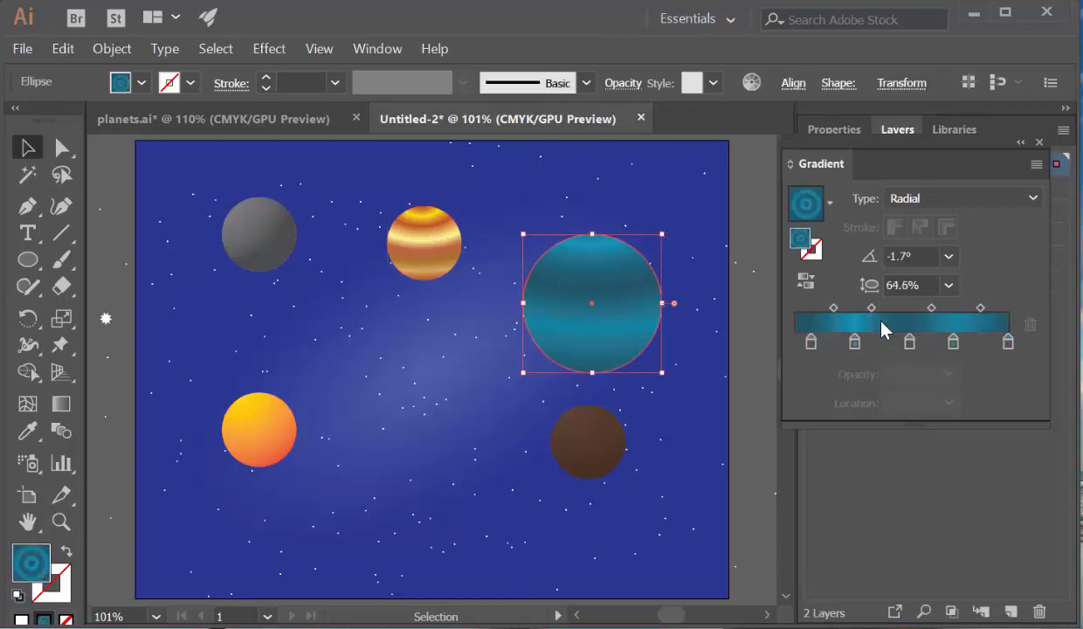
{"action": "left_click", "coordinate": [607, 437]}
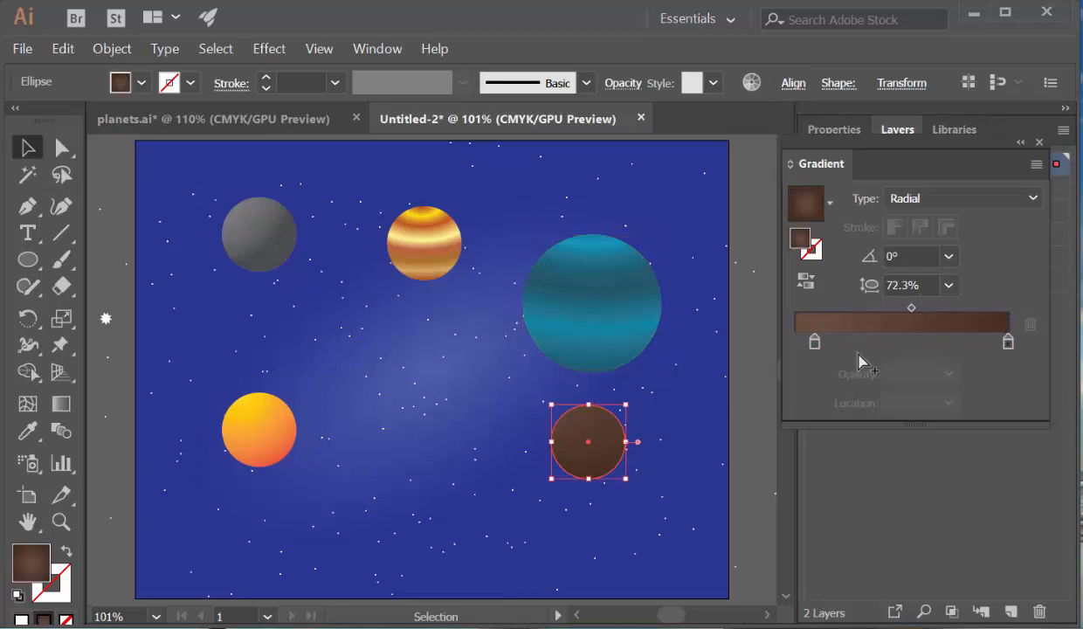
{"action": "left_click", "coordinate": [264, 244]}
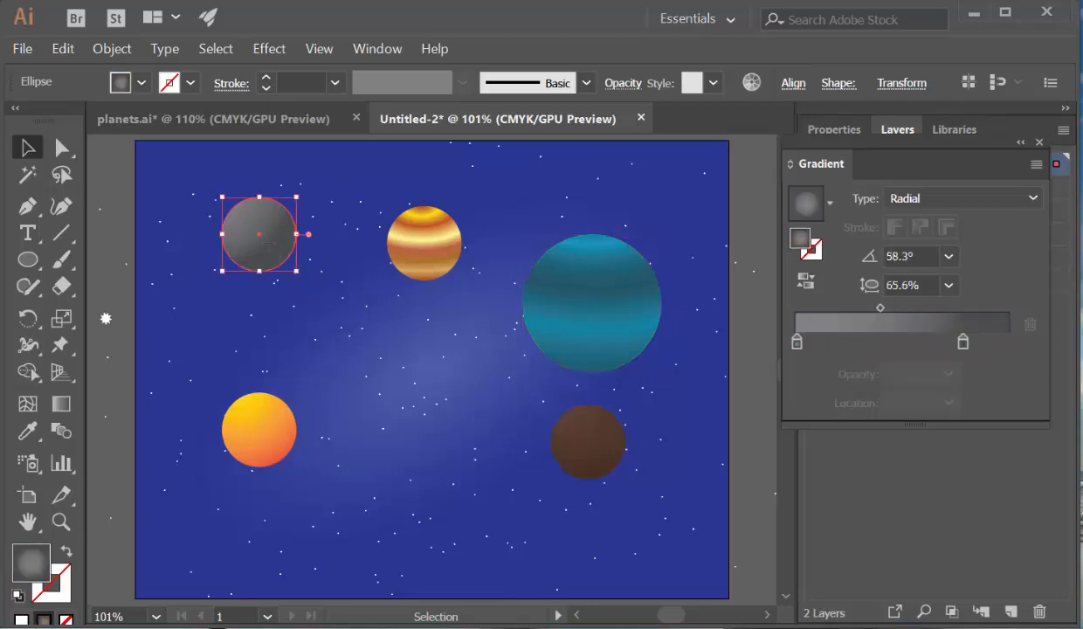
Step: Move the brown planet just below the striped one, and enlarge the teal planet so it runs off the artboard's lower-right corner
{"action": "left_click", "coordinate": [557, 444]}
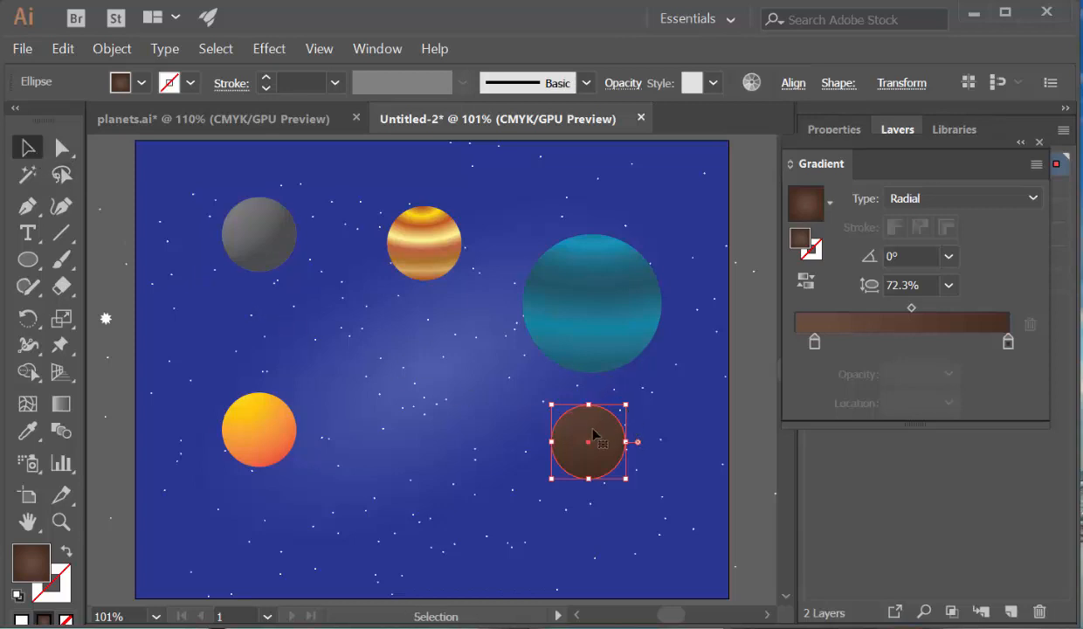
{"action": "left_click_drag", "start_coordinate": [588, 437], "coordinate": [425, 330]}
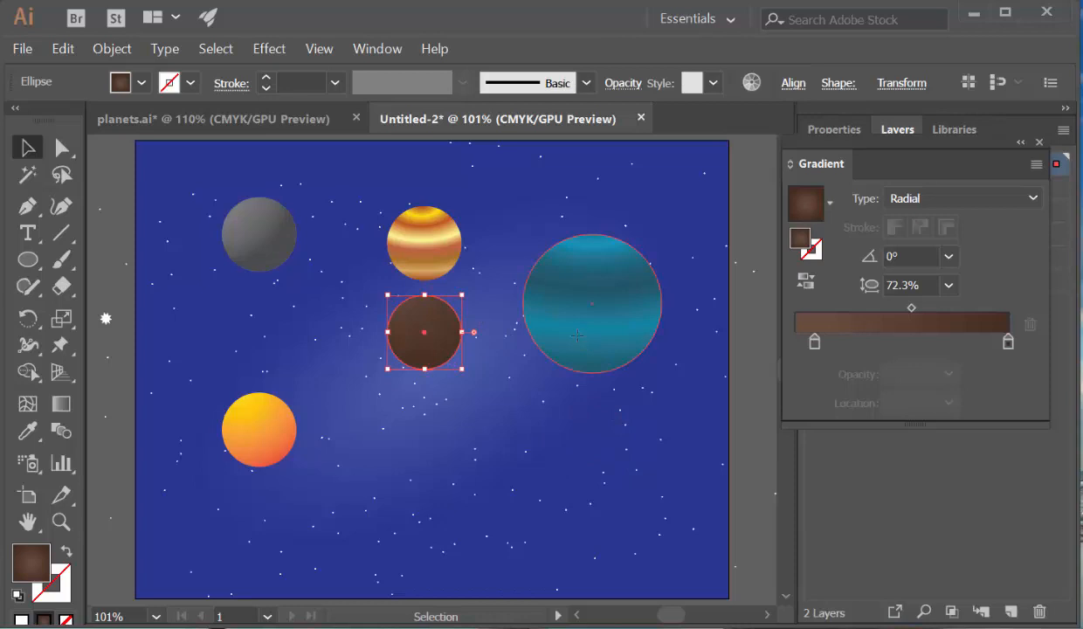
{"action": "left_click_drag", "start_coordinate": [577, 338], "coordinate": [572, 502]}
{"action": "left_click_drag", "start_coordinate": [658, 397], "coordinate": [796, 229]}
{"action": "left_click_drag", "start_coordinate": [633, 351], "coordinate": [599, 467]}
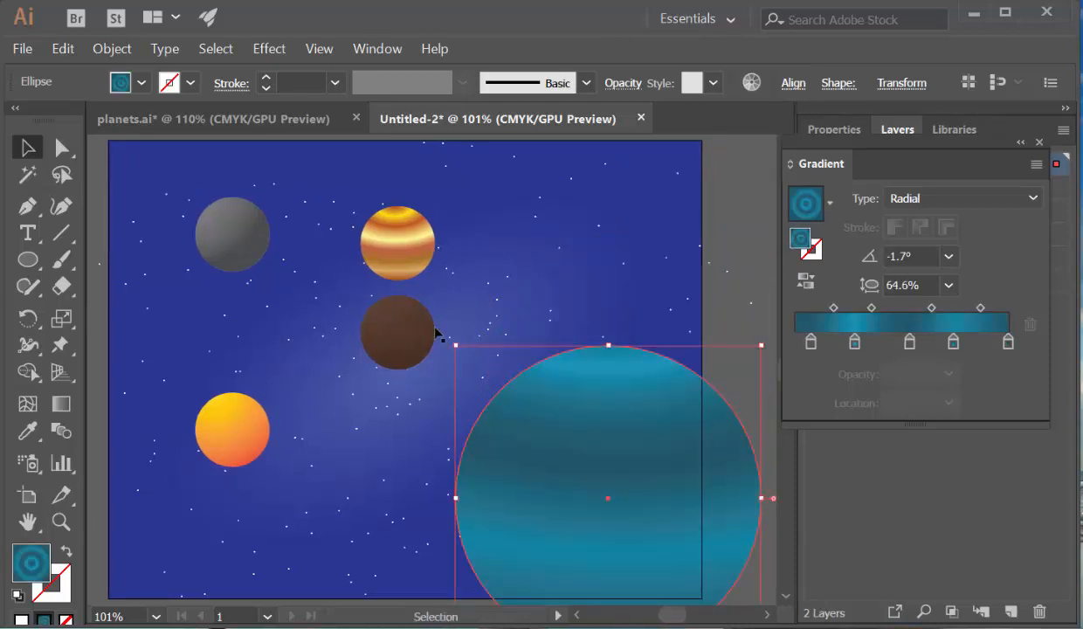
Step: Rotate the teal planet so its gradient bands slope at about -30°, enlarge it slightly and settle it in the artboard's lower-right corner
{"action": "left_click_drag", "start_coordinate": [457, 337], "coordinate": [412, 395]}
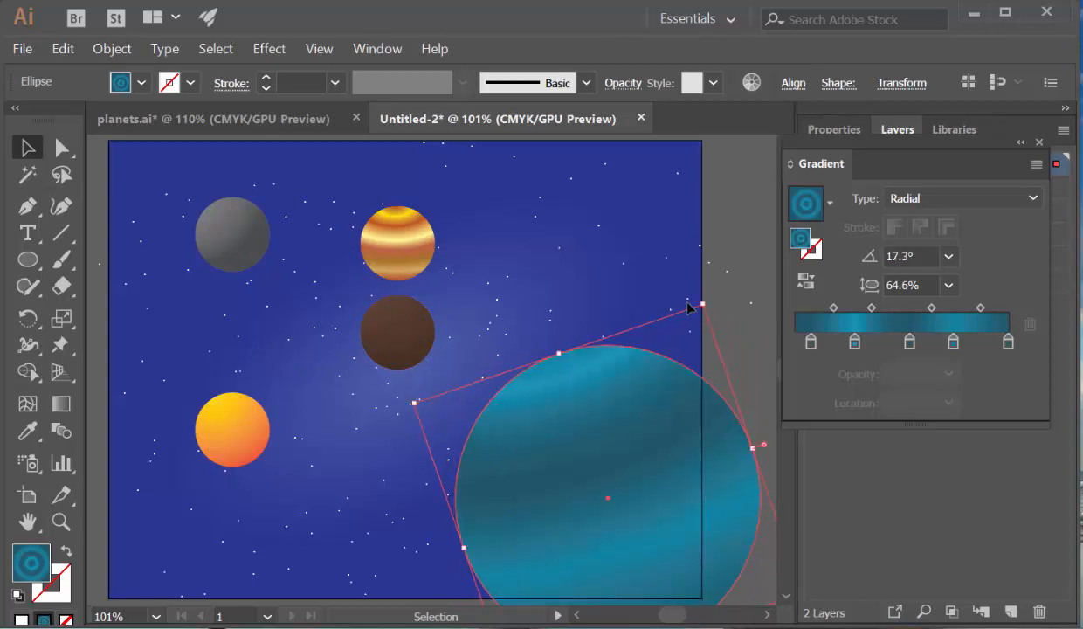
{"action": "left_click_drag", "start_coordinate": [703, 292], "coordinate": [774, 434]}
{"action": "left_click_drag", "start_coordinate": [561, 462], "coordinate": [599, 461]}
{"action": "left_click_drag", "start_coordinate": [500, 328], "coordinate": [476, 400]}
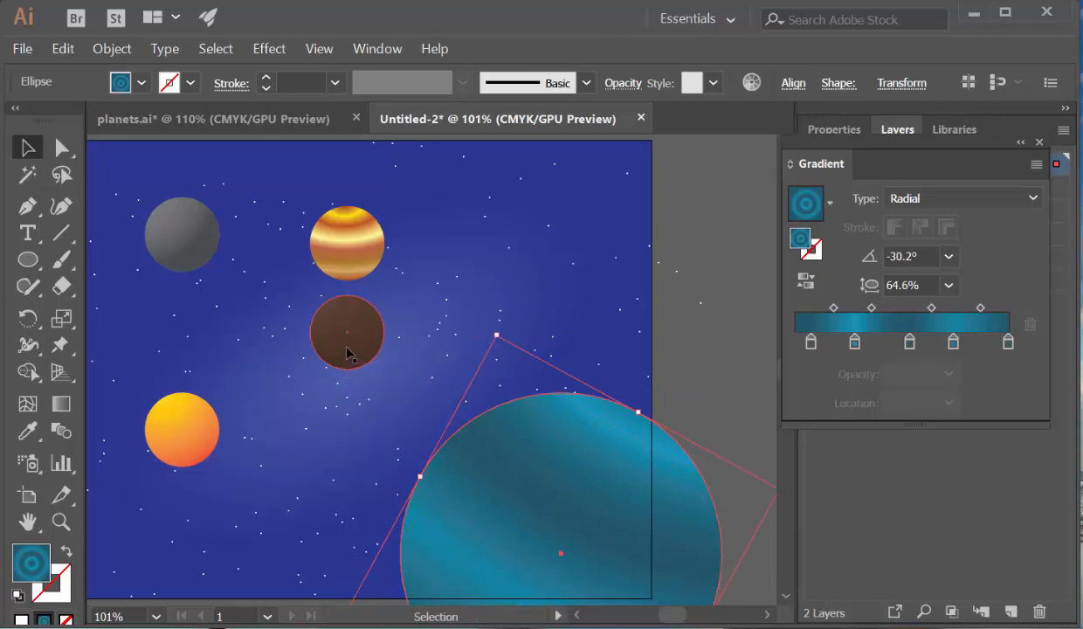
Step: Shrink the brown planet, tuck it behind the gray planet's right edge, and enlarge the gray planet slightly
{"action": "left_click_drag", "start_coordinate": [360, 316], "coordinate": [240, 238]}
{"action": "key", "text": "ctrl"}
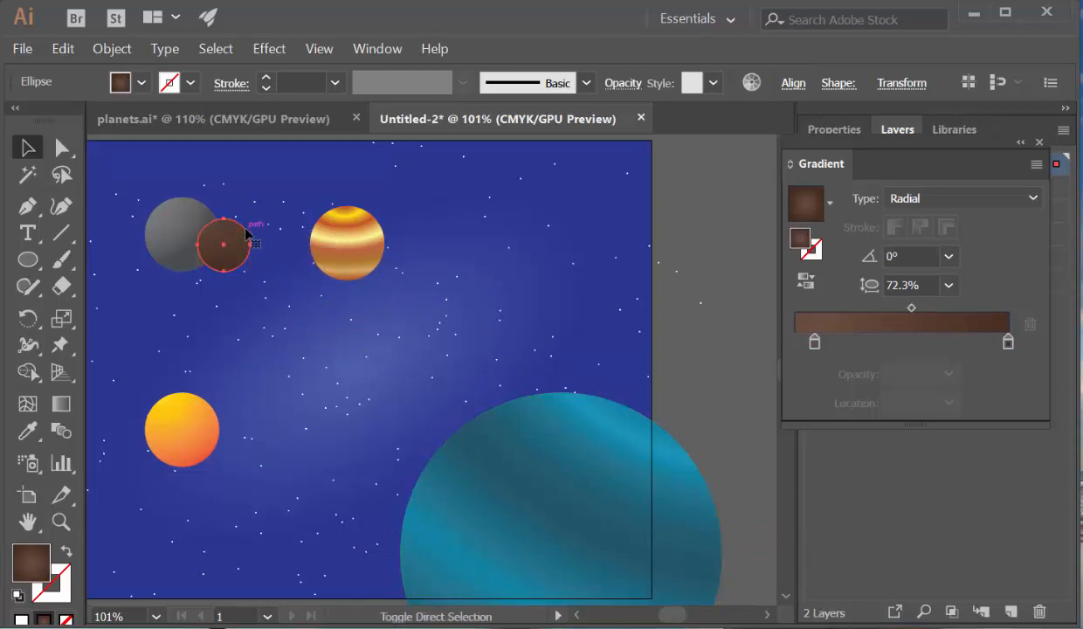
{"action": "left_click", "coordinate": [128, 187]}
{"action": "left_click", "coordinate": [161, 218]}
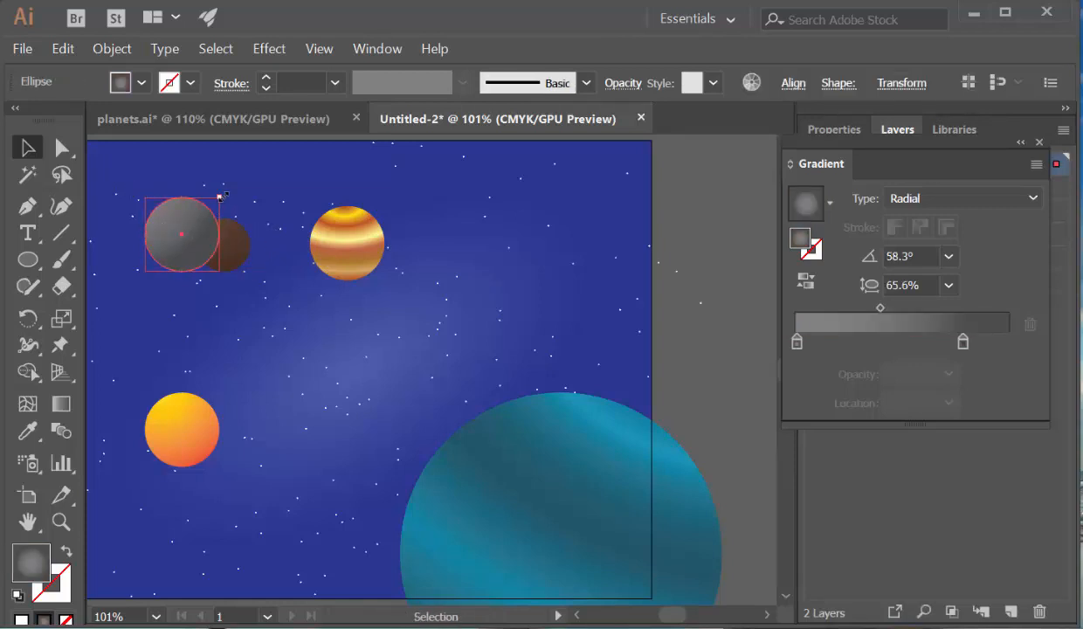
{"action": "left_click_drag", "start_coordinate": [219, 199], "coordinate": [186, 207]}
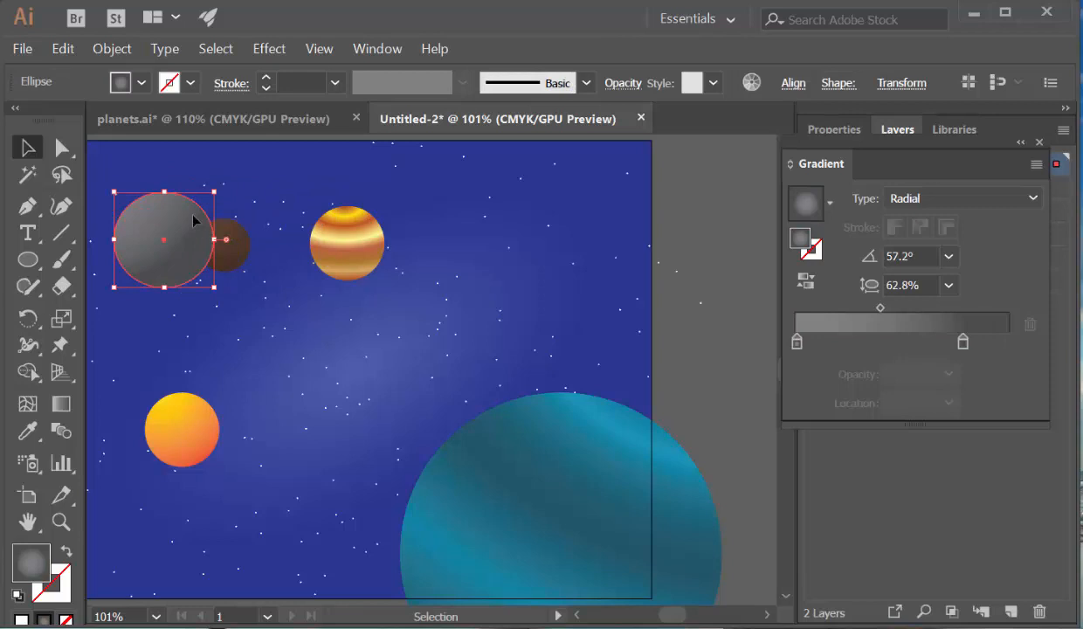
Step: Enlarge the orange-yellow planet to more than twice its width and shift it toward the artboard's center
{"action": "left_click", "coordinate": [201, 421]}
{"action": "left_click_drag", "start_coordinate": [218, 393], "coordinate": [324, 301]}
{"action": "left_click_drag", "start_coordinate": [293, 368], "coordinate": [325, 390]}
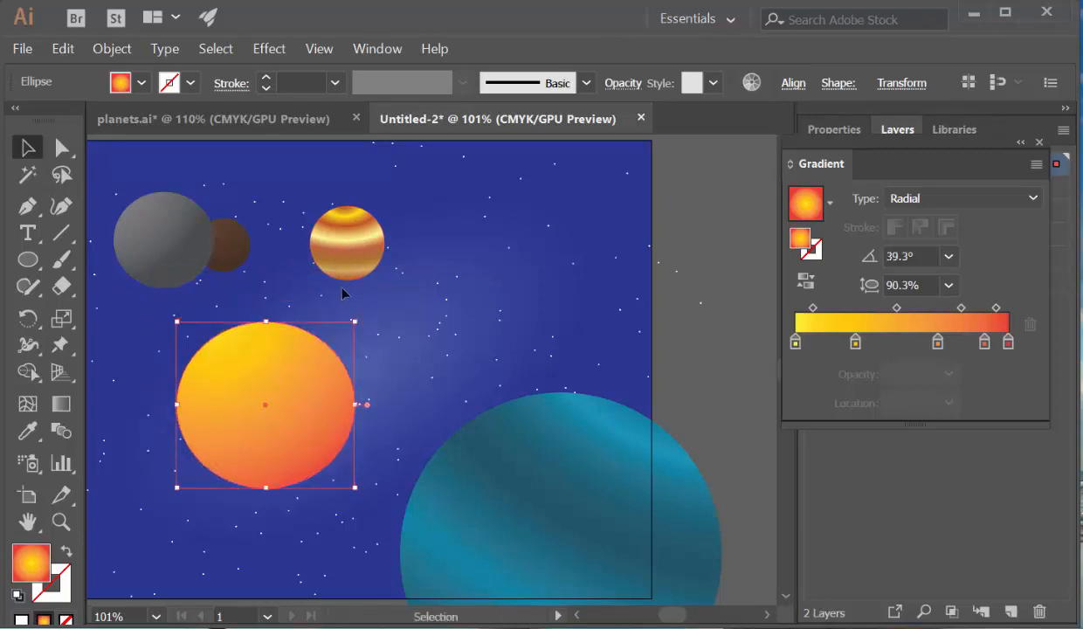
Step: Enlarge the striped planet, place it partly behind the teal planet, and rotate it so its gradient angle is about -20.5°
{"action": "left_click", "coordinate": [358, 256]}
{"action": "left_click_drag", "start_coordinate": [388, 206], "coordinate": [503, 154]}
{"action": "left_click_drag", "start_coordinate": [404, 269], "coordinate": [549, 439]}
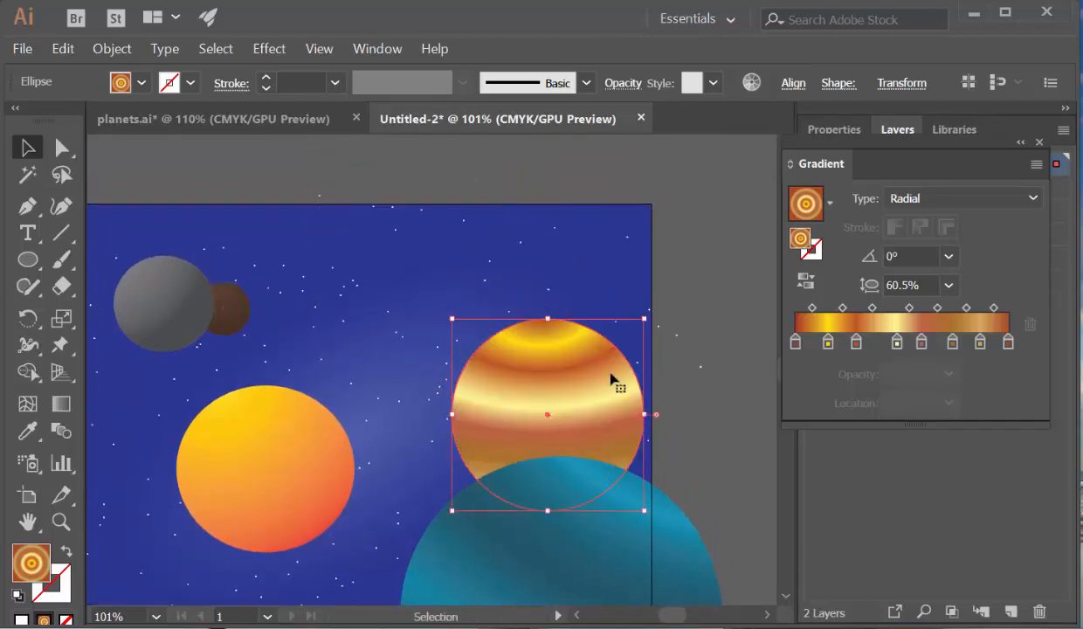
{"action": "left_click_drag", "start_coordinate": [649, 312], "coordinate": [639, 393]}
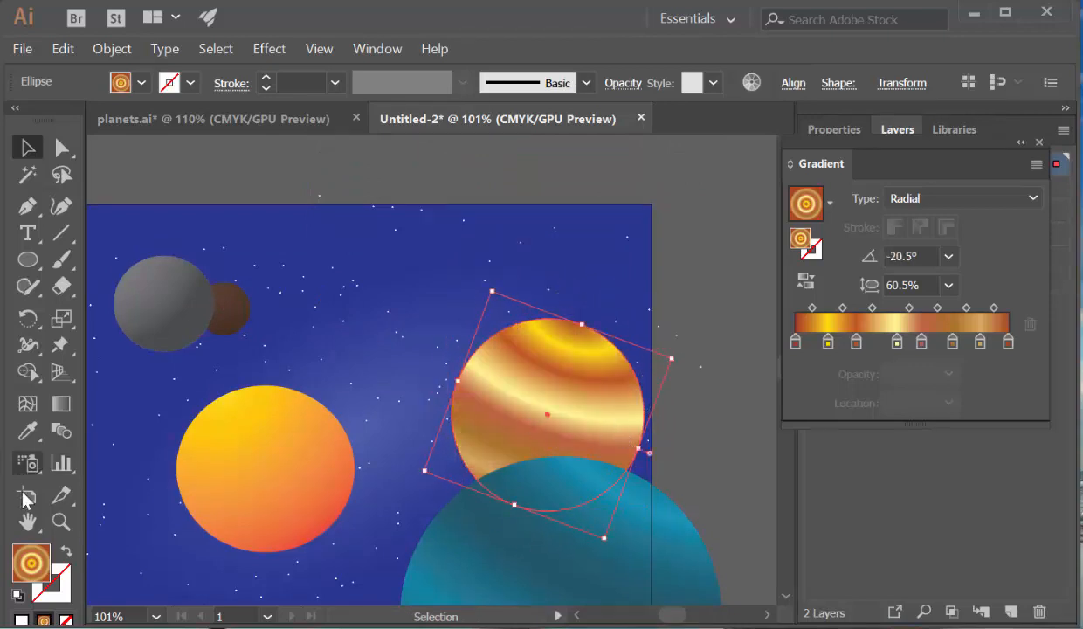
{"action": "double_click", "coordinate": [29, 521]}
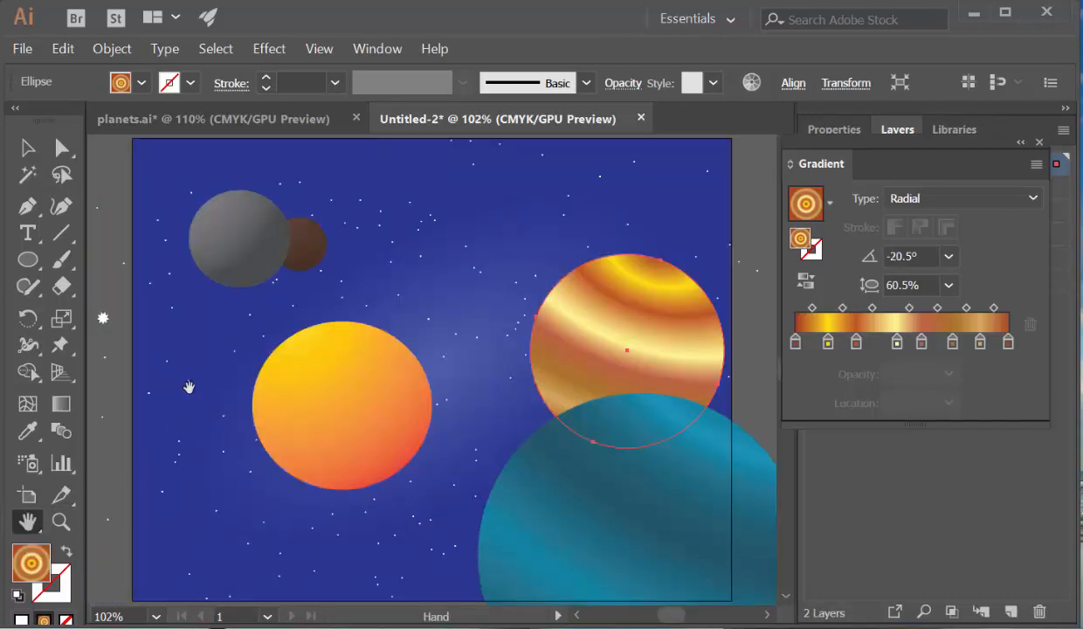
{"action": "left_click", "coordinate": [28, 148]}
{"action": "left_click", "coordinate": [112, 197]}
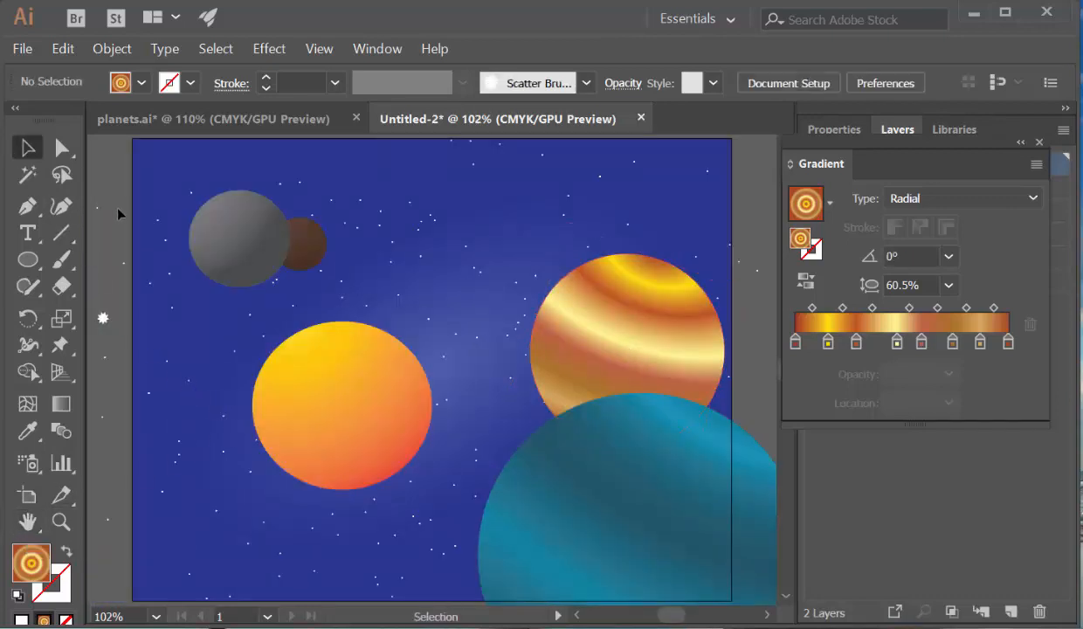